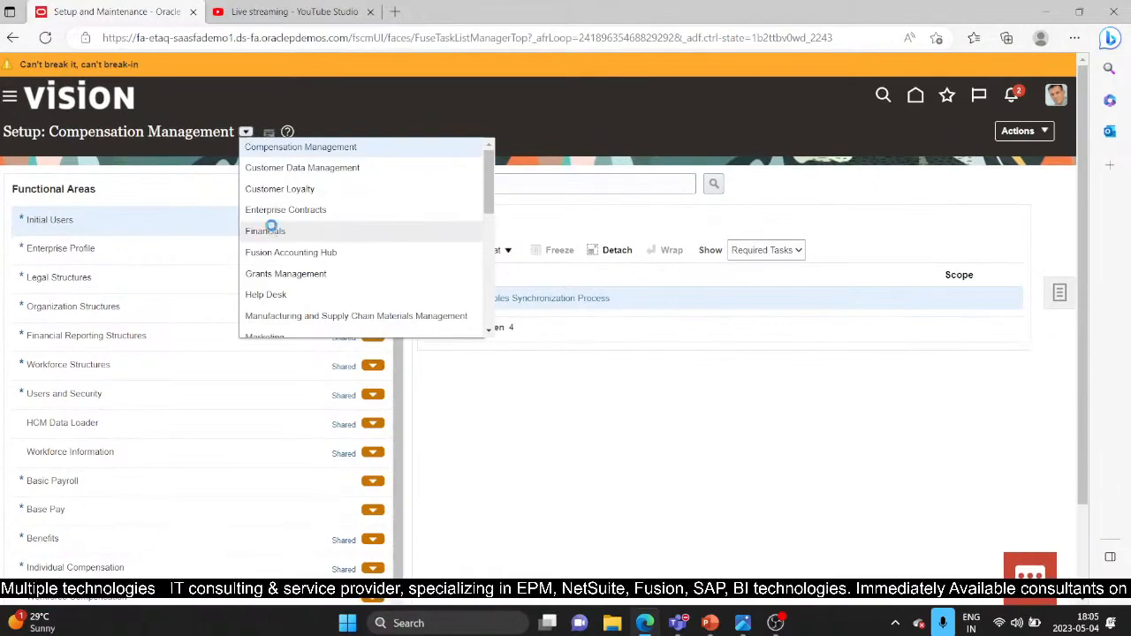
# Open the Manage Intercompany Receivables Assignment task from the Intercompany area of the Financials setup, showing all tasks
pyautogui.click(272, 228)
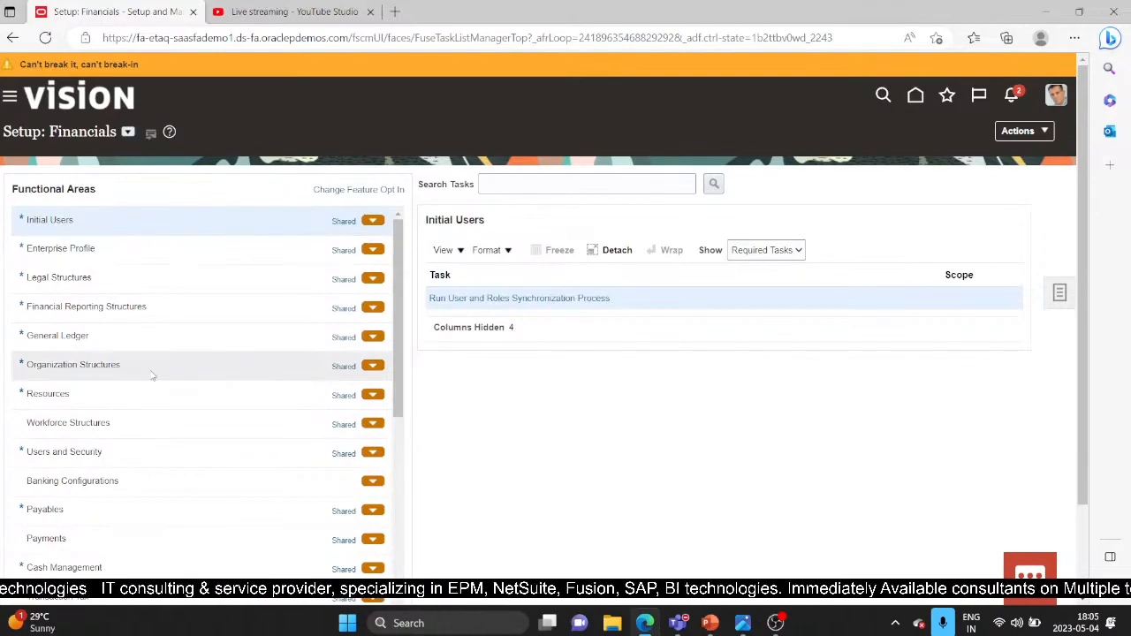
pyautogui.scroll(-3, 151, 374)
pyautogui.scroll(-5, 152, 419)
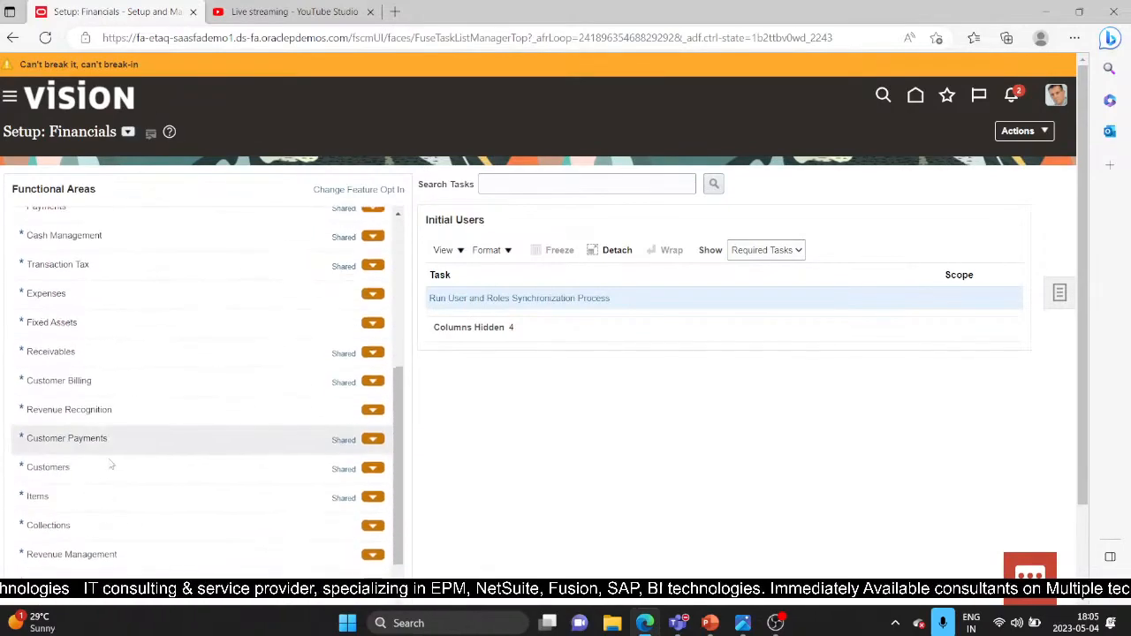
pyautogui.click(81, 522)
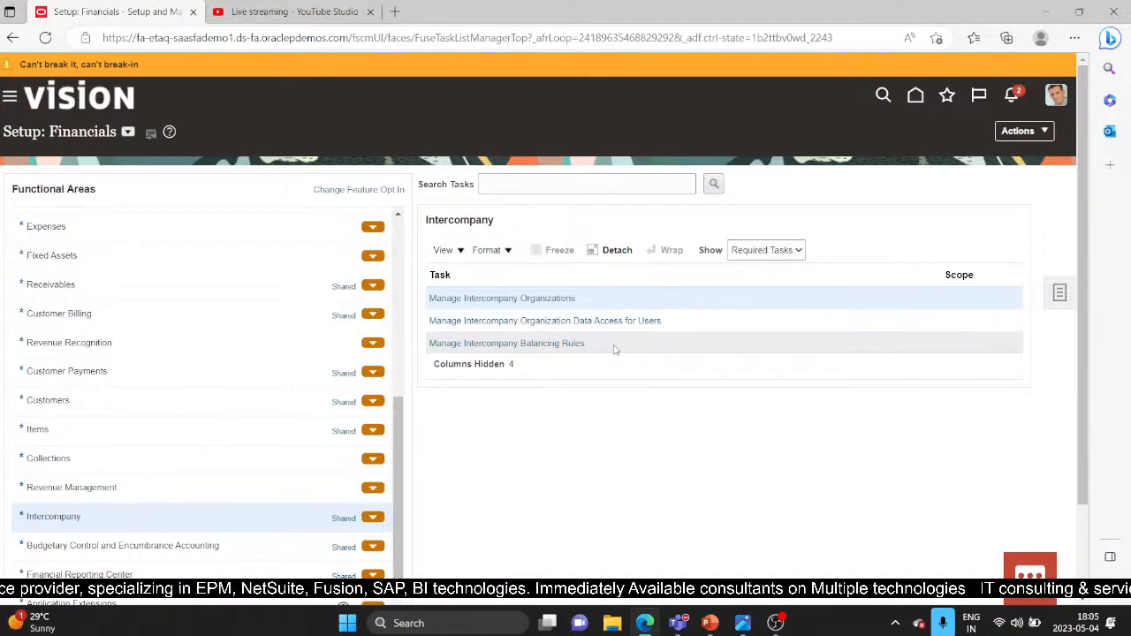
pyautogui.click(796, 252)
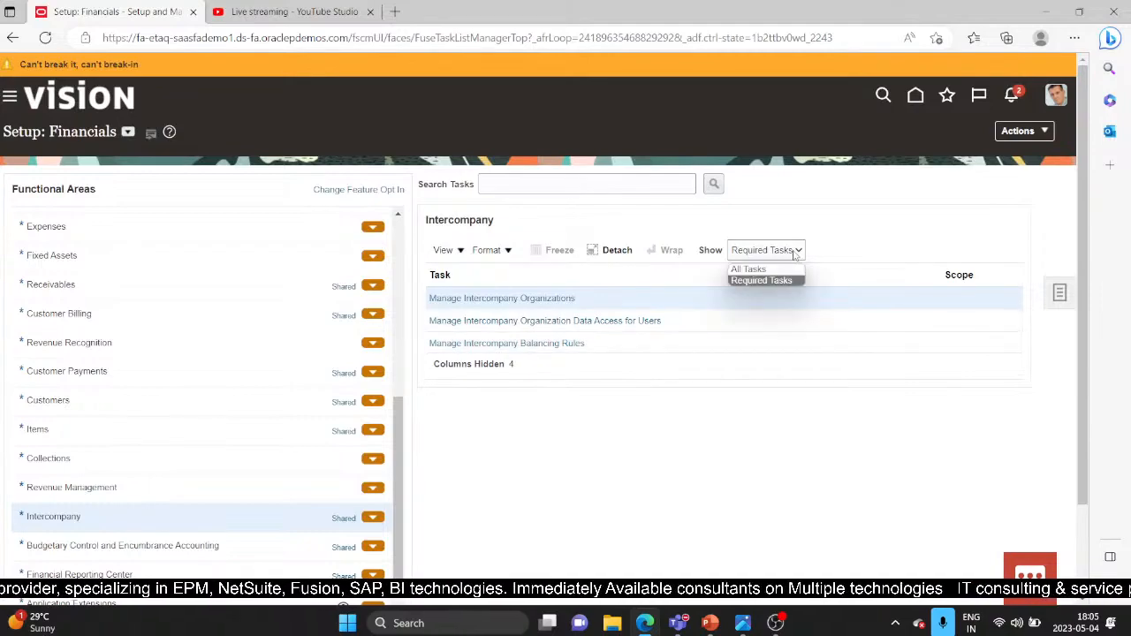
pyautogui.click(767, 269)
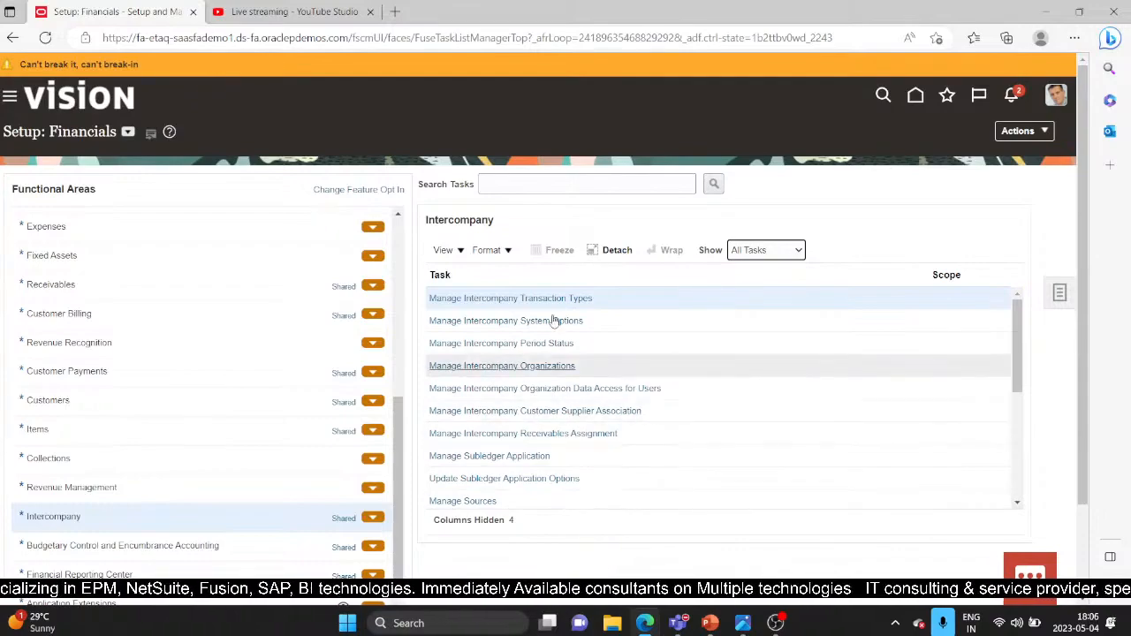
pyautogui.click(484, 434)
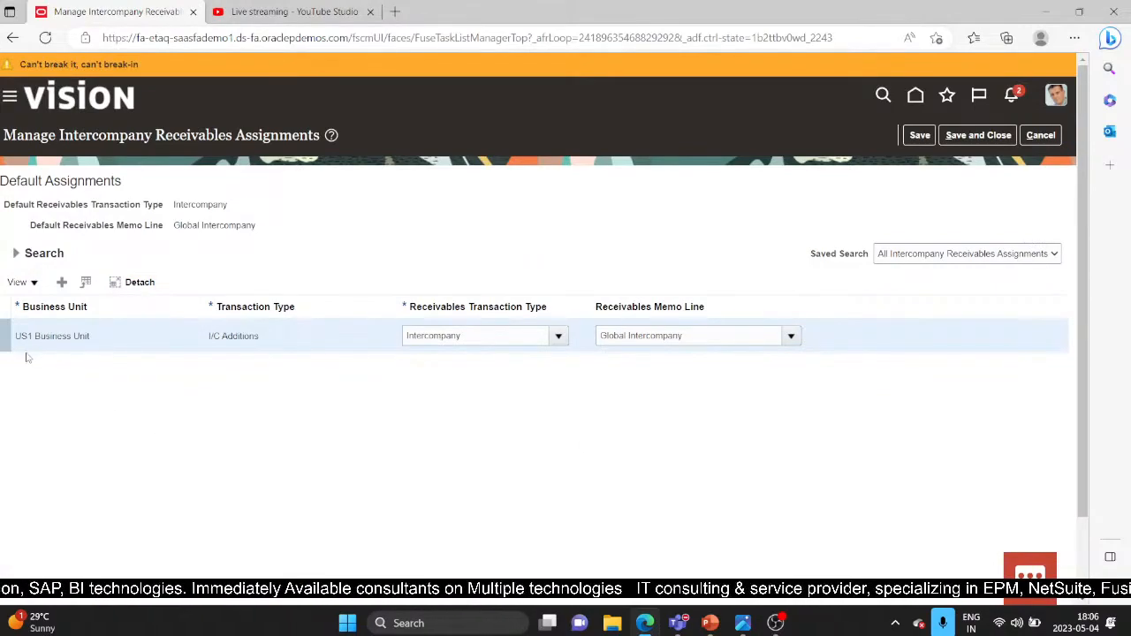
# Add a receivables assignment row with business unit US1 Business Unit and transaction type I/C Sales
pyautogui.click(63, 283)
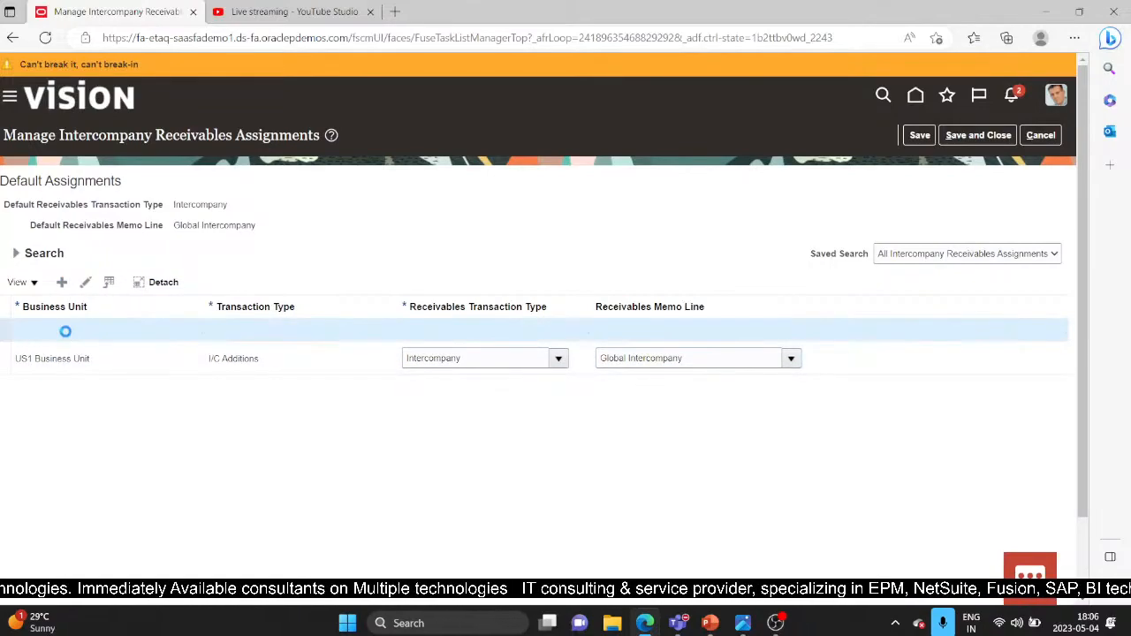
pyautogui.click(112, 333)
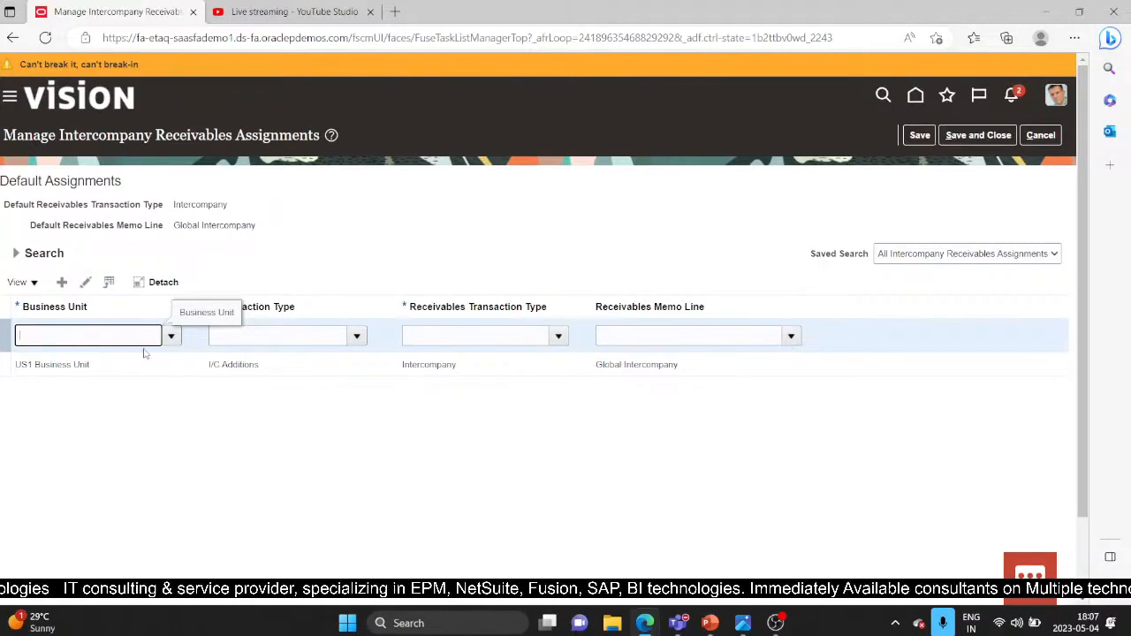
pyautogui.click(172, 337)
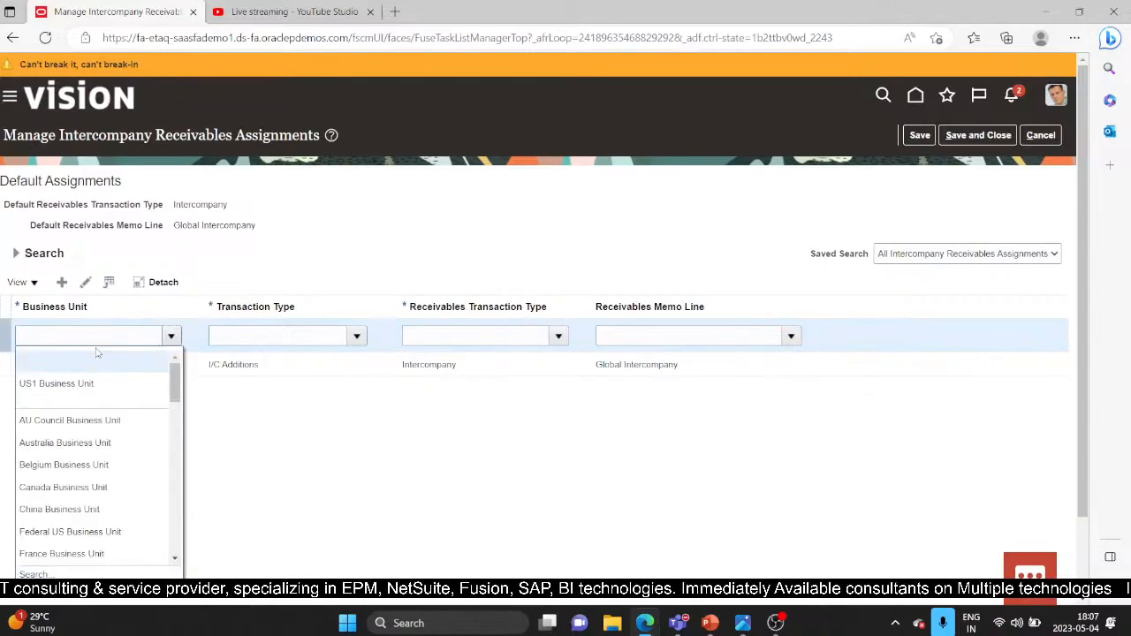
pyautogui.click(102, 394)
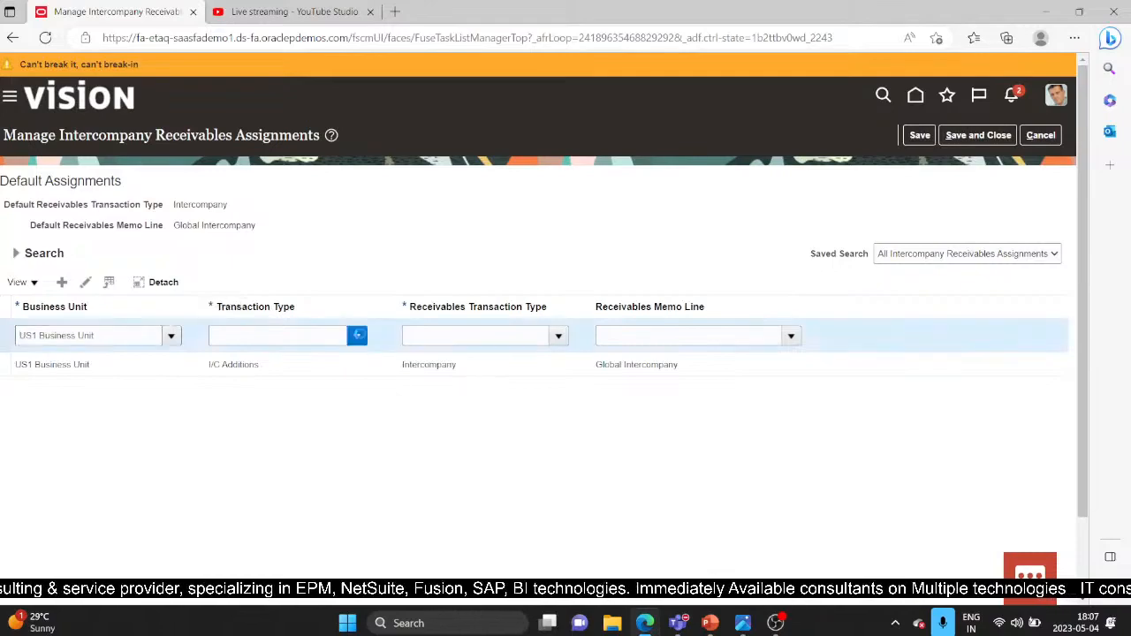
pyautogui.click(357, 336)
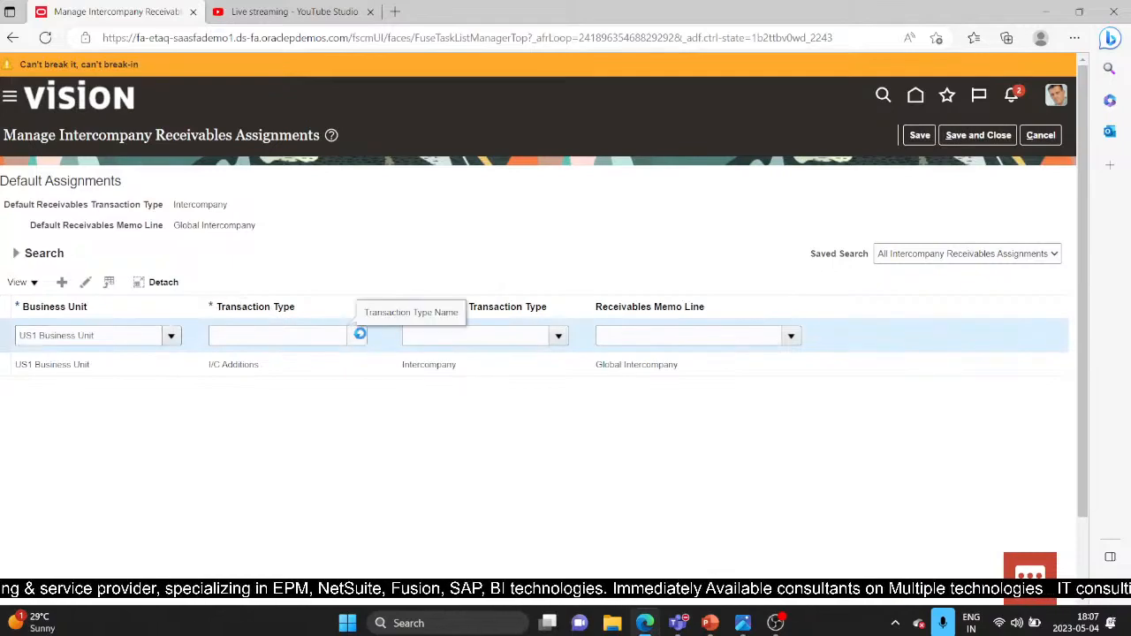
pyautogui.click(248, 357)
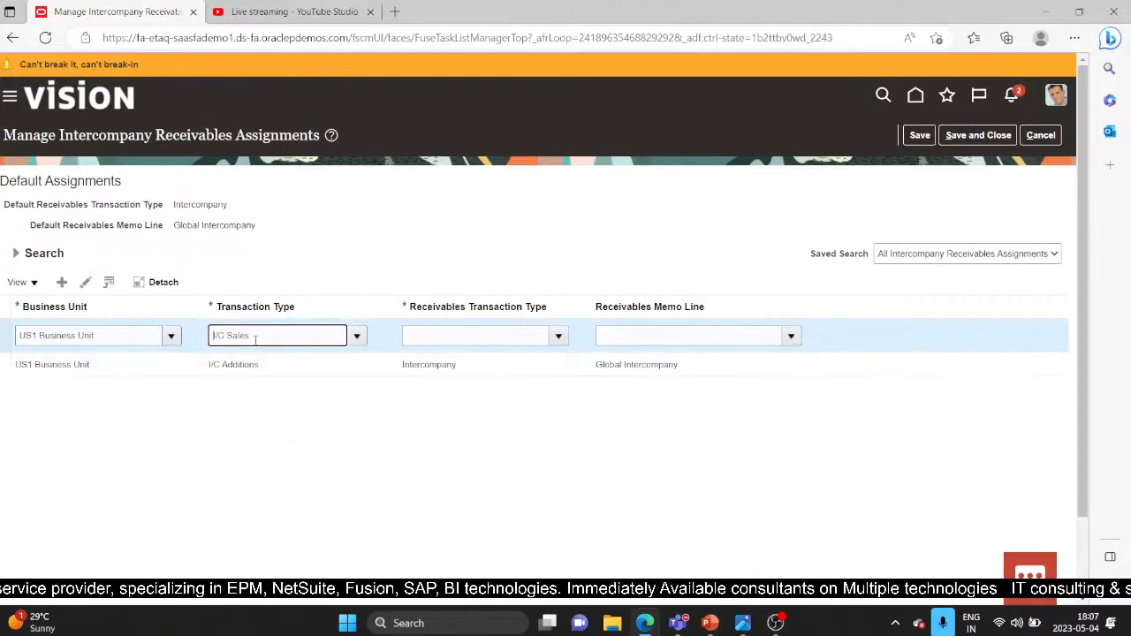
# Set the new row's receivables transaction type to Intercompany and its memo line to Advanced Global Intercompany System
pyautogui.click(472, 329)
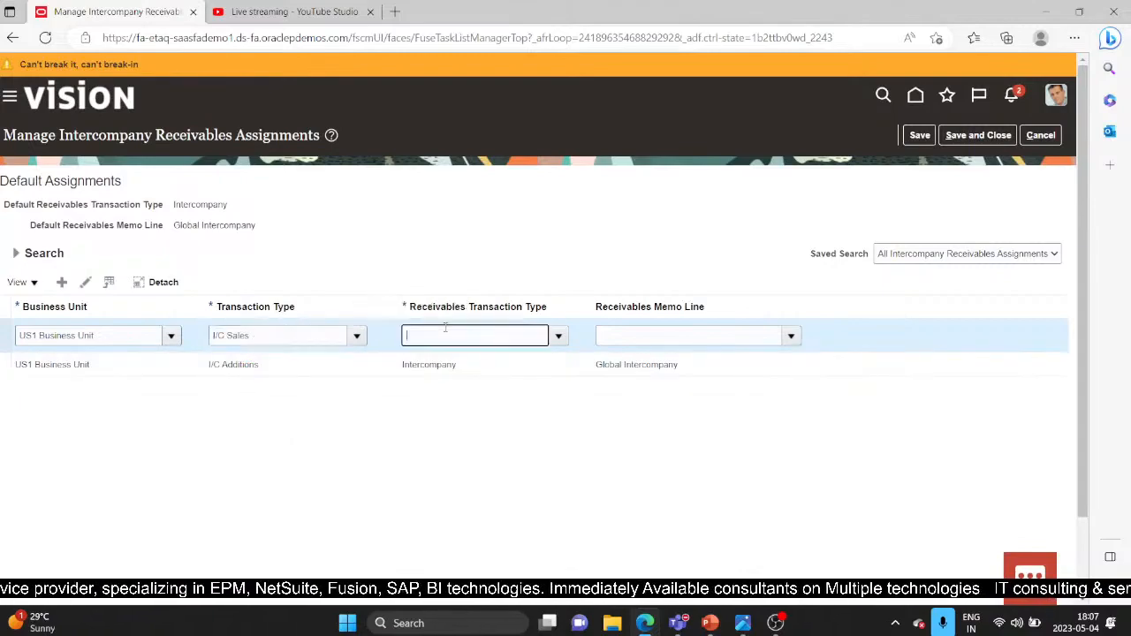
pyautogui.click(556, 336)
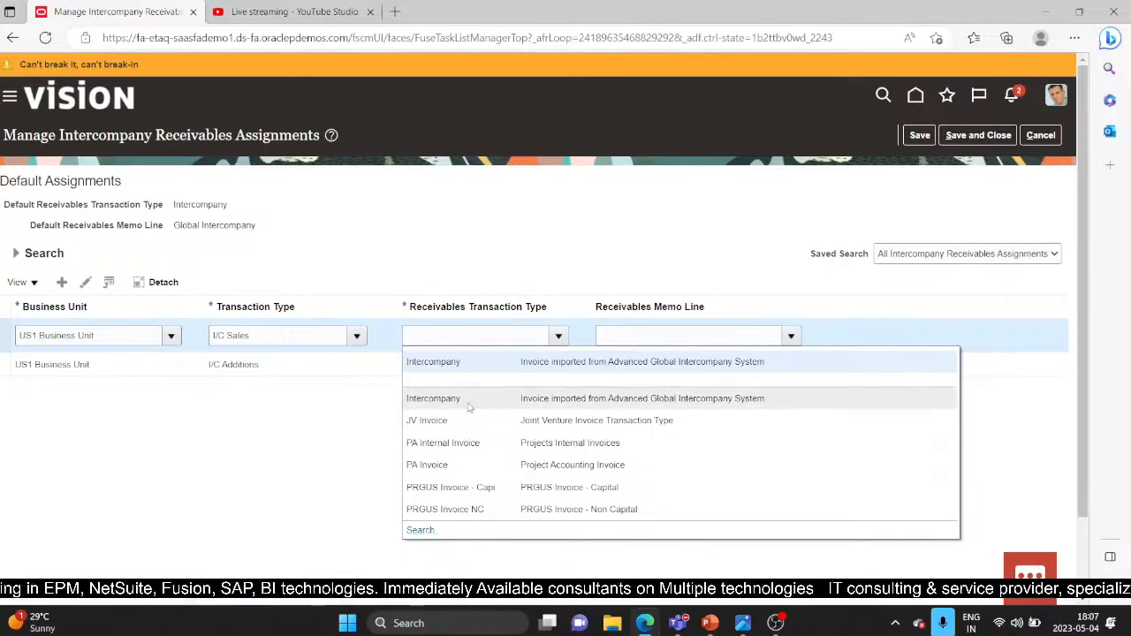
pyautogui.click(446, 361)
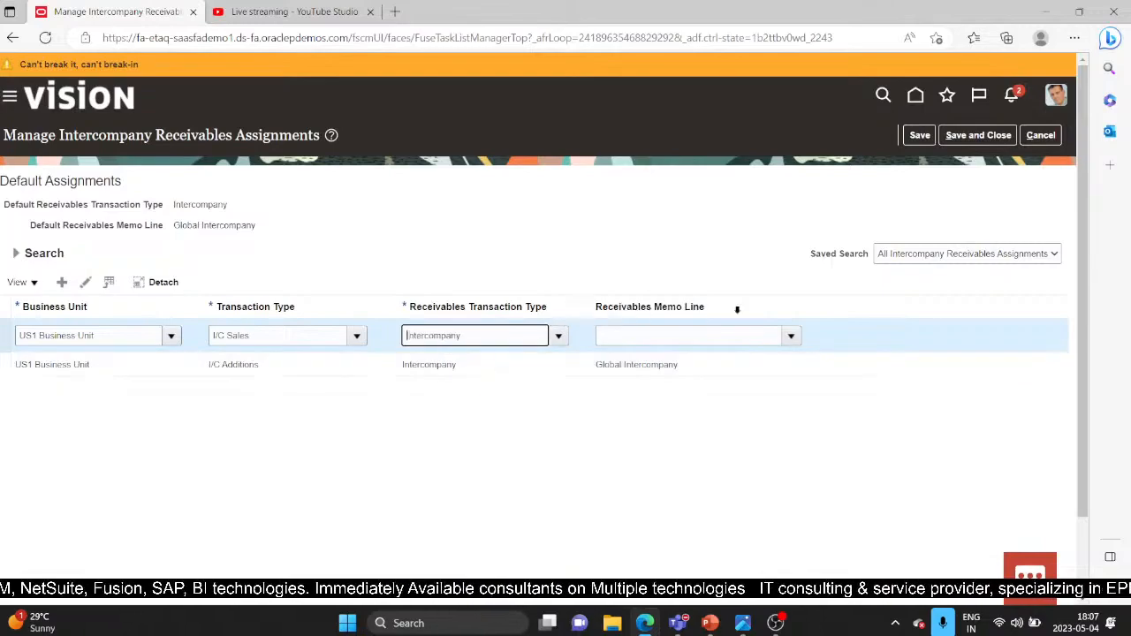
pyautogui.click(791, 336)
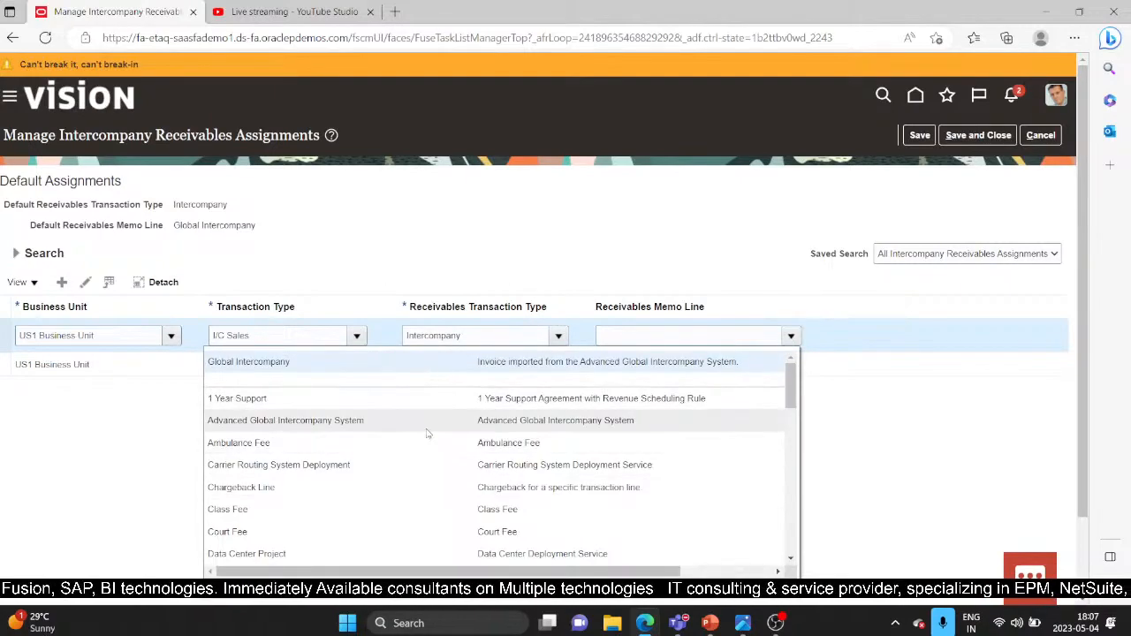
pyautogui.click(427, 433)
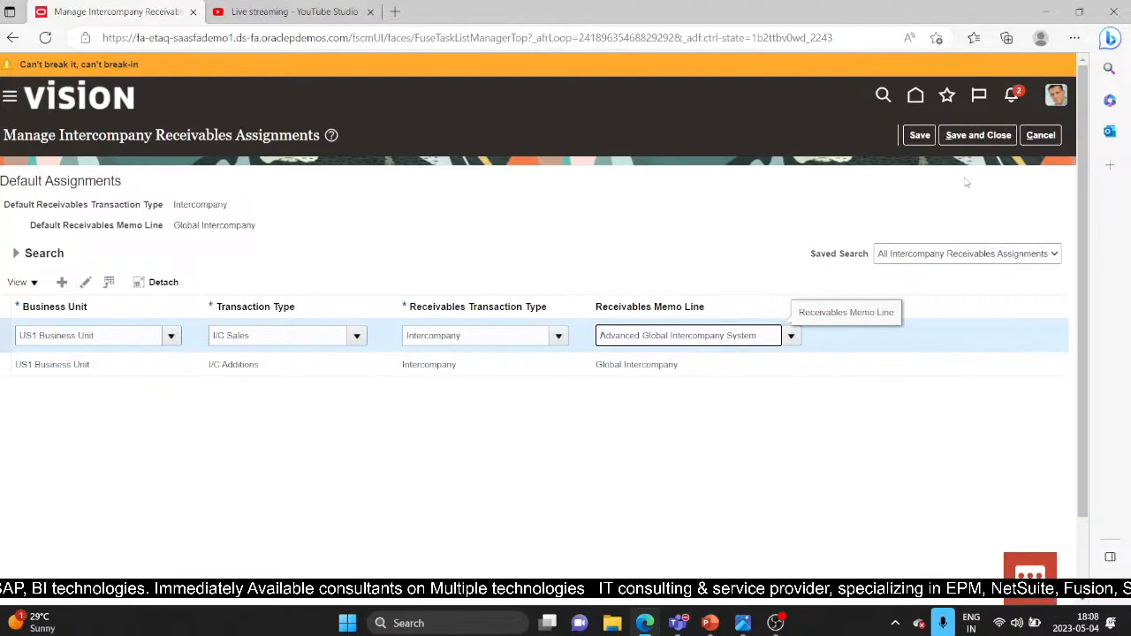
# Save and close the receivables assignments, reopening the task once to check the saved I/C Sales row
pyautogui.click(977, 134)
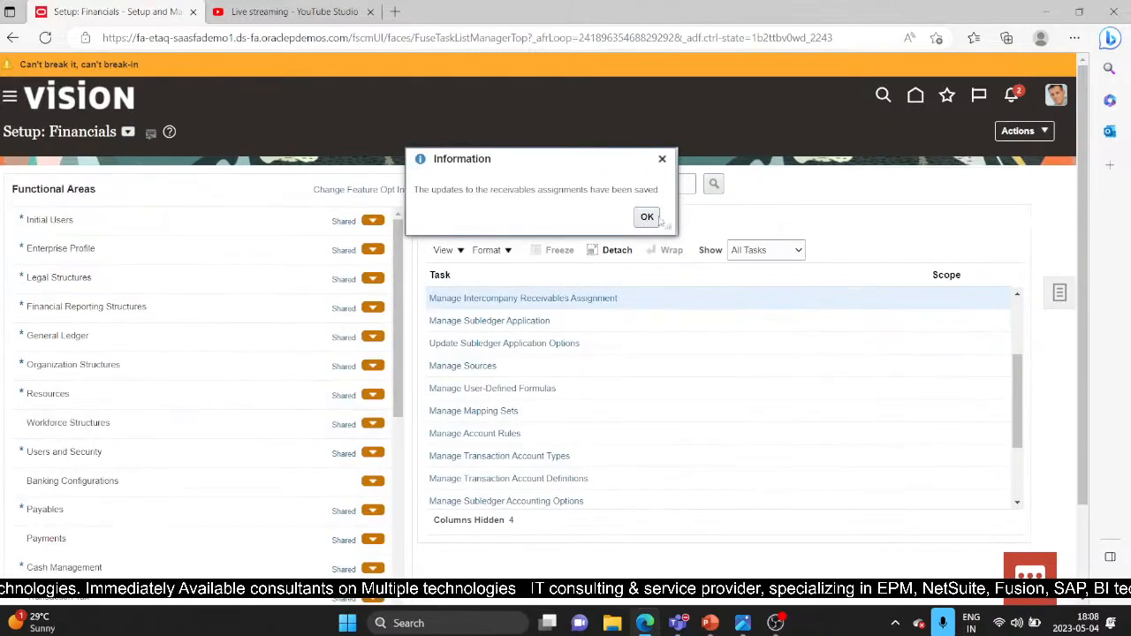
pyautogui.click(657, 221)
pyautogui.click(527, 299)
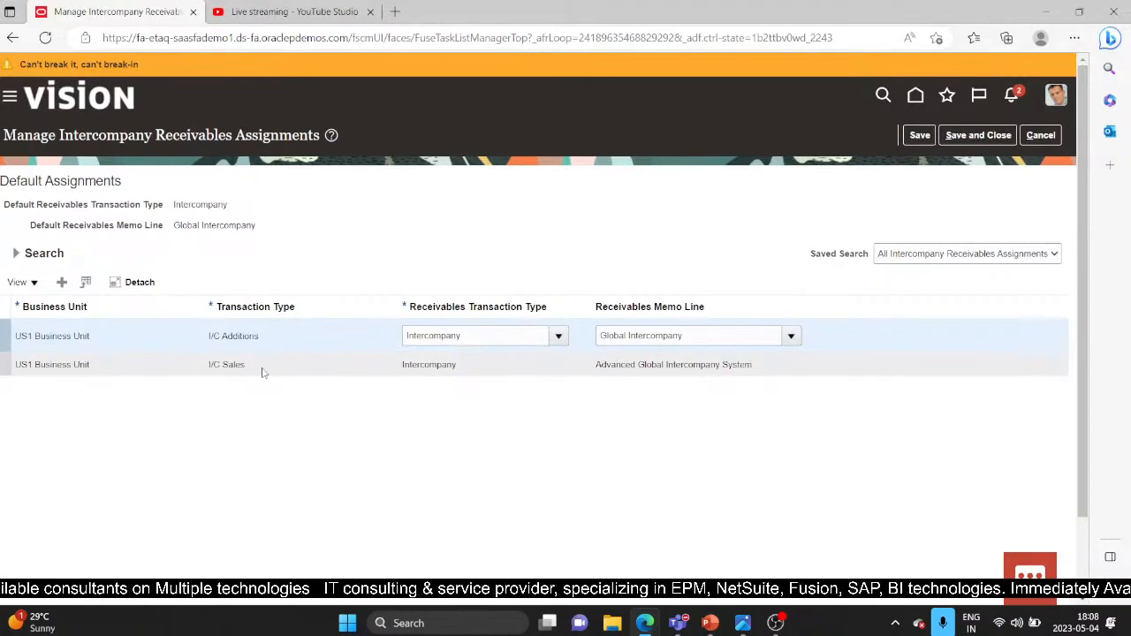
pyautogui.click(1001, 135)
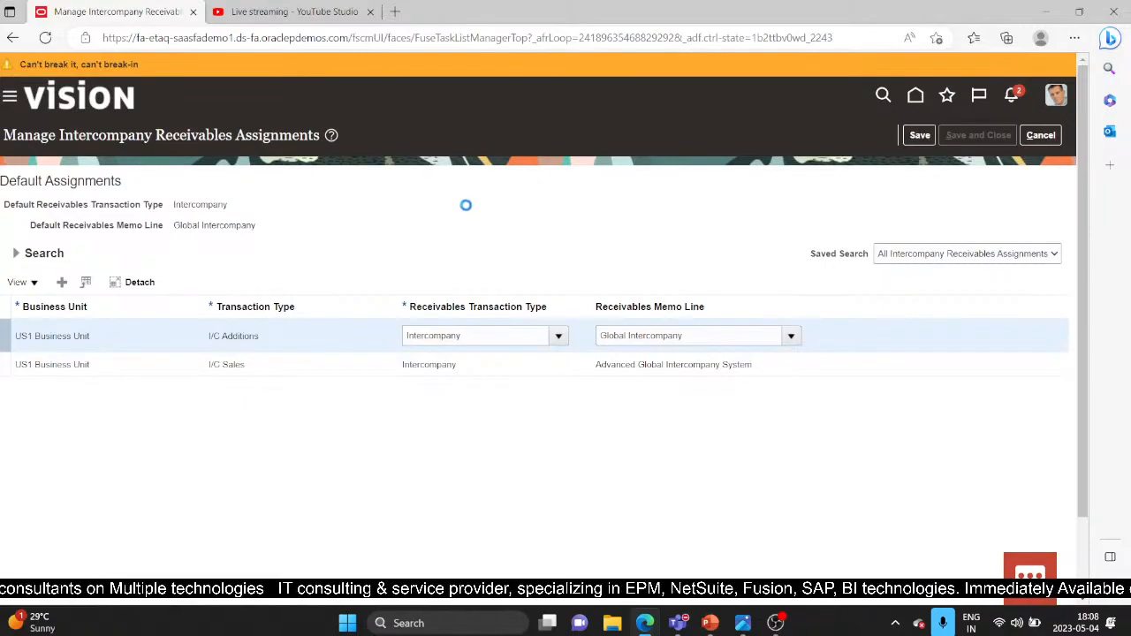
# Switch to PowerPoint and present the Intercompany Balancing Rules slide full screen
pyautogui.click(713, 630)
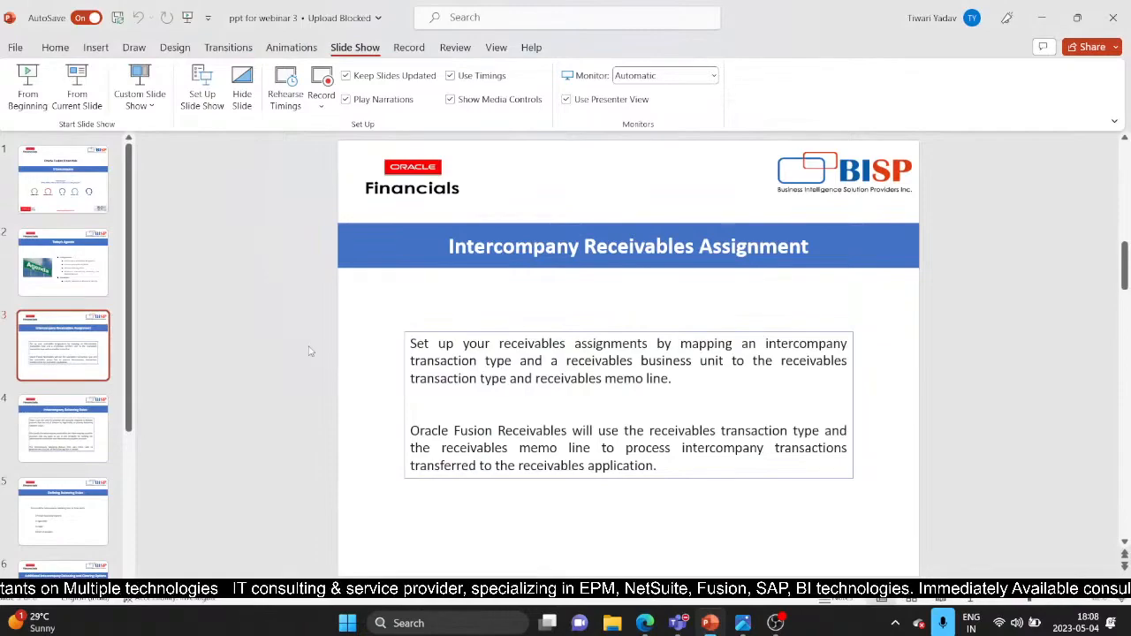
pyautogui.click(62, 437)
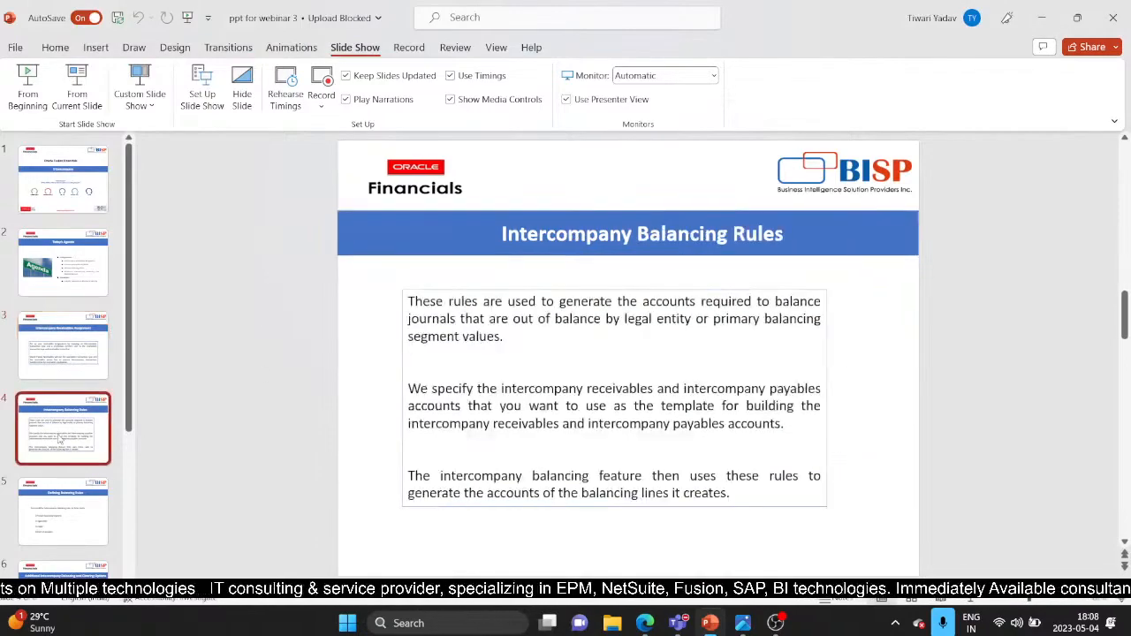
pyautogui.click(76, 78)
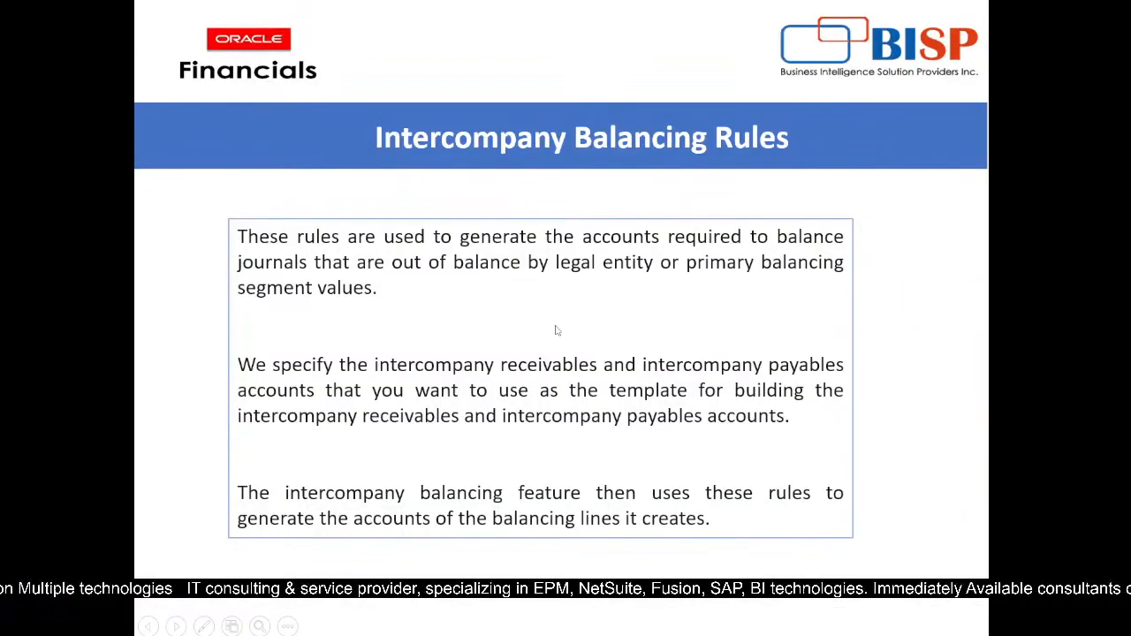
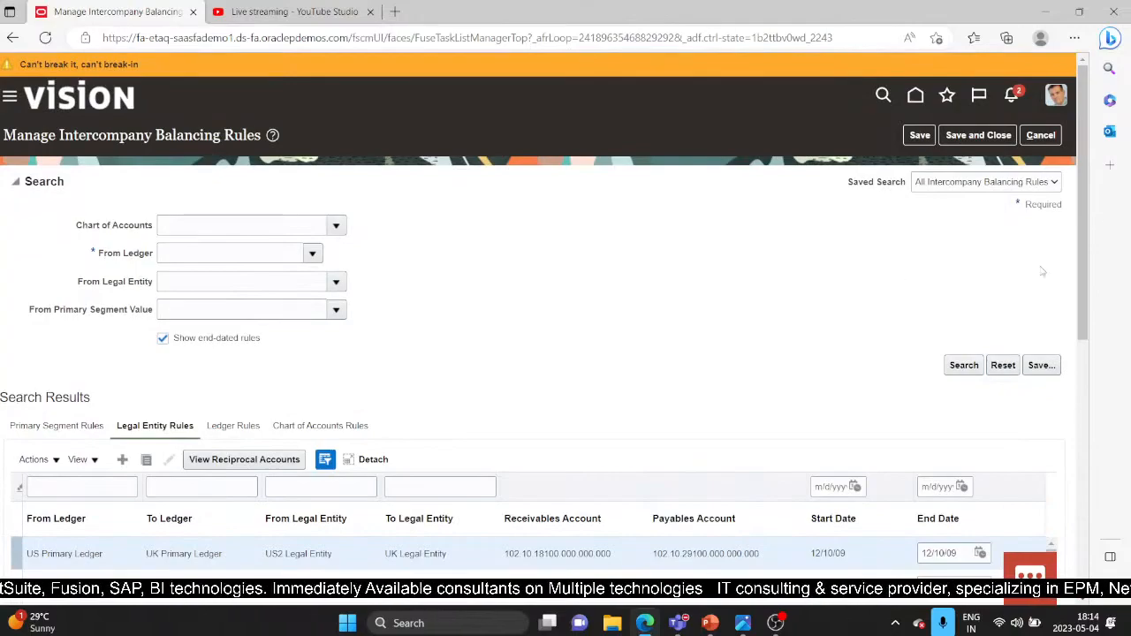
# Examine the existing intercompany balancing rules at primary segment, legal entity, ledger and chart of accounts level
pyautogui.moveTo(1083, 257); pyautogui.dragTo(1109, 384)
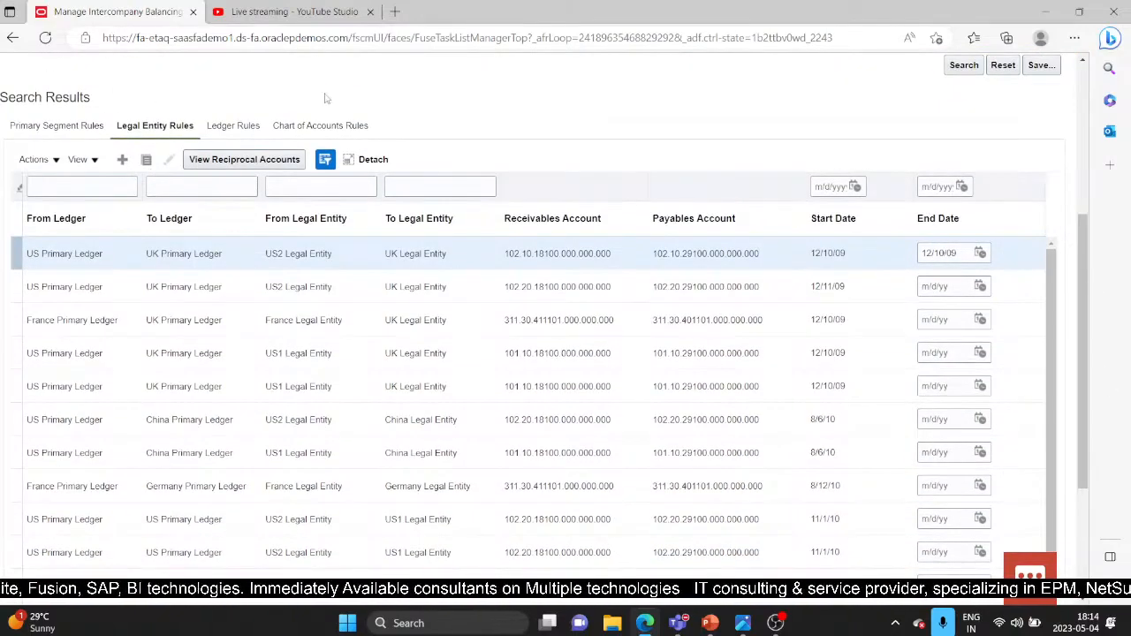
pyautogui.scroll(3, 455, 158)
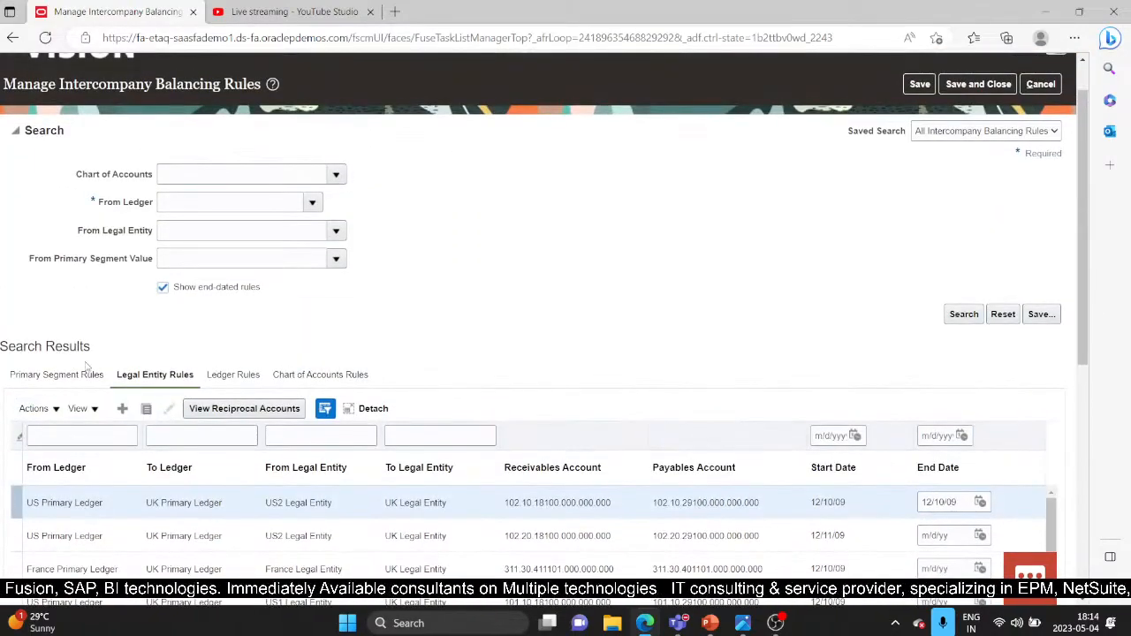
pyautogui.click(74, 377)
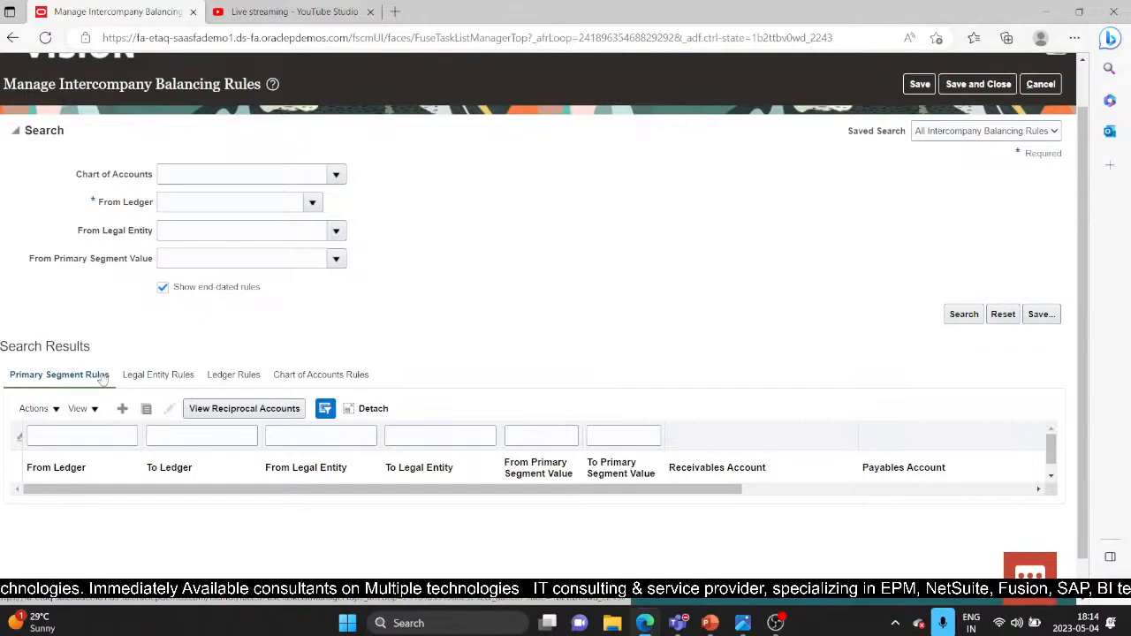
pyautogui.click(184, 379)
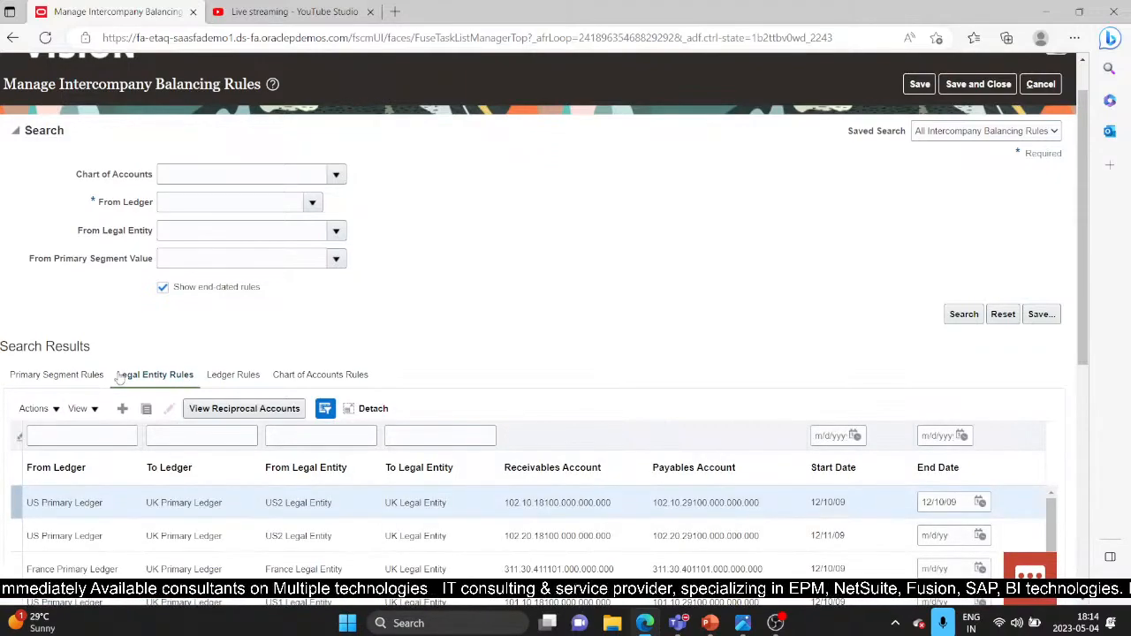
pyautogui.click(239, 380)
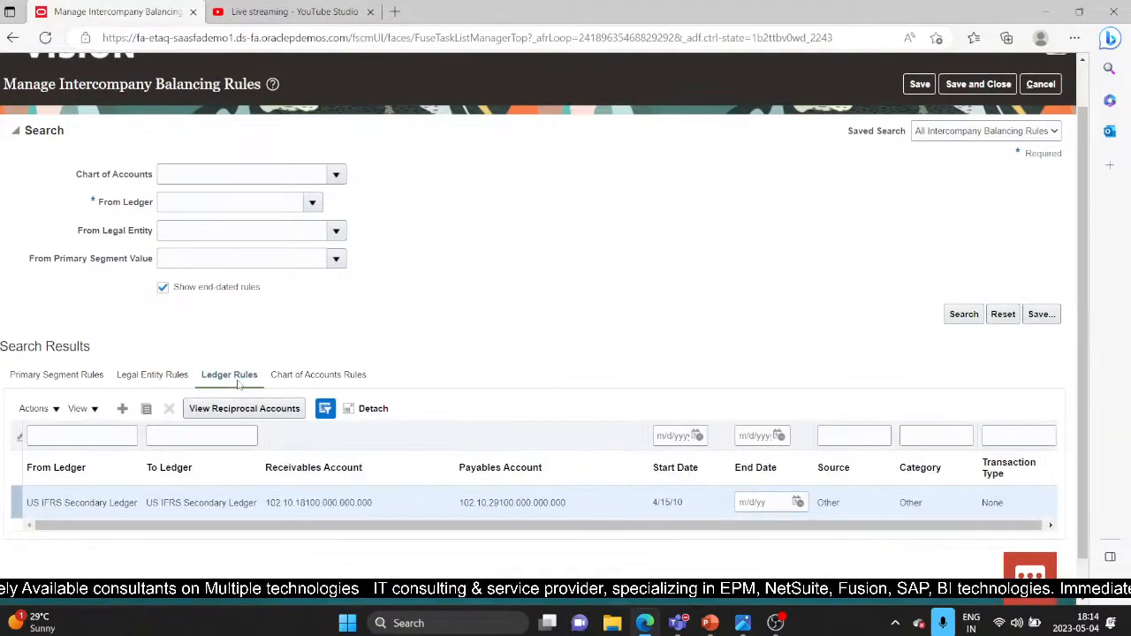
pyautogui.click(304, 376)
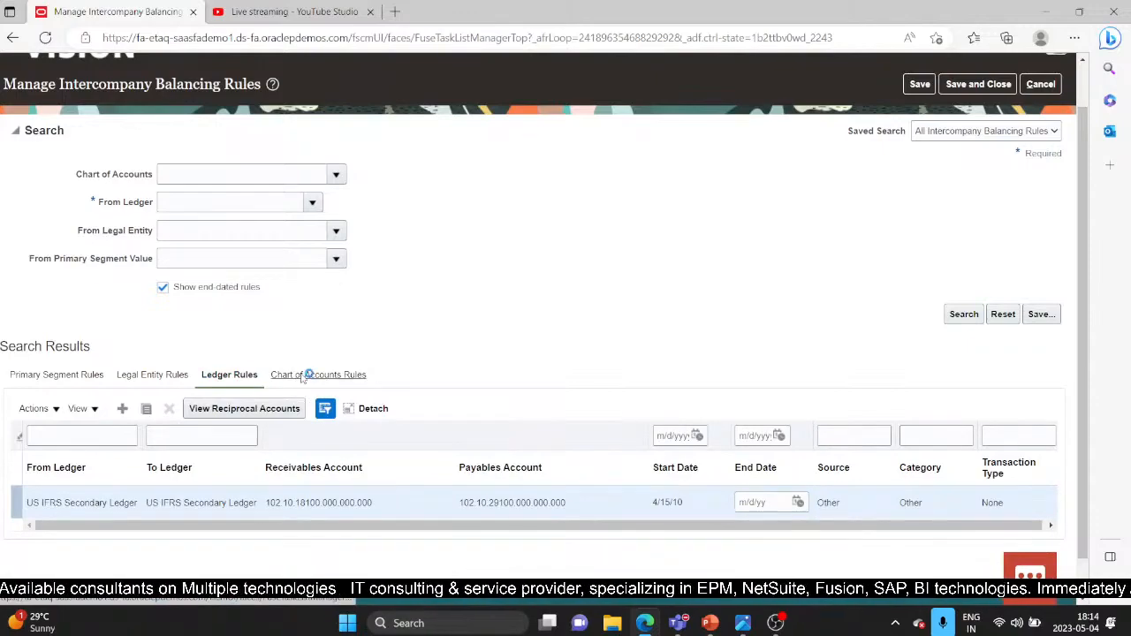
pyautogui.click(362, 371)
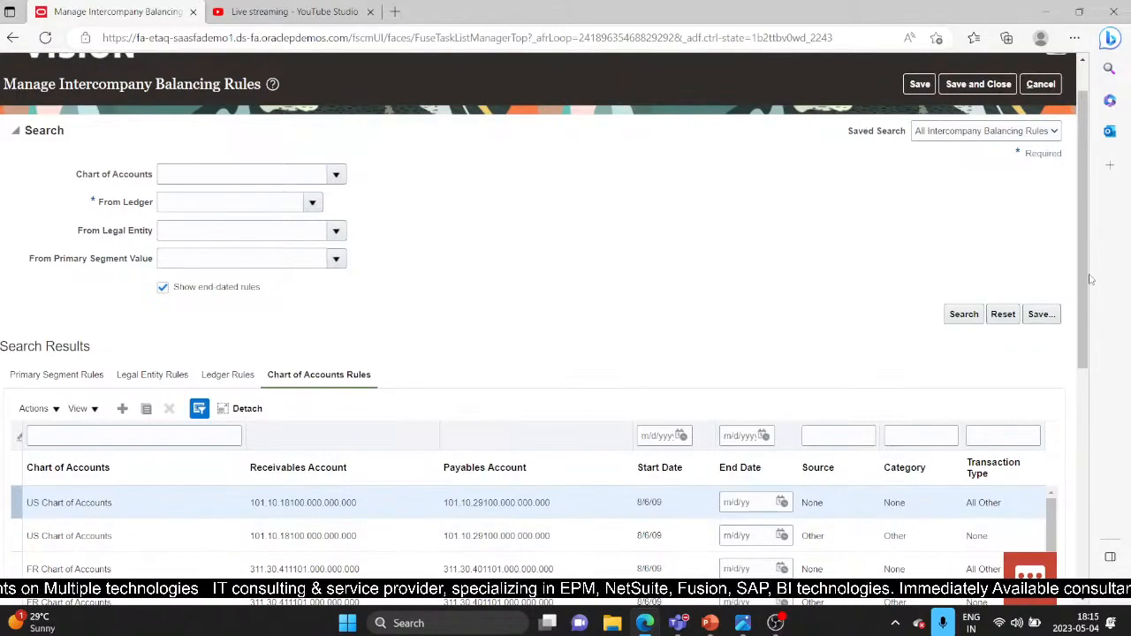
pyautogui.scroll(-1, 1085, 285)
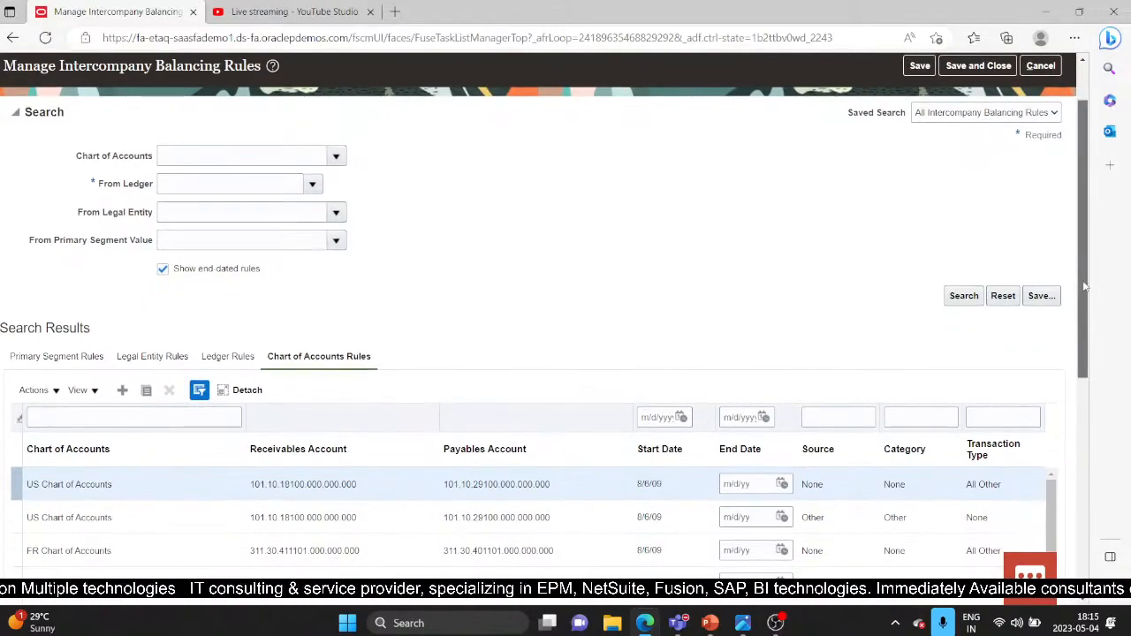
pyautogui.moveTo(1085, 285); pyautogui.dragTo(1085, 327)
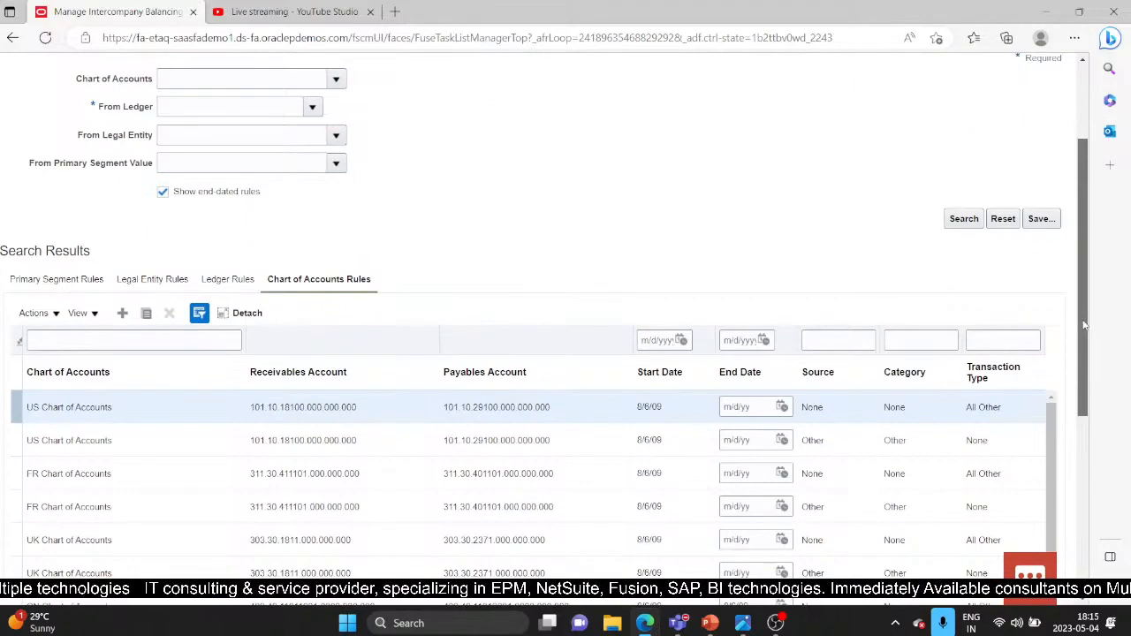
# Start a new legal entity balancing rule among the legal entity rules
pyautogui.click(148, 281)
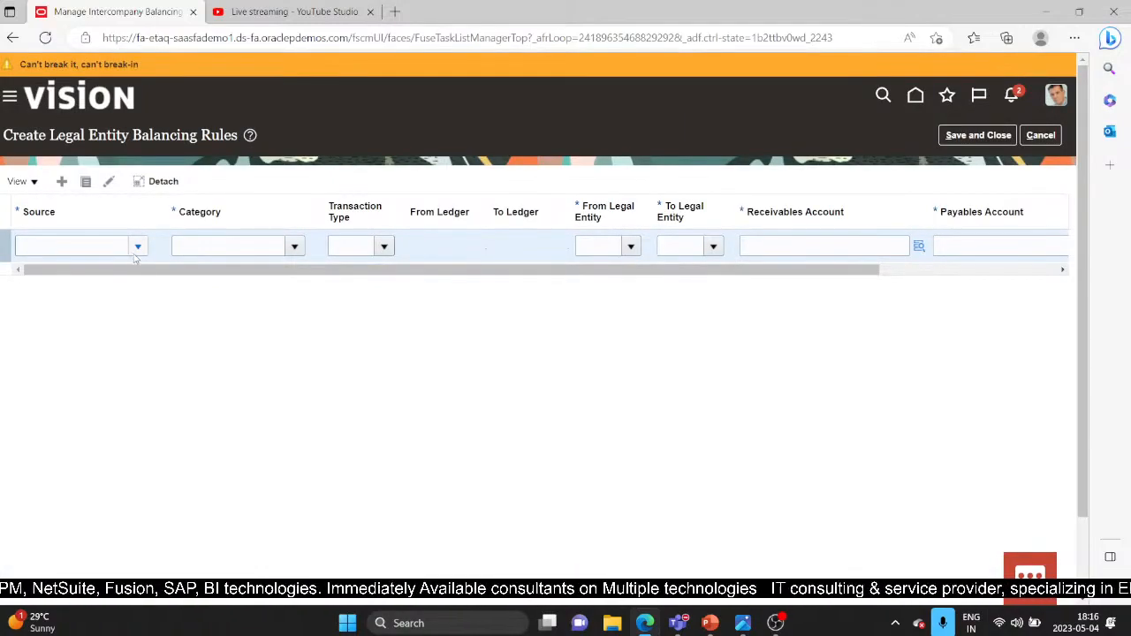
# Set the new balancing rule's source to Global Intercompany
pyautogui.click(135, 248)
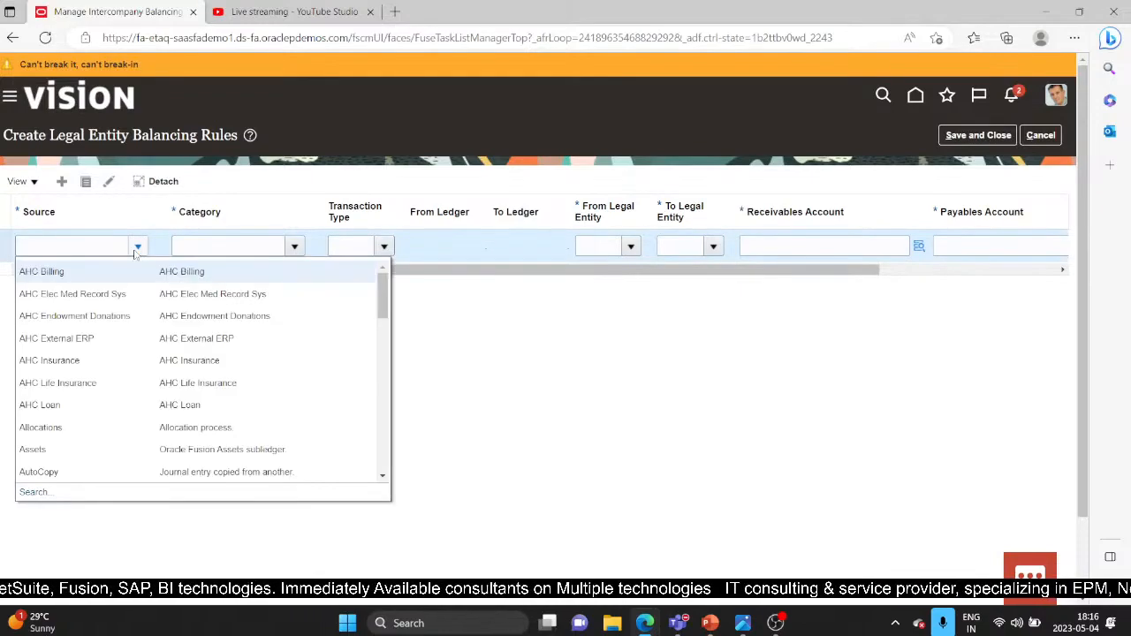
pyautogui.scroll(-1, 75, 398)
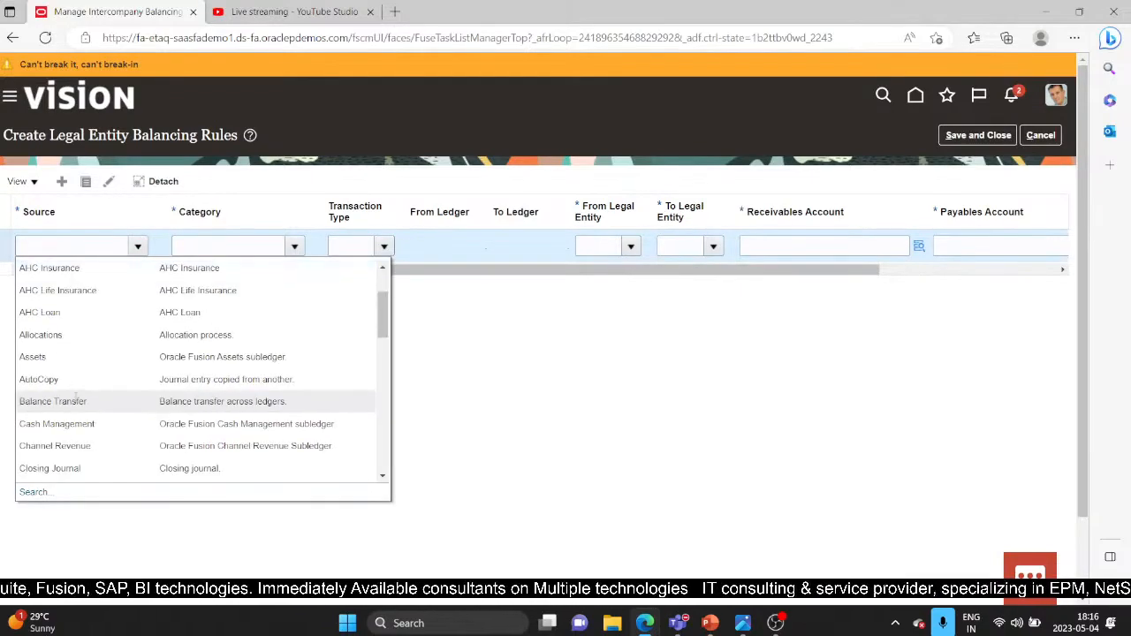
pyautogui.scroll(-2, 76, 396)
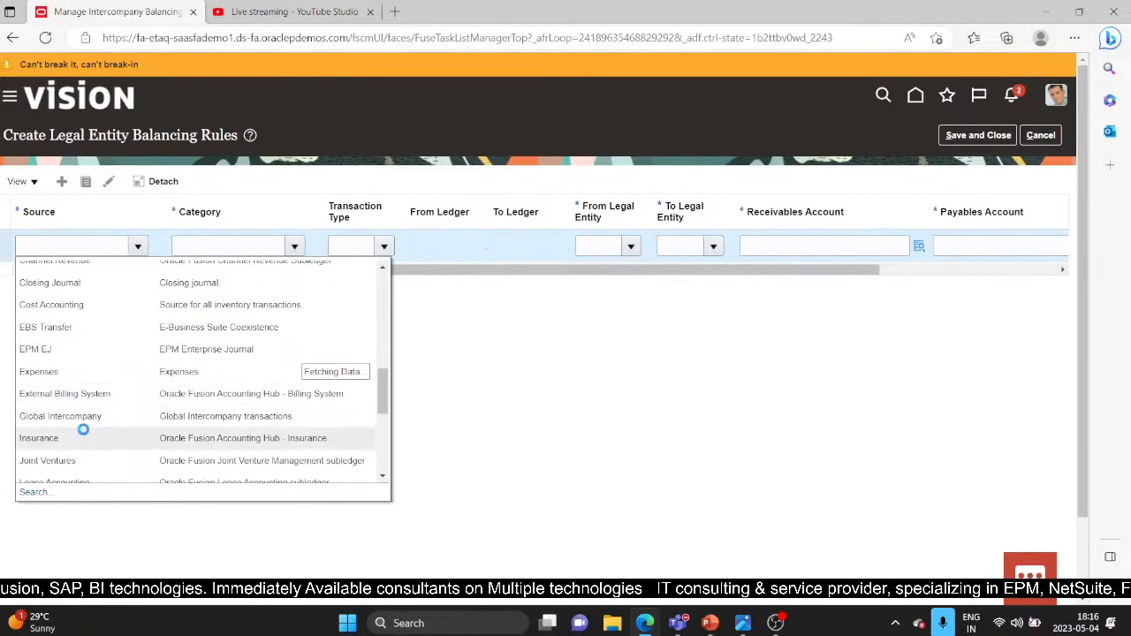
pyautogui.scroll(-2, 88, 429)
pyautogui.click(102, 426)
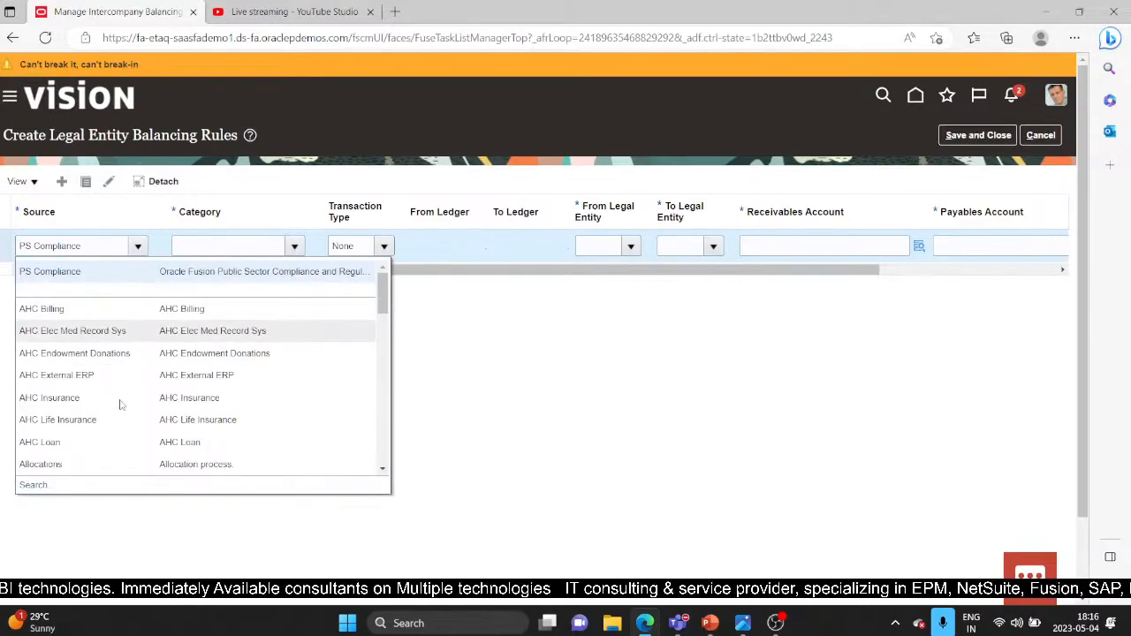
pyautogui.scroll(-3, 108, 397)
pyautogui.scroll(-2, 107, 396)
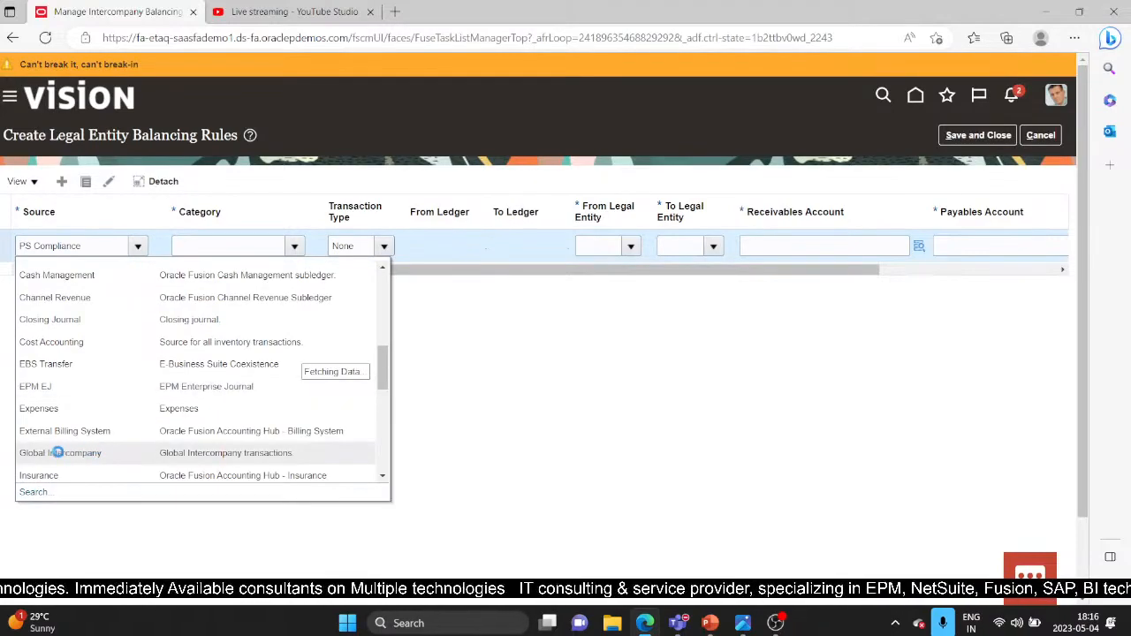
pyautogui.scroll(-2, 59, 452)
pyautogui.click(78, 361)
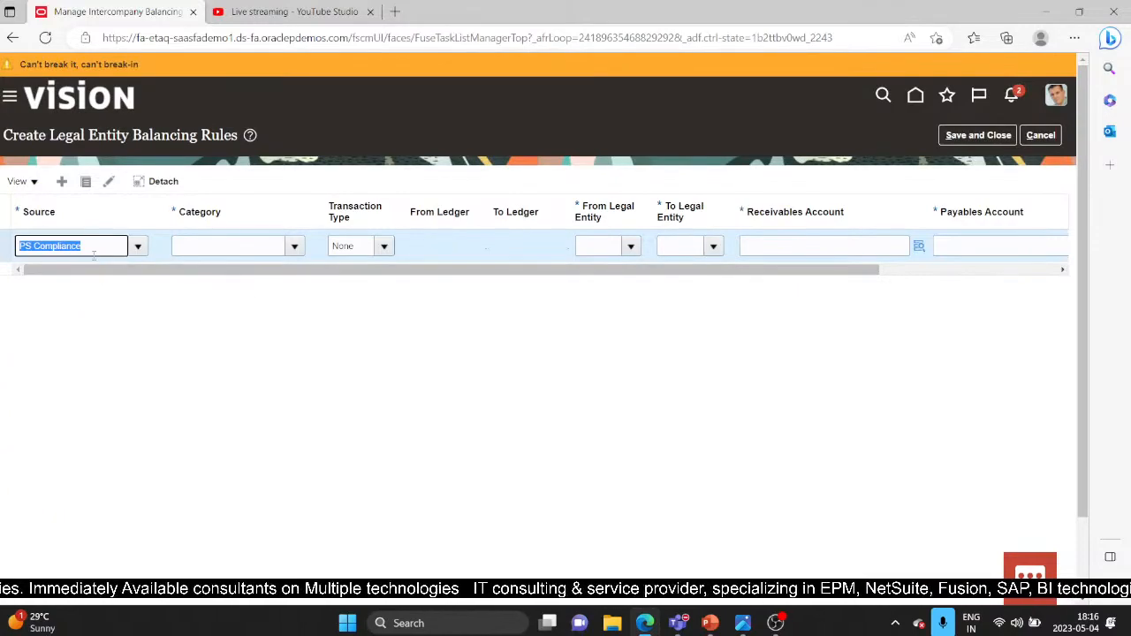
# Set the balancing rule's category to Internal Transfer
pyautogui.click(294, 246)
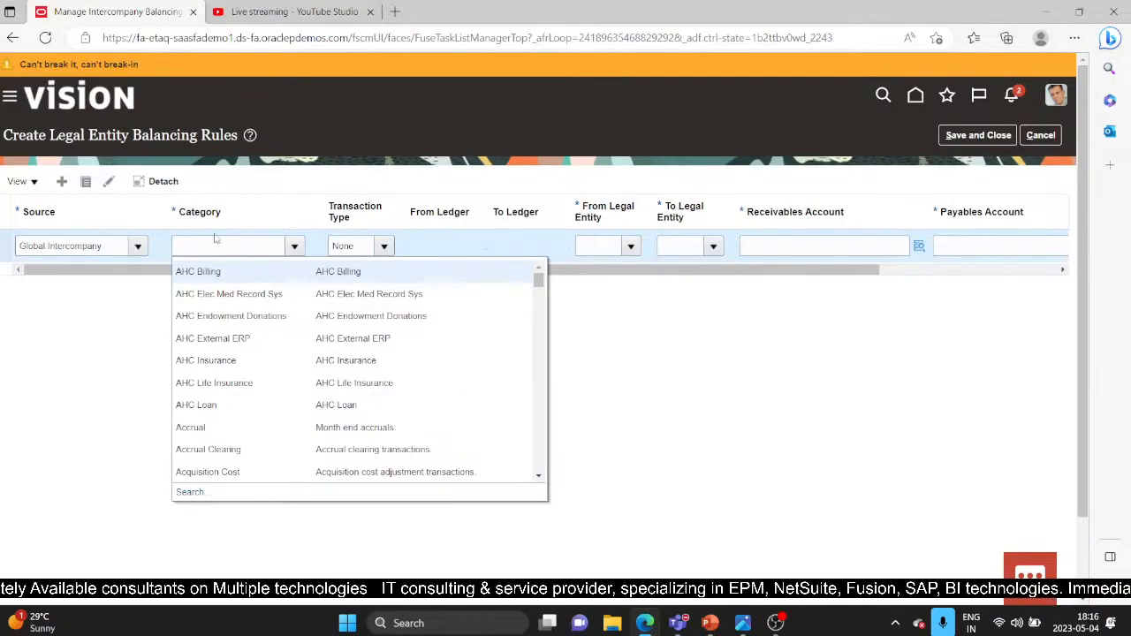
pyautogui.scroll(-1, 228, 403)
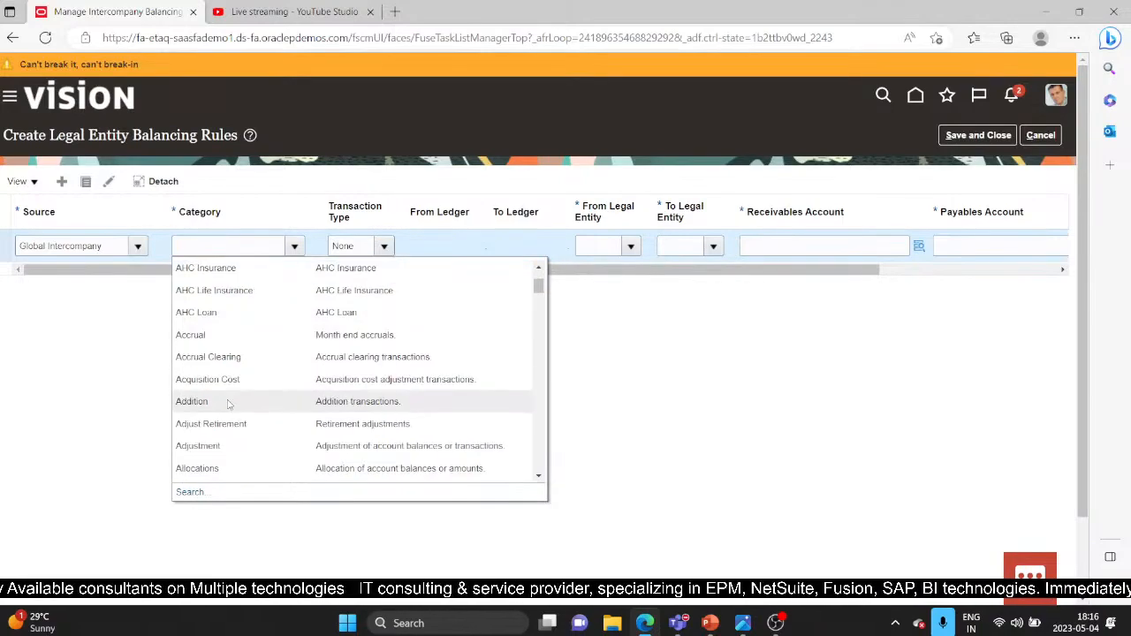
pyautogui.scroll(-2, 228, 402)
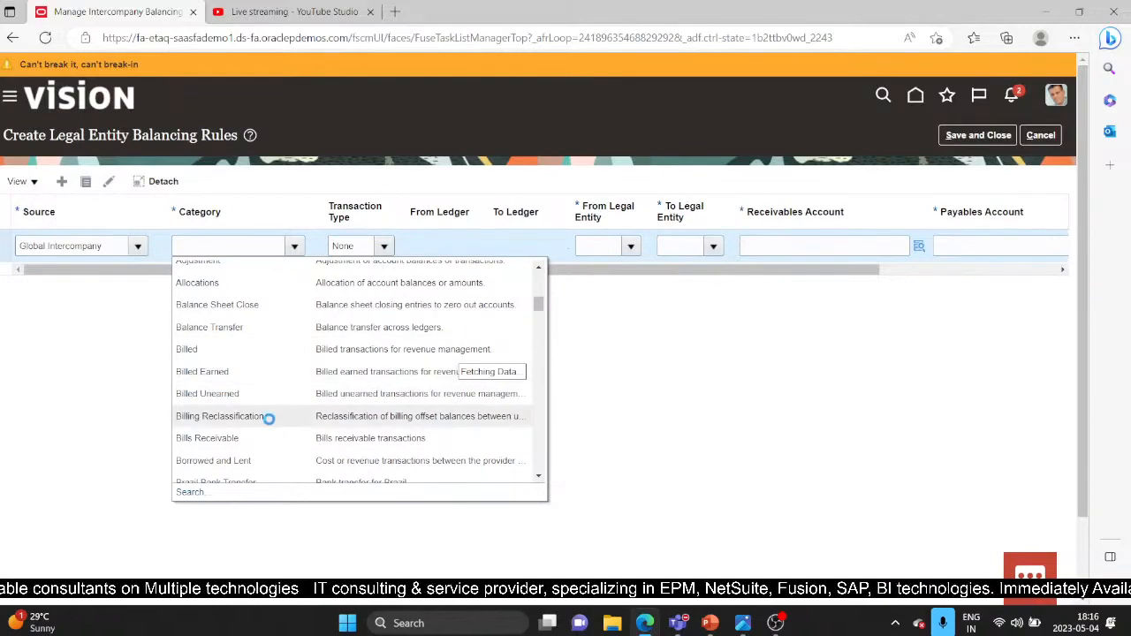
pyautogui.scroll(-5, 269, 419)
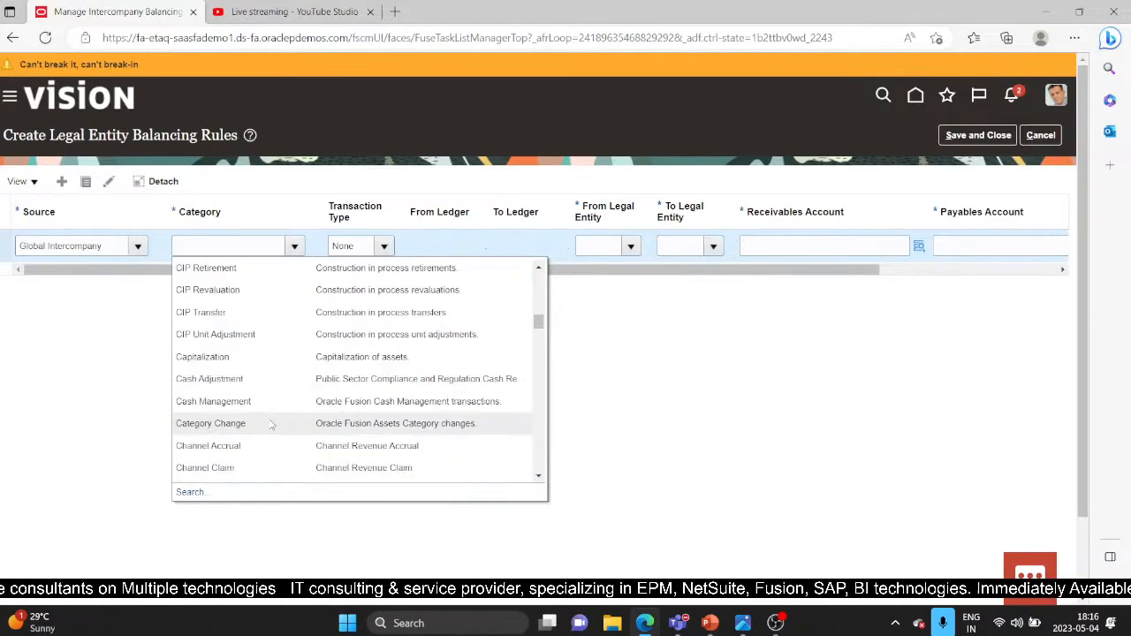
pyautogui.scroll(-3, 273, 425)
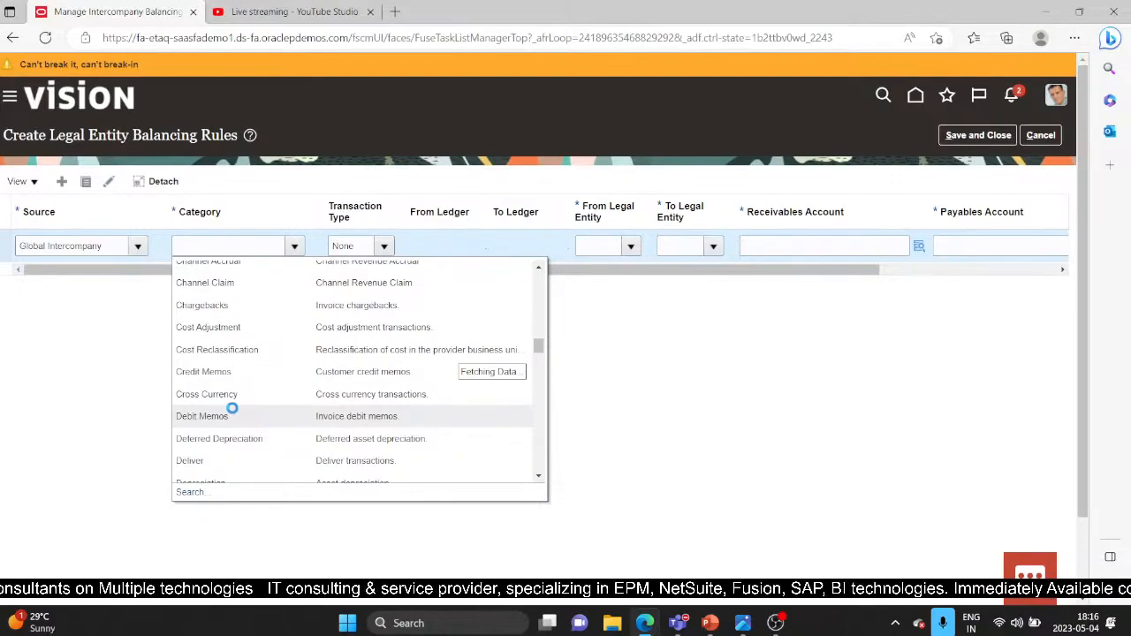
pyautogui.scroll(-4, 239, 445)
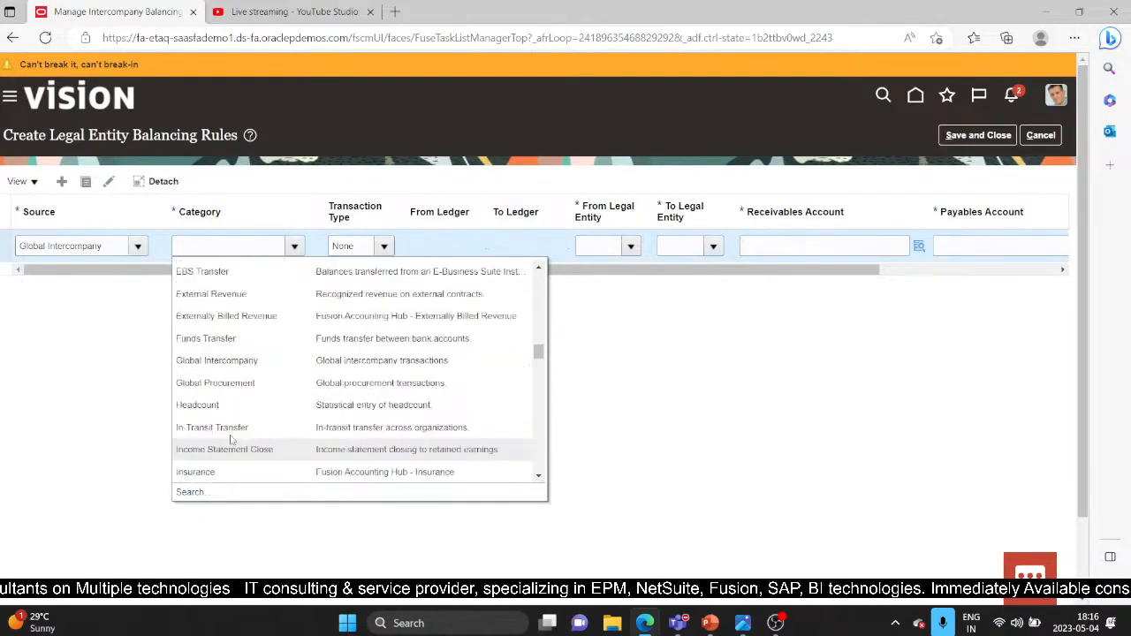
pyautogui.scroll(-2, 249, 448)
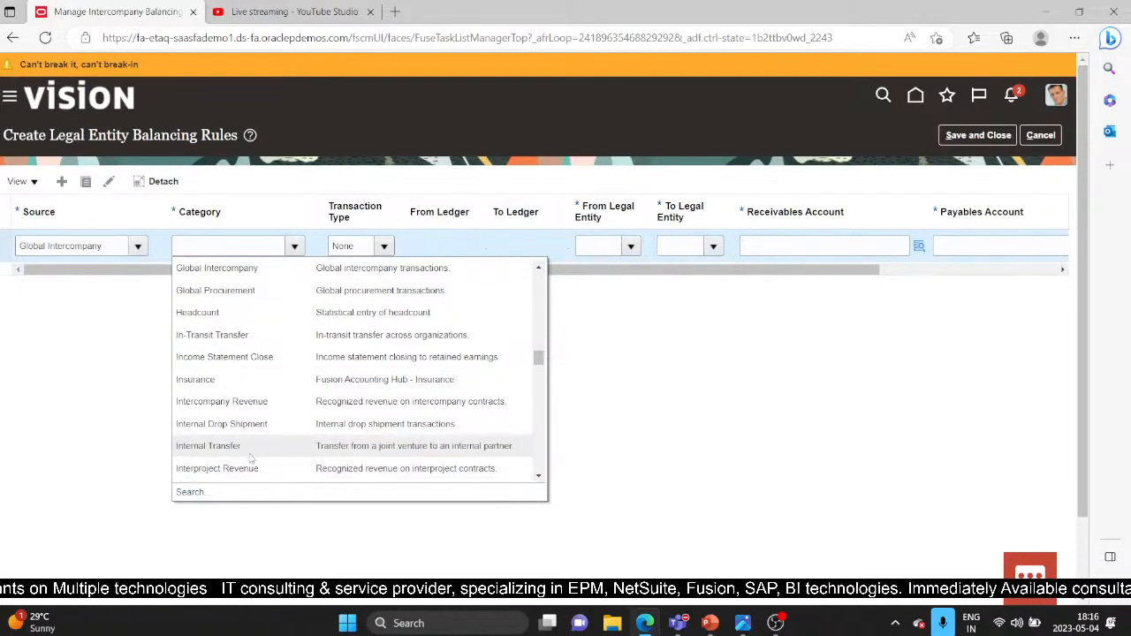
pyautogui.click(250, 448)
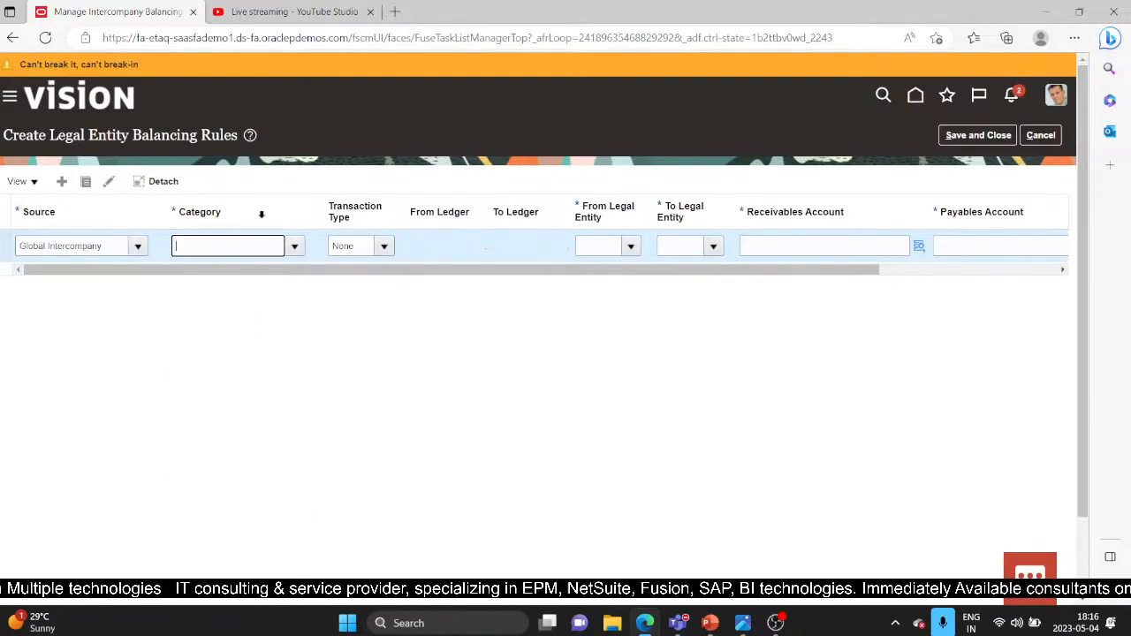
# Set the rule's transaction type to I/C Sales and its From Legal Entity to India Legal Entity
pyautogui.click(387, 245)
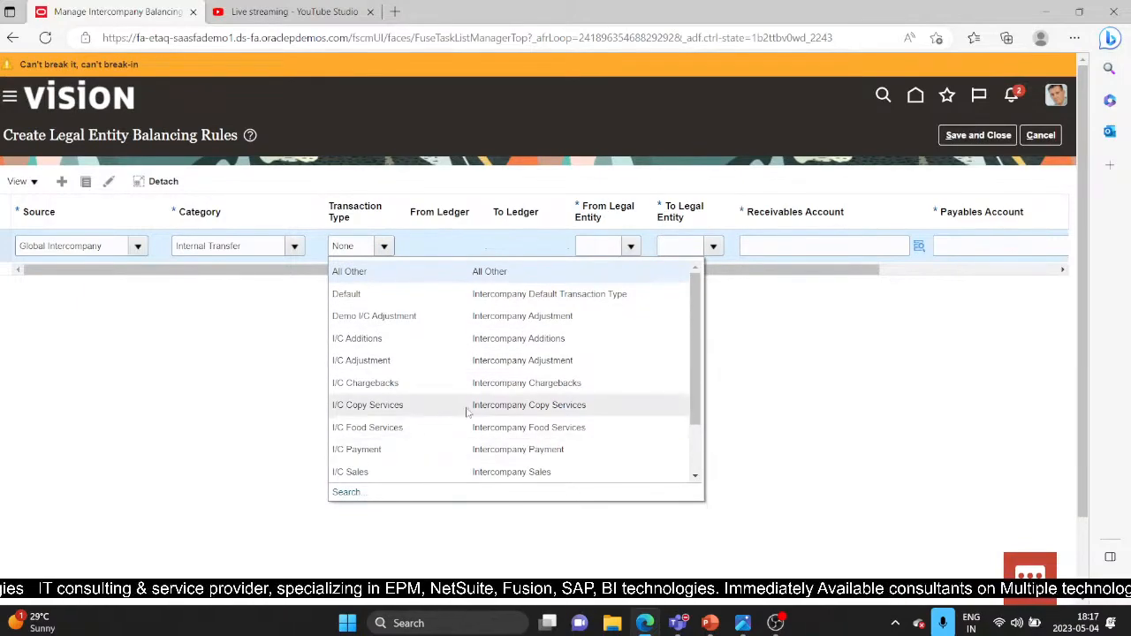
pyautogui.click(402, 474)
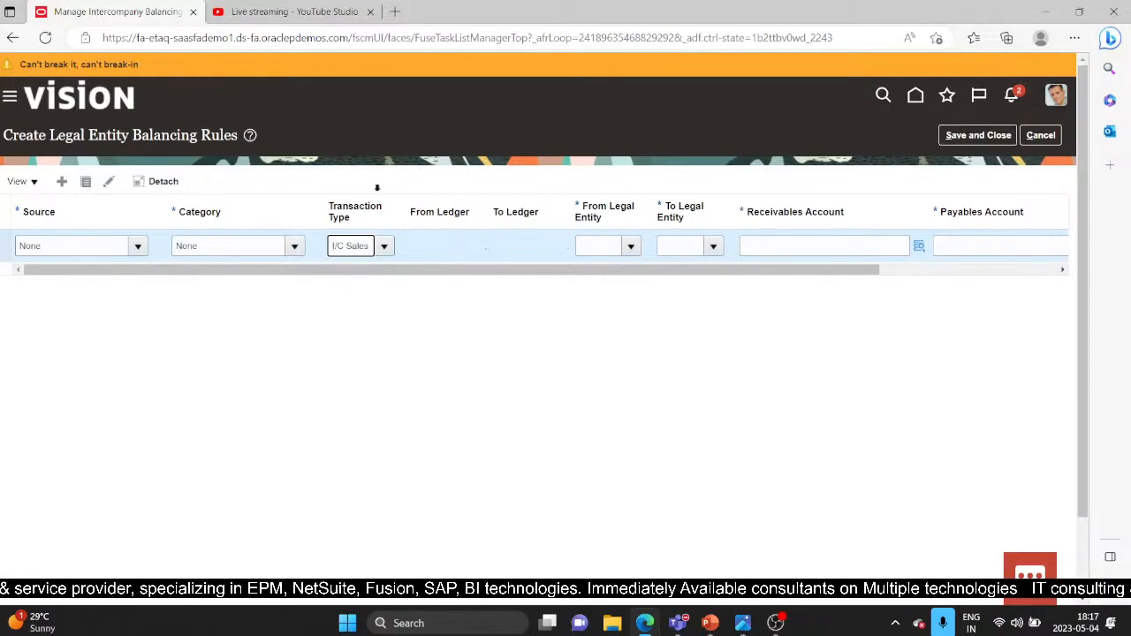
pyautogui.click(632, 246)
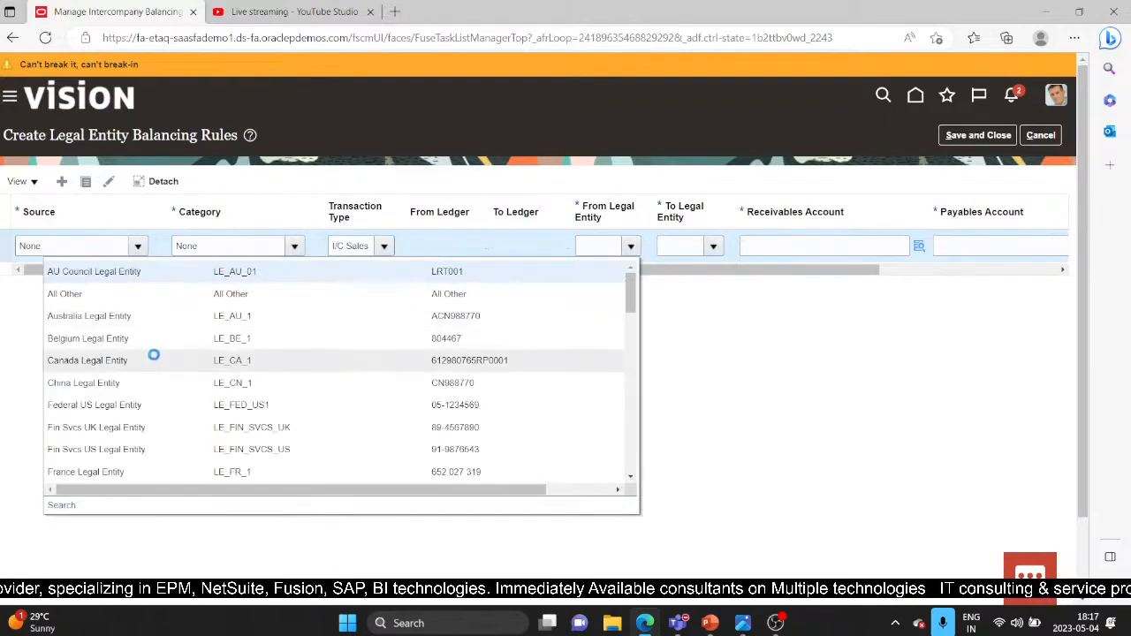
pyautogui.scroll(-5, 265, 382)
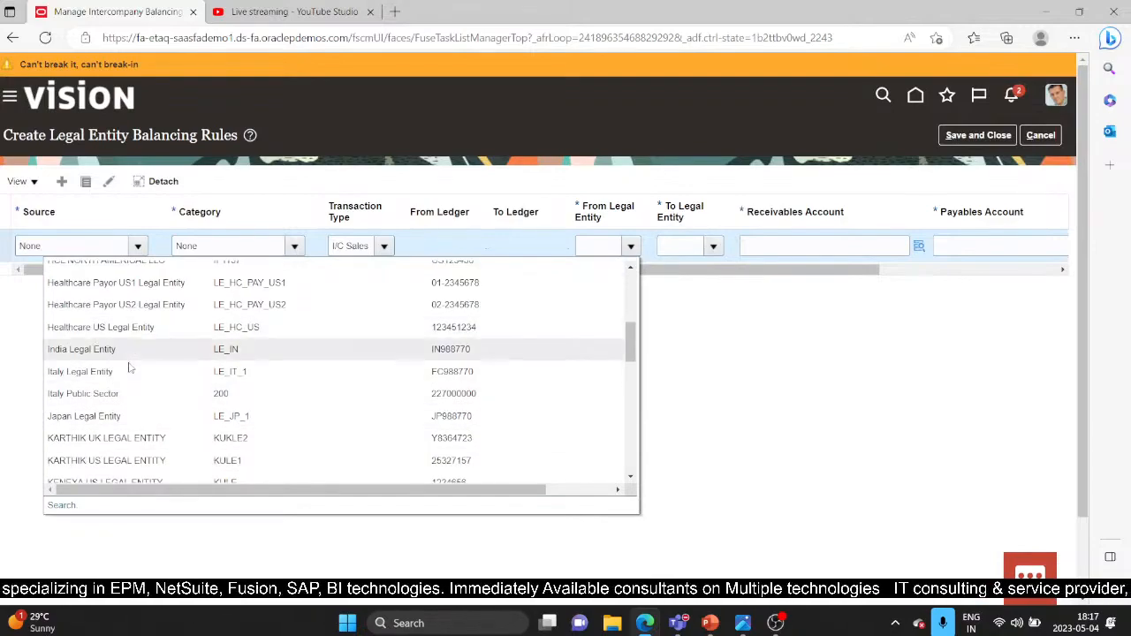
pyautogui.click(131, 350)
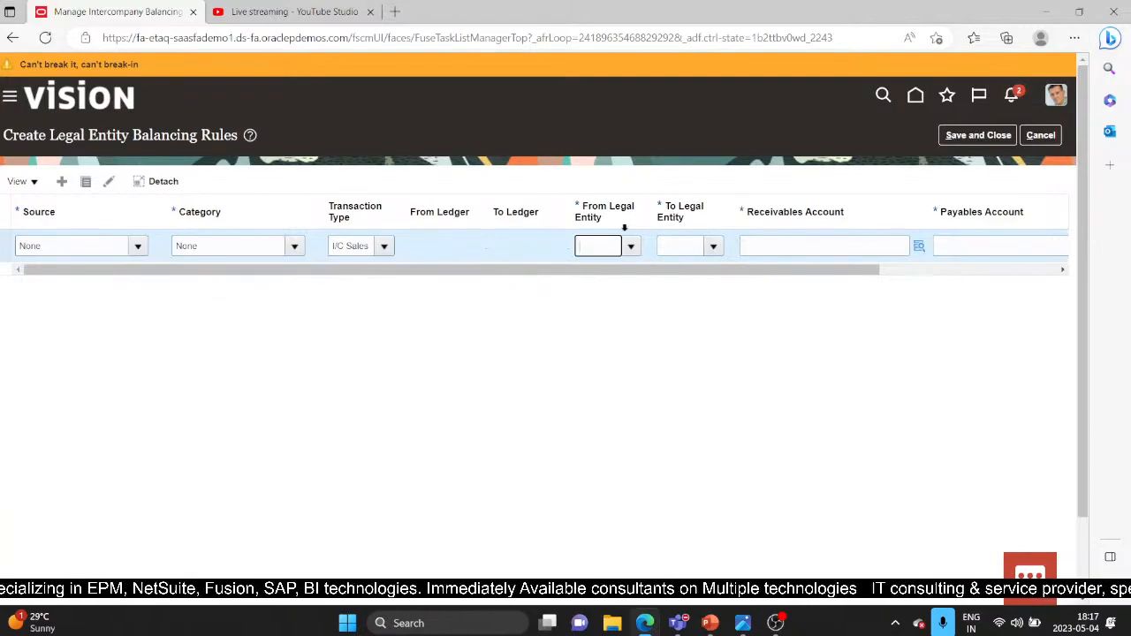
# Set the rule's To Legal Entity to US1 Legal Entity and its To Ledger to US Primary Ledger
pyautogui.click(714, 245)
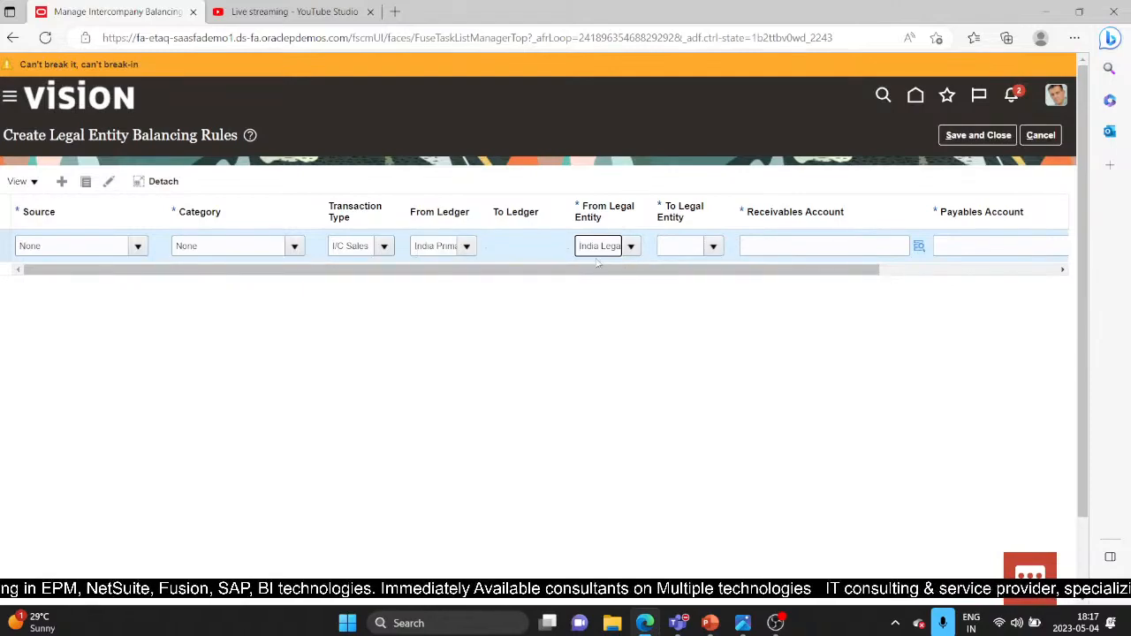
pyautogui.click(713, 247)
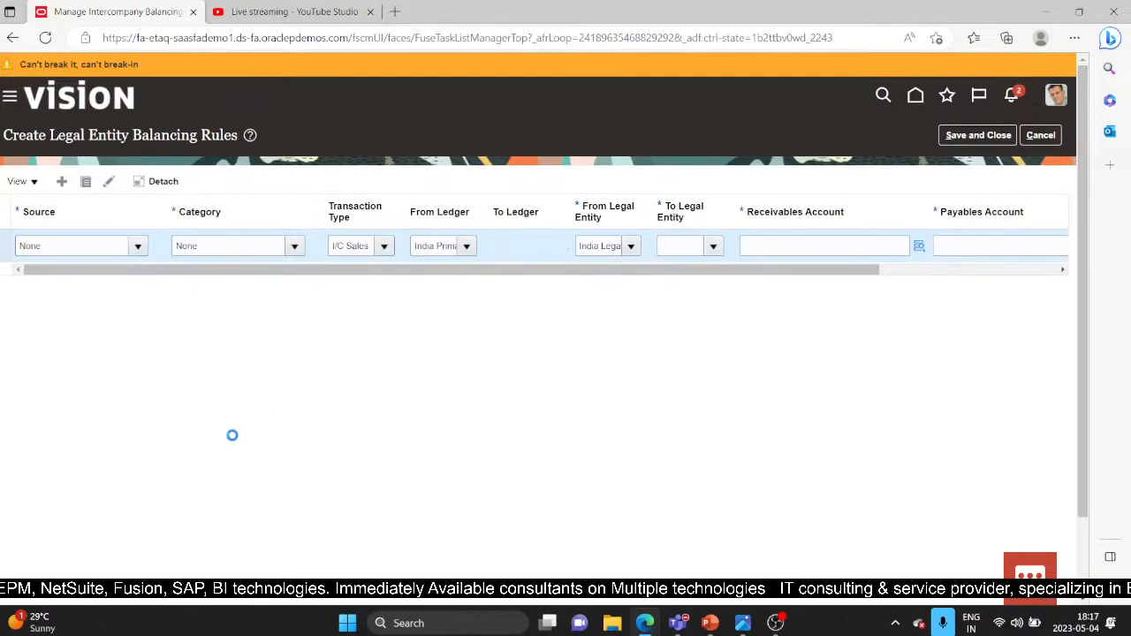
pyautogui.scroll(-3, 234, 442)
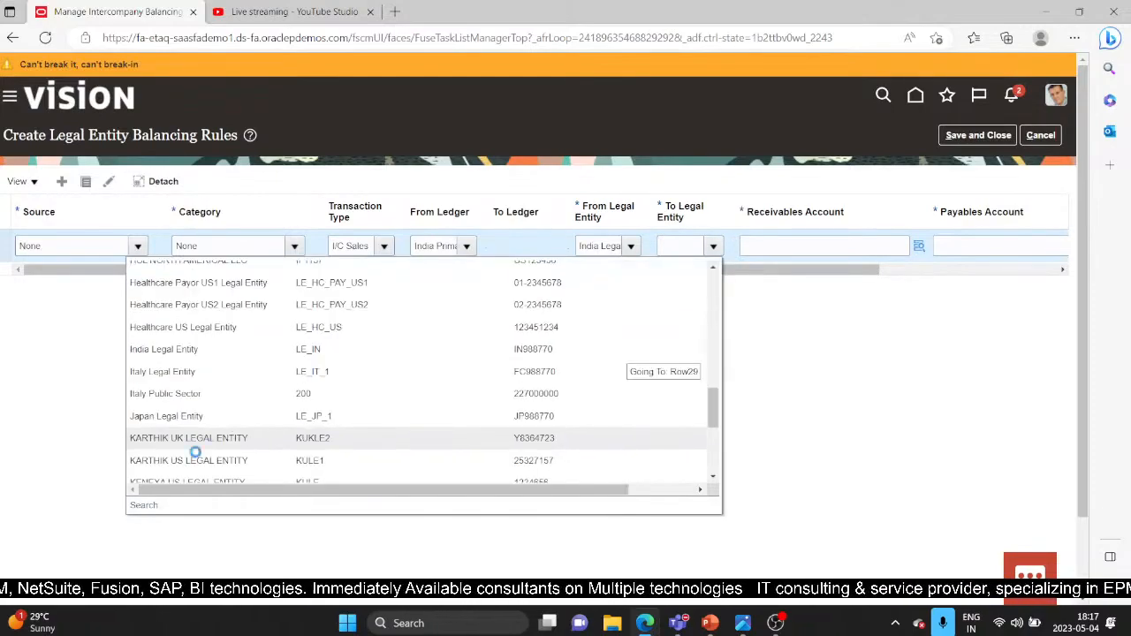
pyautogui.click(180, 446)
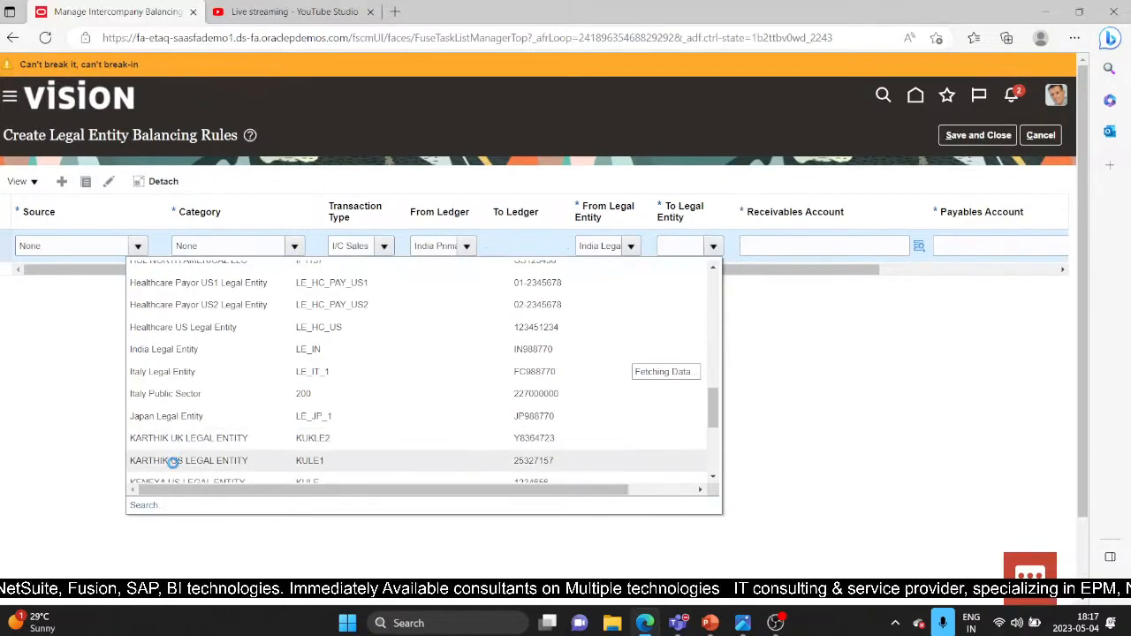
pyautogui.scroll(-5, 256, 445)
pyautogui.scroll(-3, 256, 445)
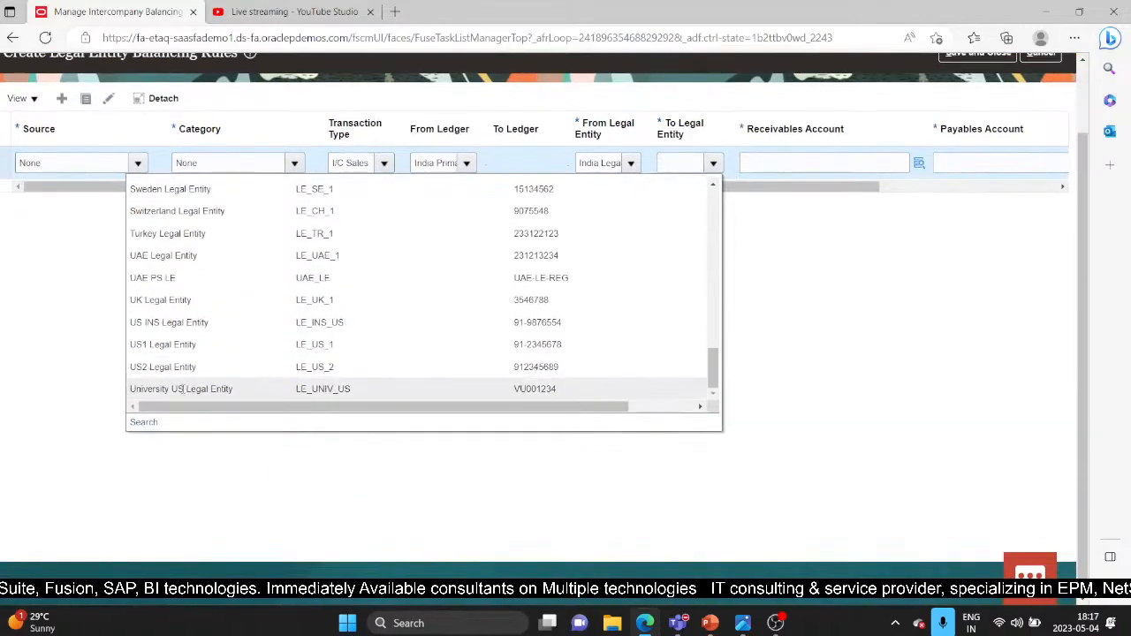
pyautogui.click(173, 354)
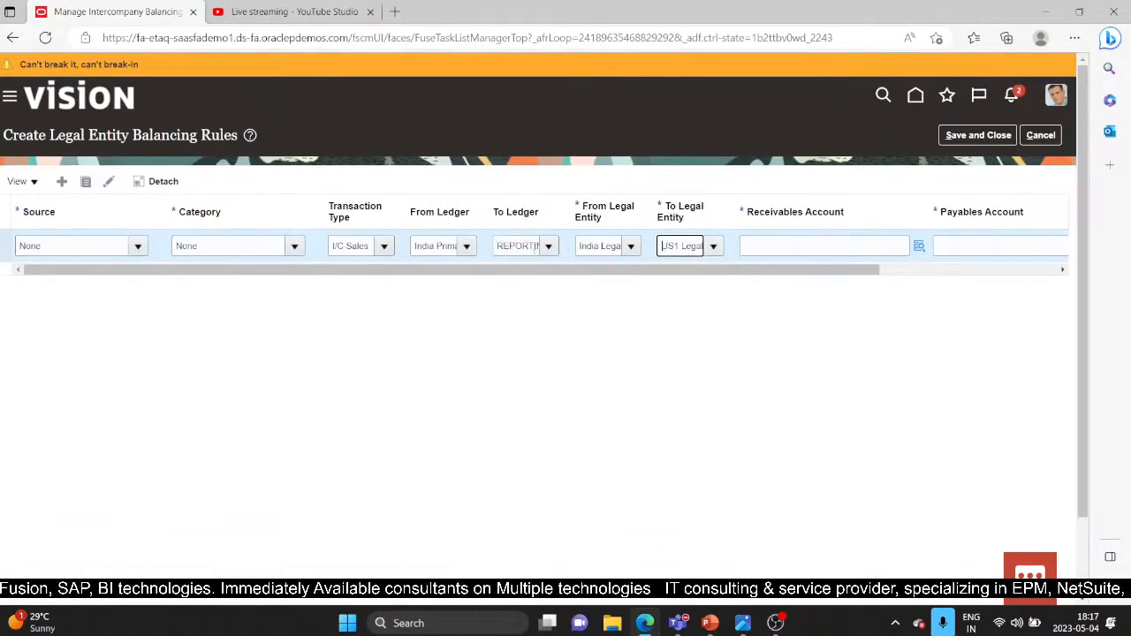
pyautogui.click(549, 247)
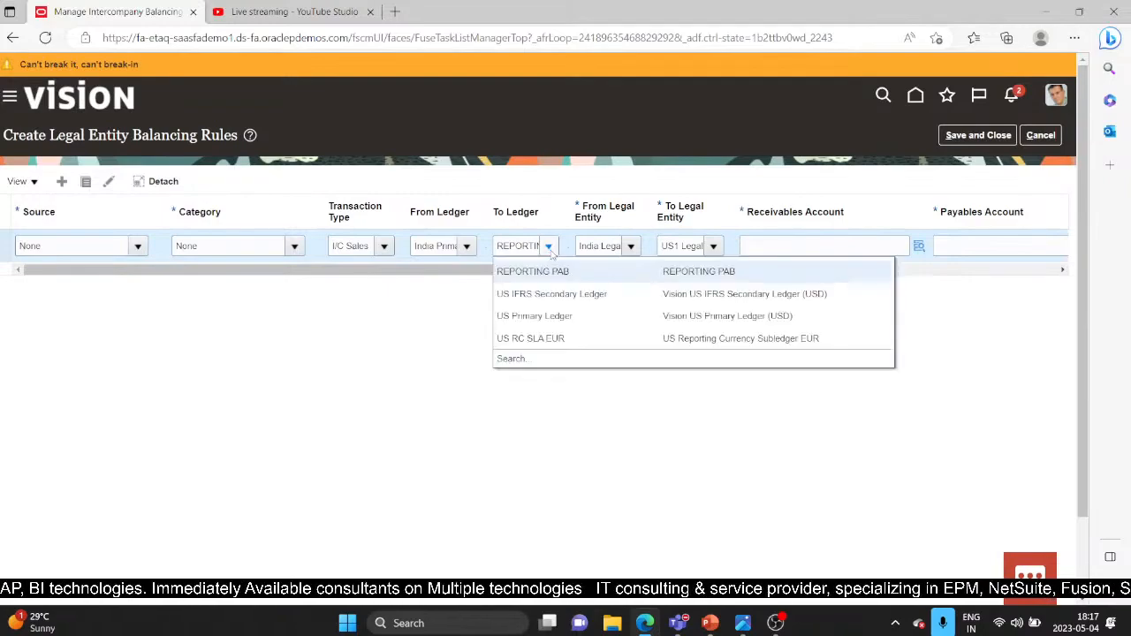
pyautogui.click(540, 316)
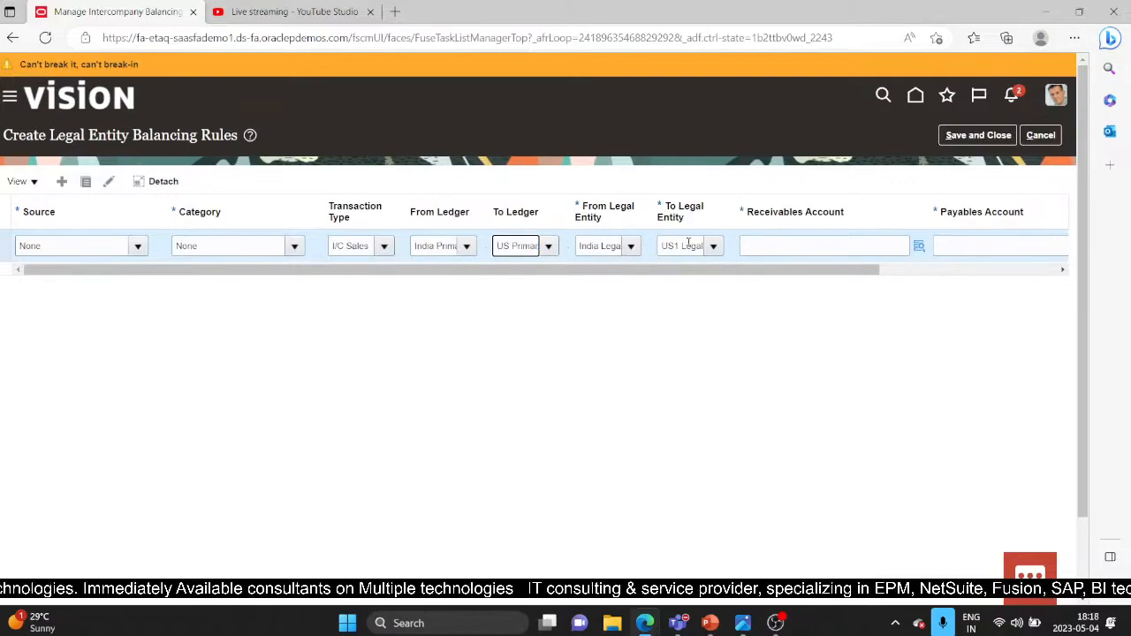
# Set the rule's Receivables Account by choosing account 18100 I/C Receivable, keeping the other default segments
pyautogui.moveTo(852, 275); pyautogui.dragTo(1052, 272)
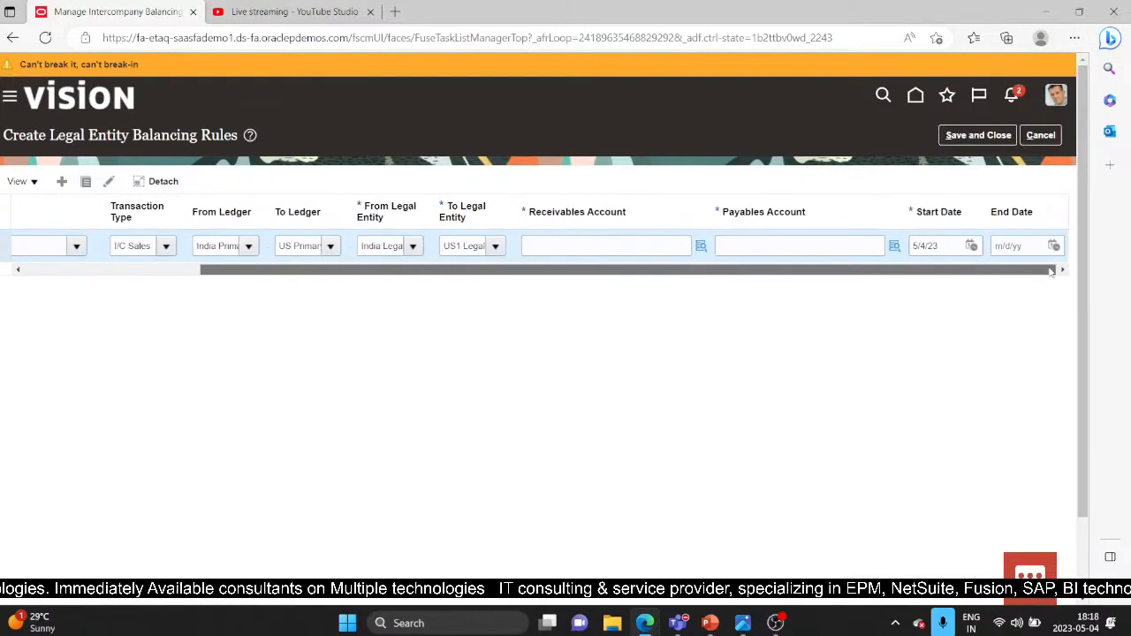
pyautogui.click(700, 248)
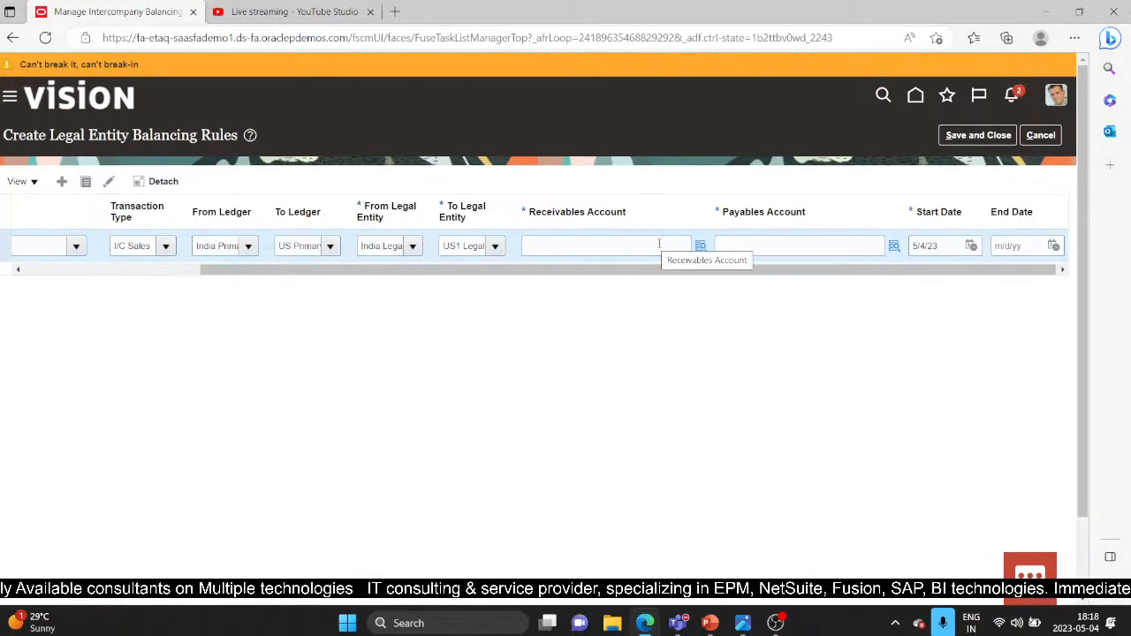
pyautogui.click(671, 245)
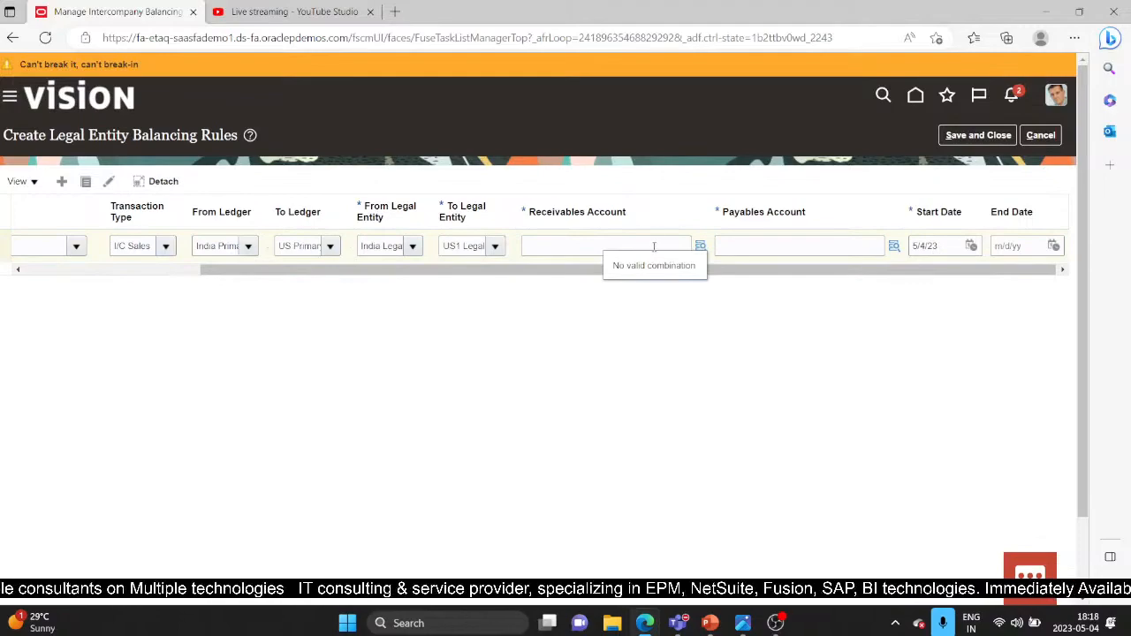
pyautogui.click(702, 248)
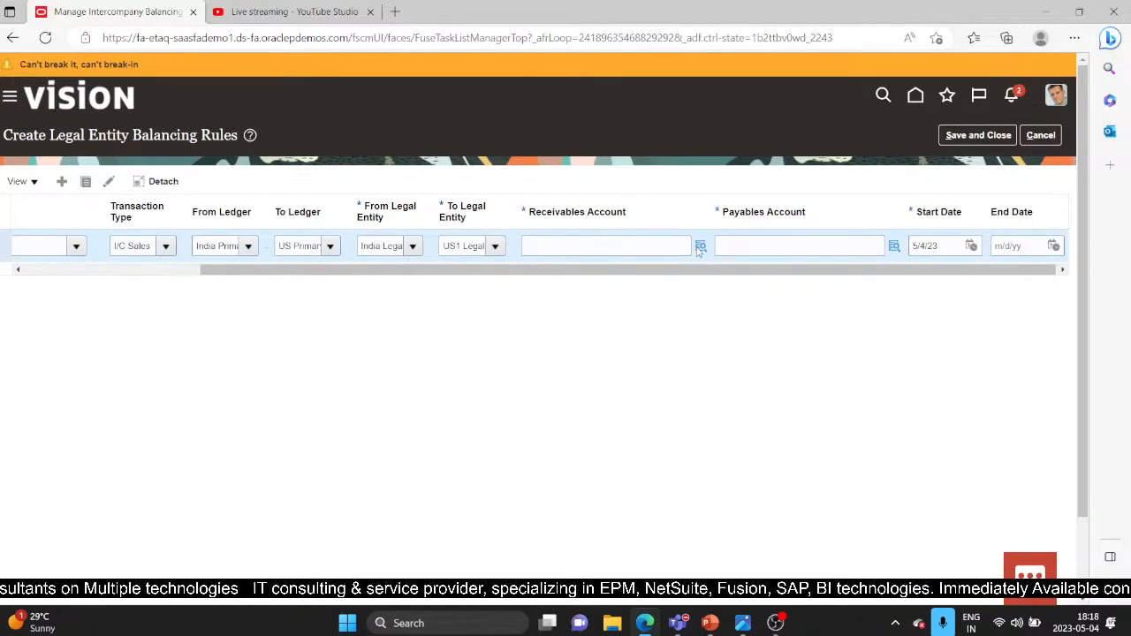
pyautogui.click(701, 247)
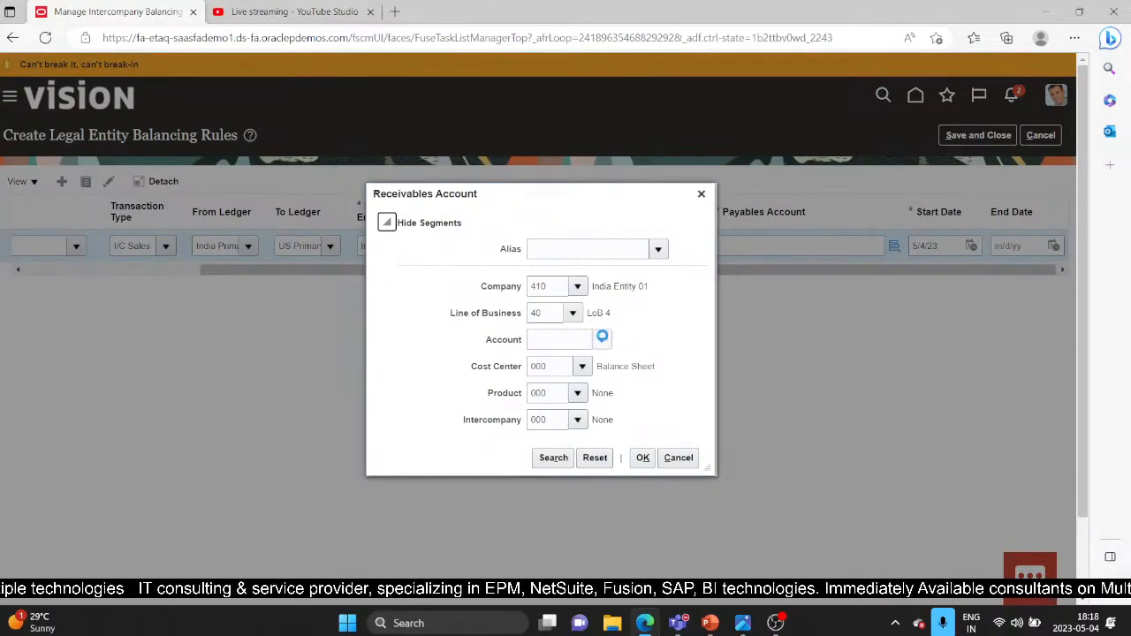
pyautogui.click(604, 341)
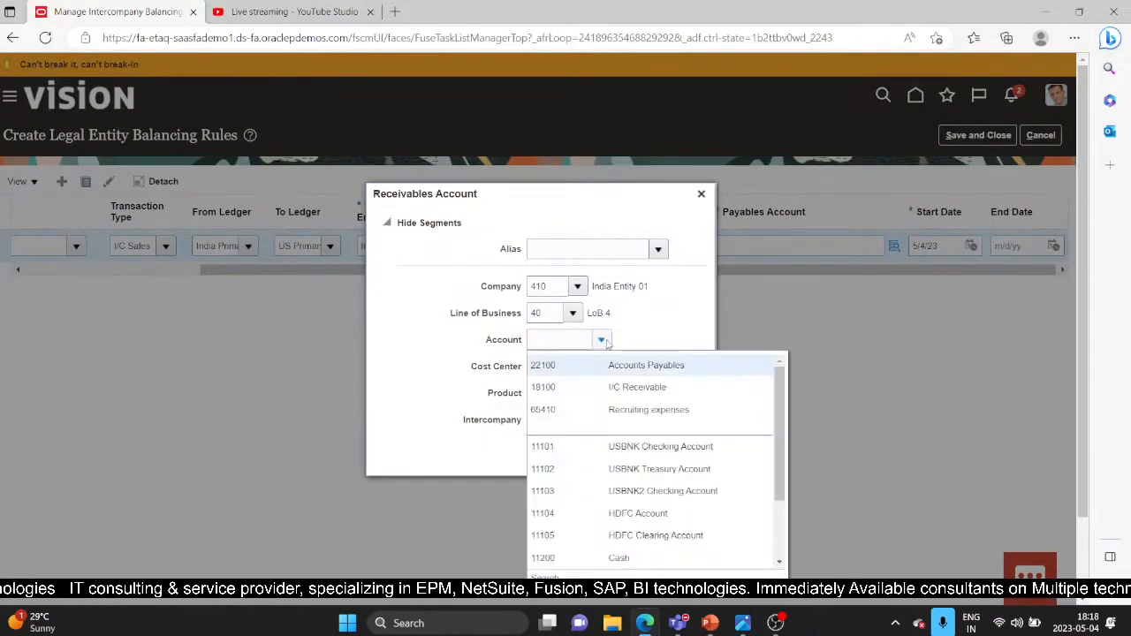
pyautogui.click(593, 394)
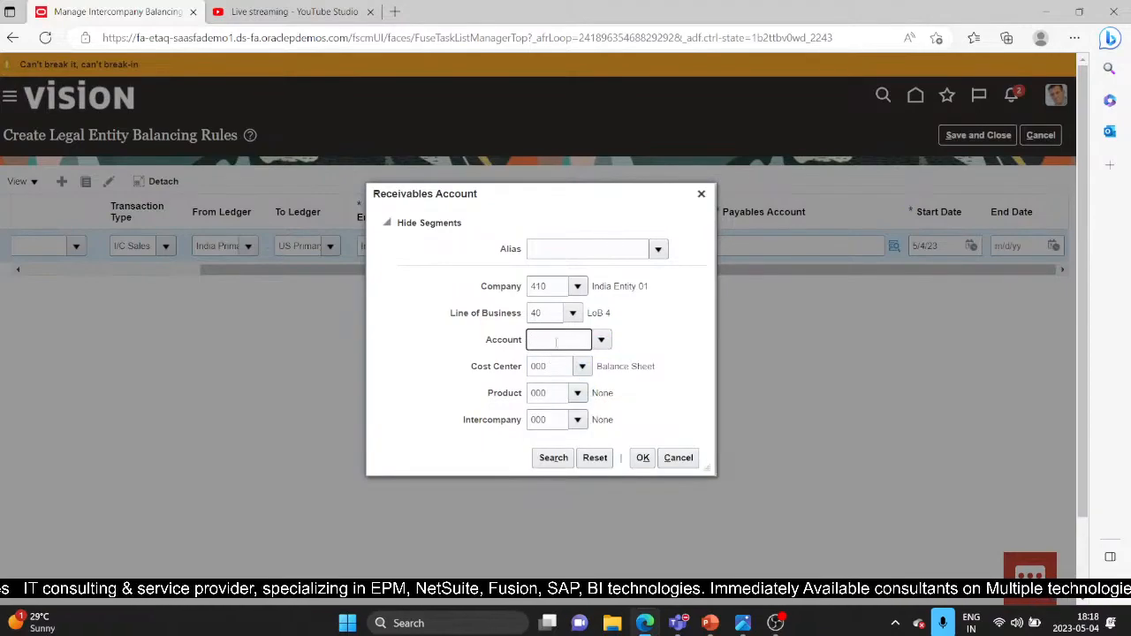
pyautogui.click(643, 458)
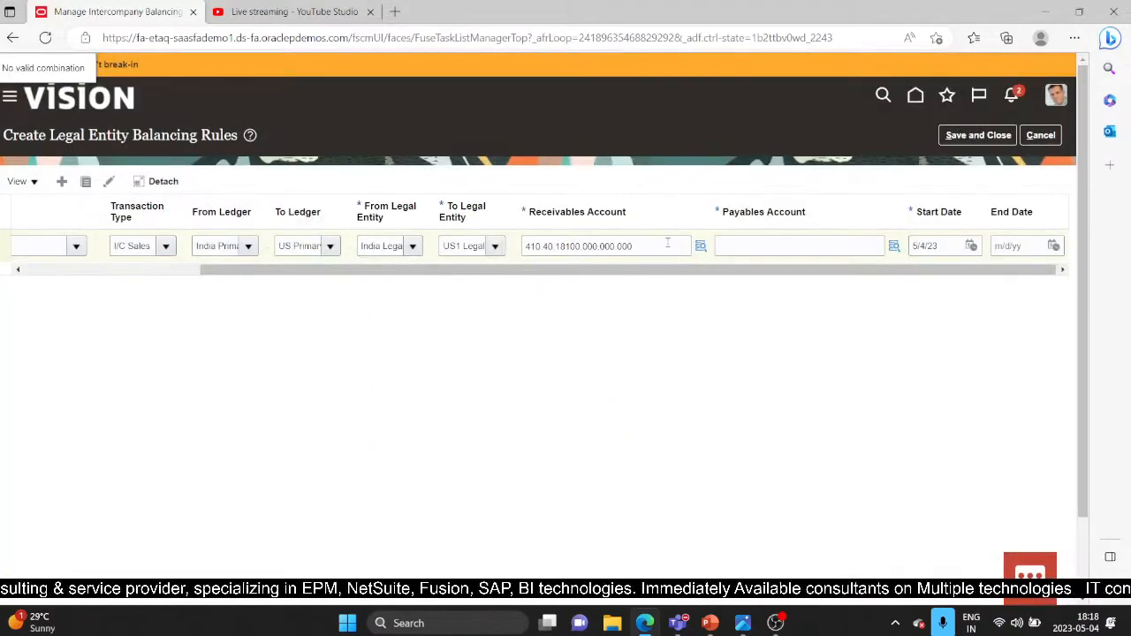
# Set the rule's Payables Account using account 22100 Accounts Payables with the other default segments, and save and close the rule
pyautogui.click(894, 246)
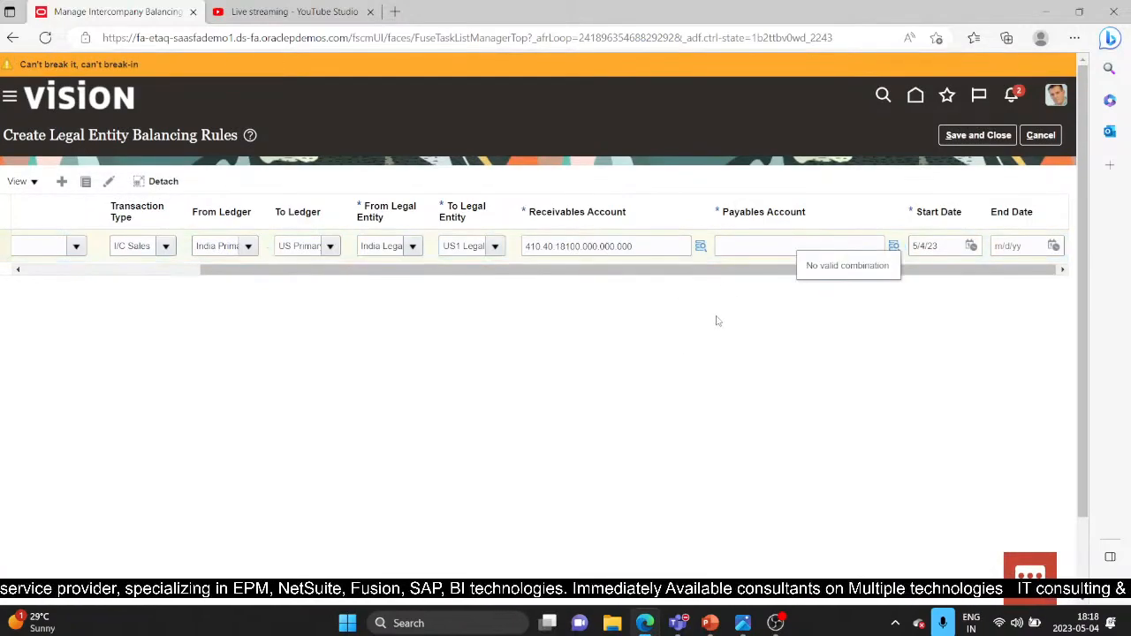
pyautogui.click(894, 247)
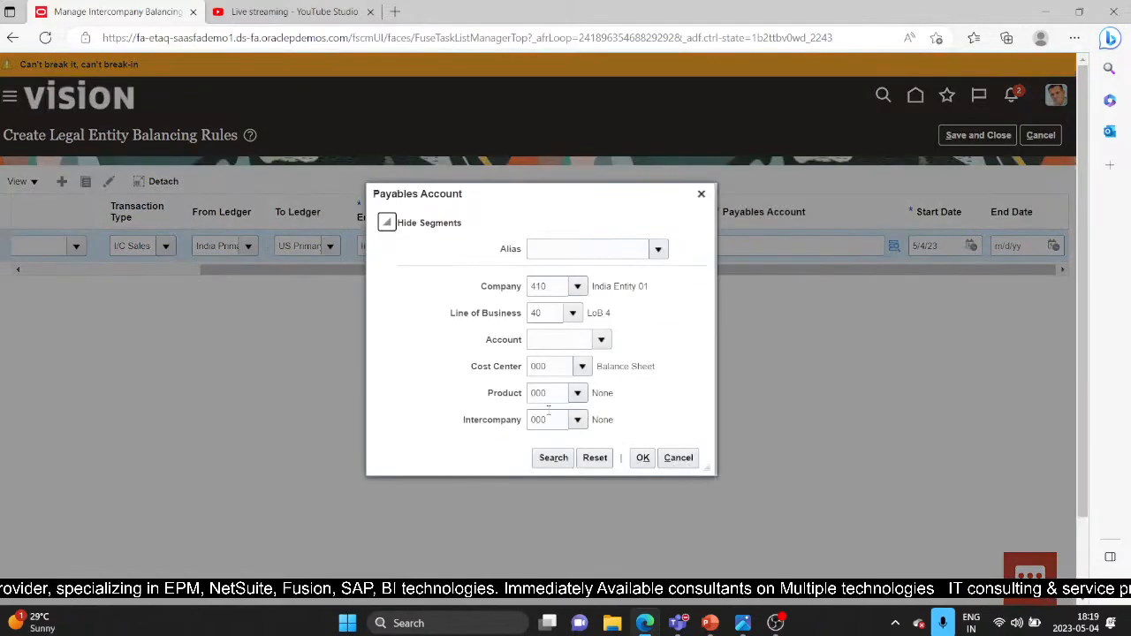
pyautogui.click(561, 339)
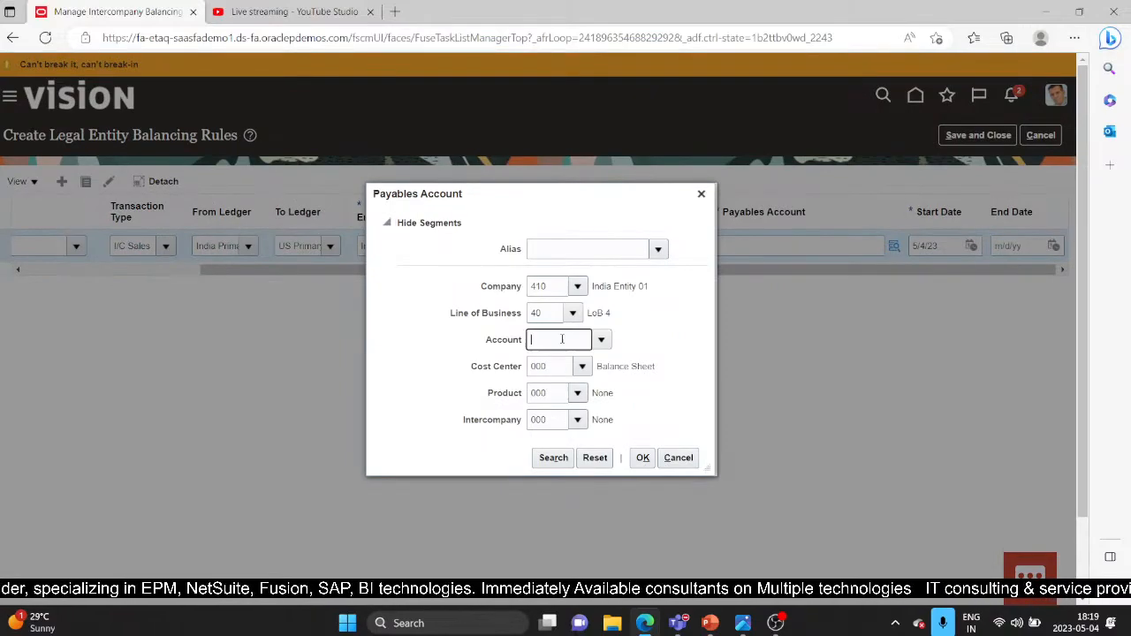
pyautogui.click(602, 341)
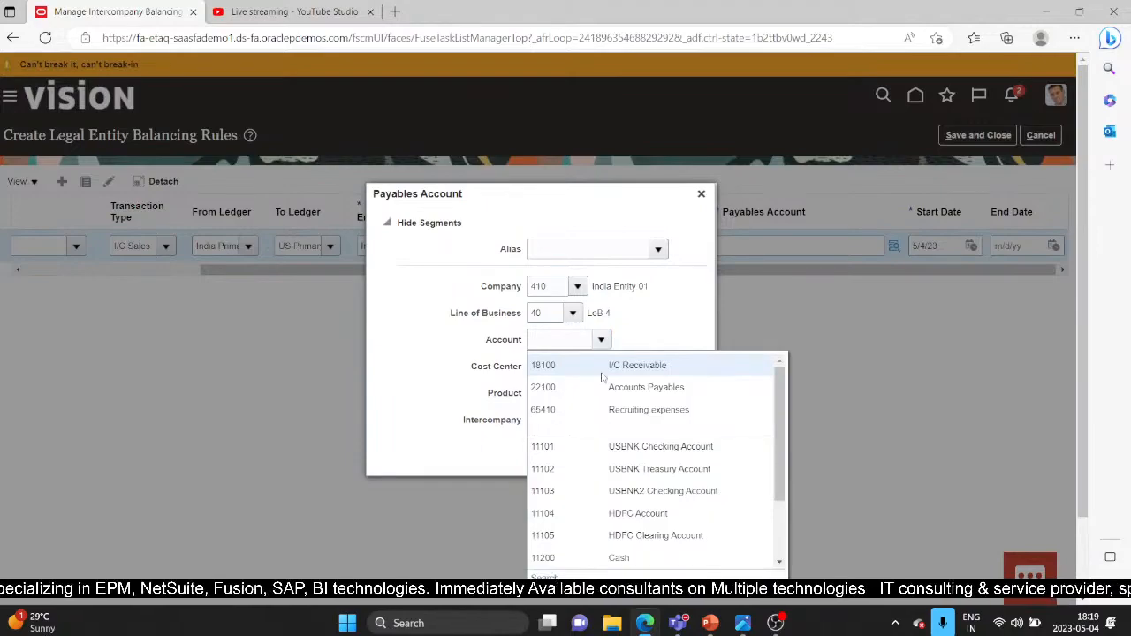
pyautogui.click(602, 393)
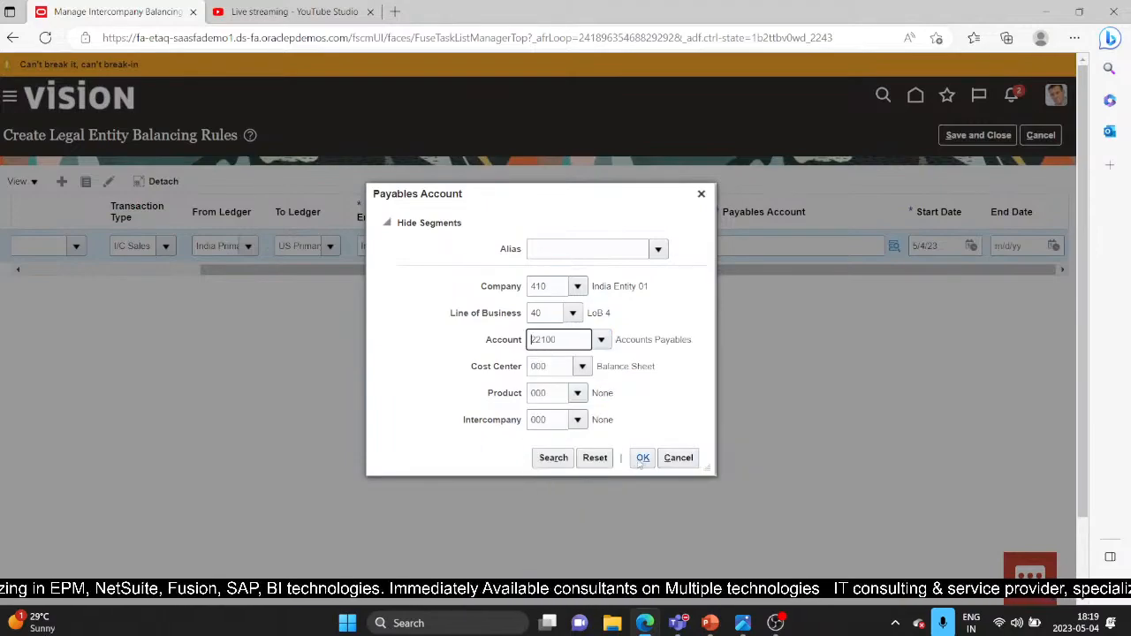
pyautogui.click(643, 457)
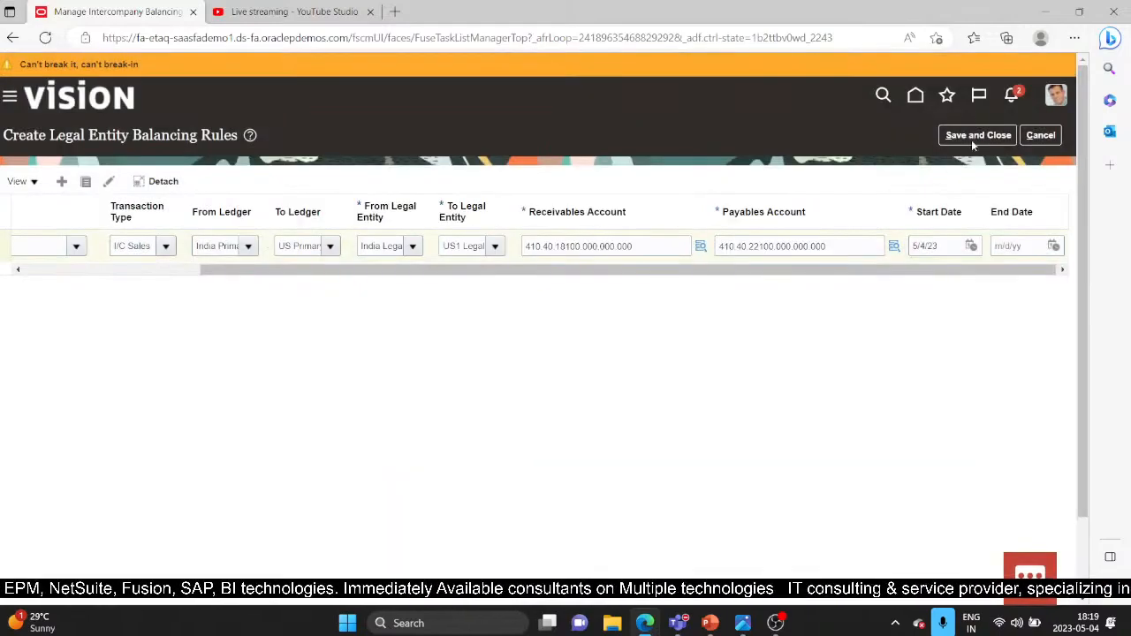
pyautogui.click(976, 138)
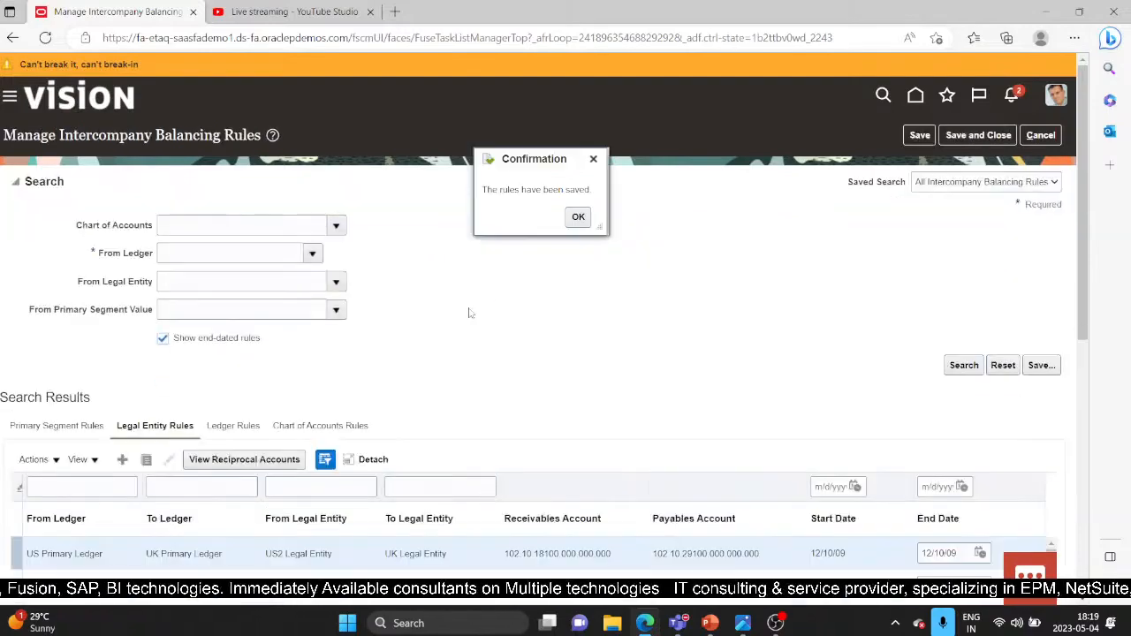
pyautogui.click(578, 217)
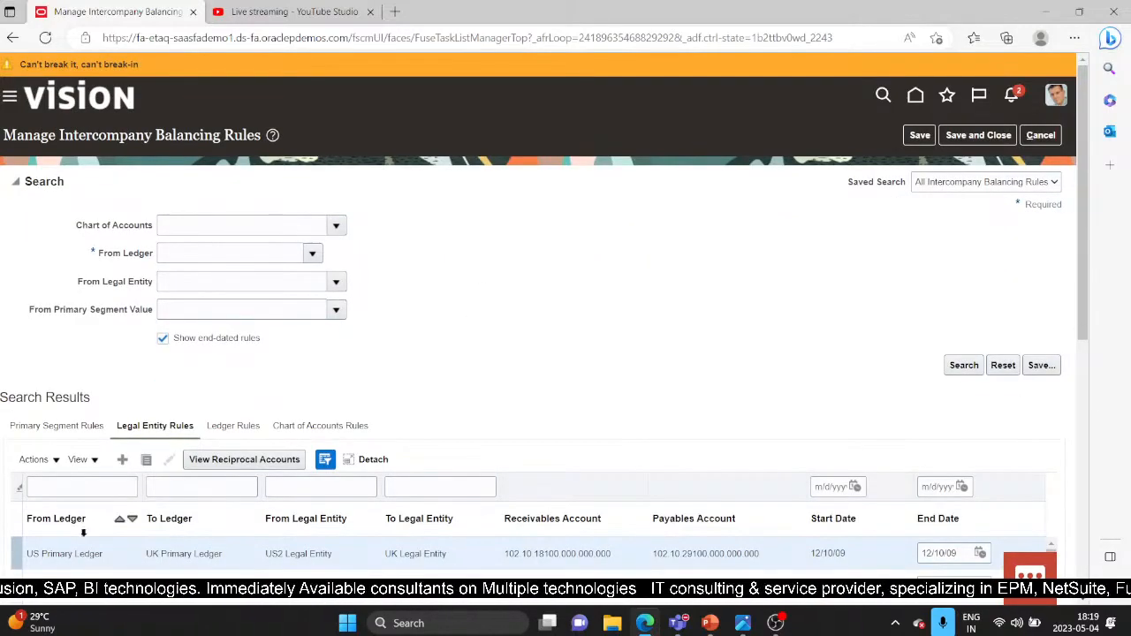
# Examine the listed legal entity balancing rules, including their ledgers, legal entities, accounts and end dates, and bring up the ledger rules
pyautogui.scroll(-1, 120, 519)
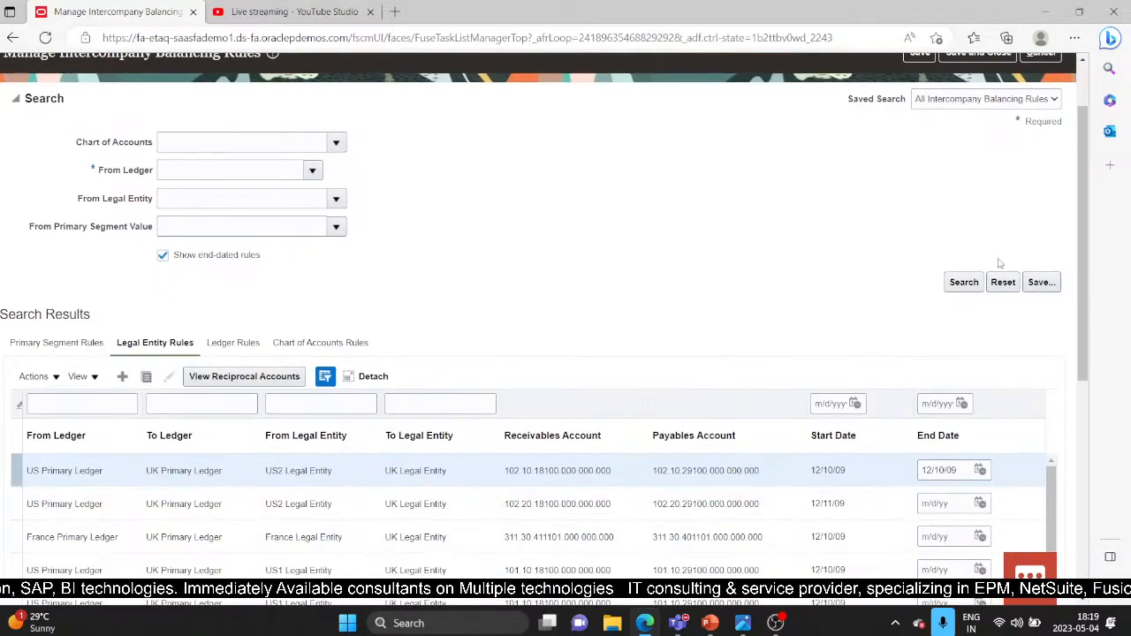
pyautogui.scroll(-1, 1087, 254)
pyautogui.moveTo(1087, 254); pyautogui.dragTo(1085, 409)
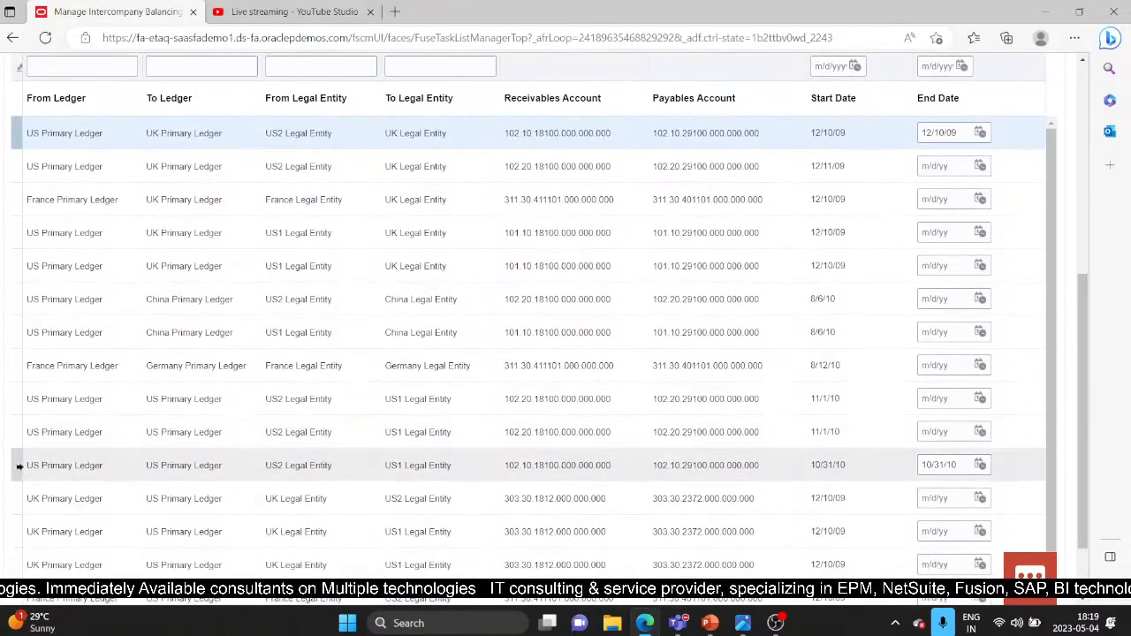
pyautogui.click(23, 466)
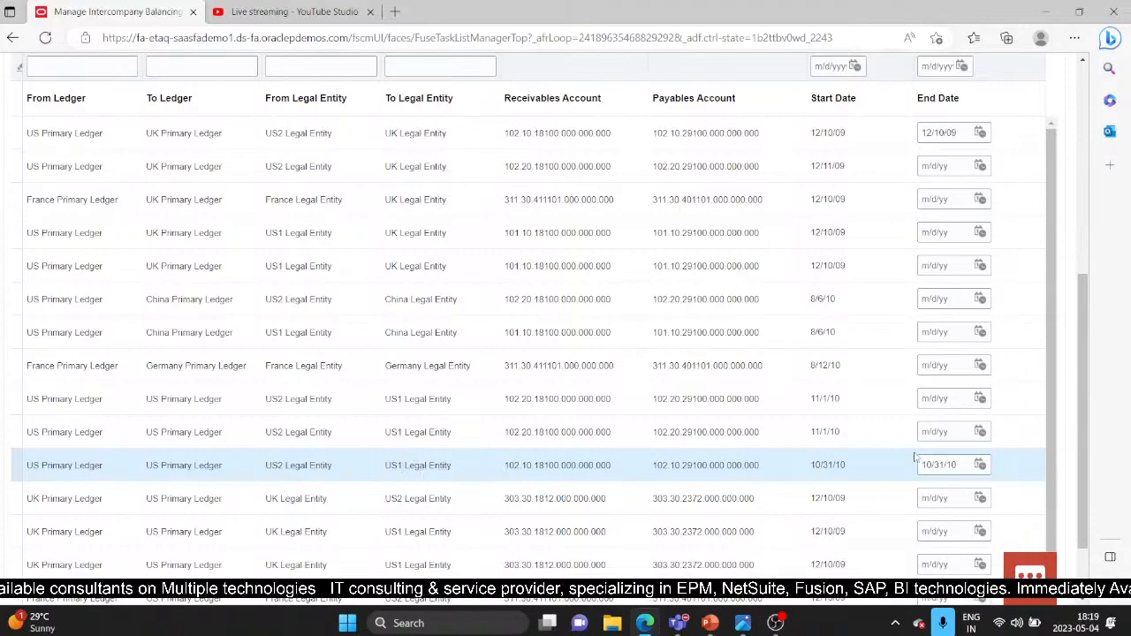
pyautogui.click(14, 434)
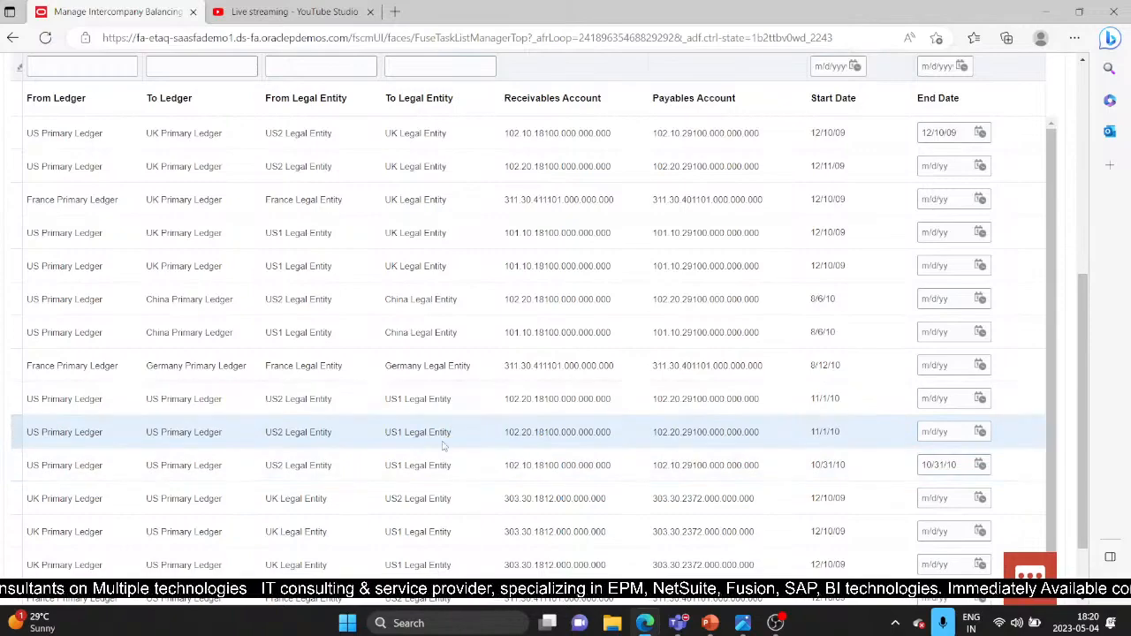
pyautogui.scroll(2, 444, 448)
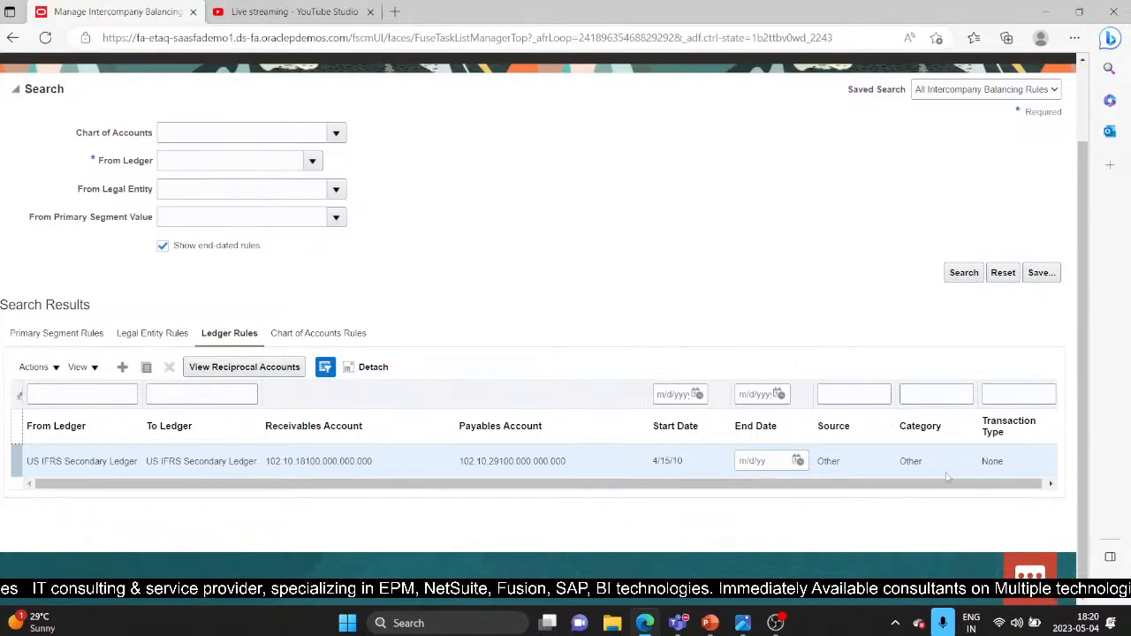
# Show the chart of accounts balancing rules and review their accounts, sources, categories and transaction types
pyautogui.click(311, 336)
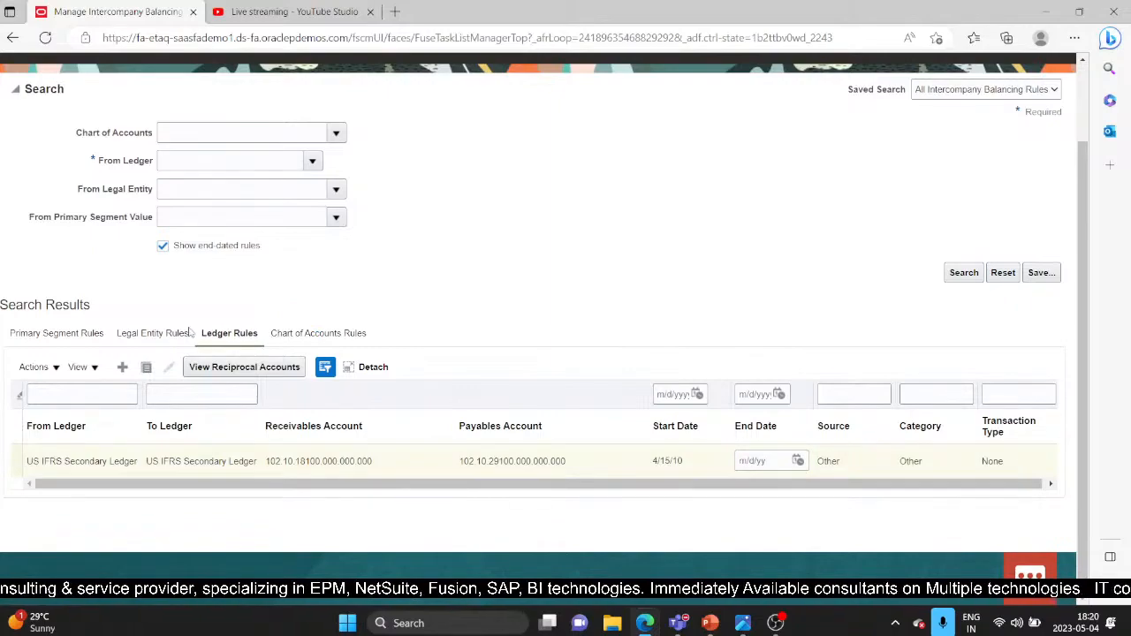
pyautogui.click(323, 334)
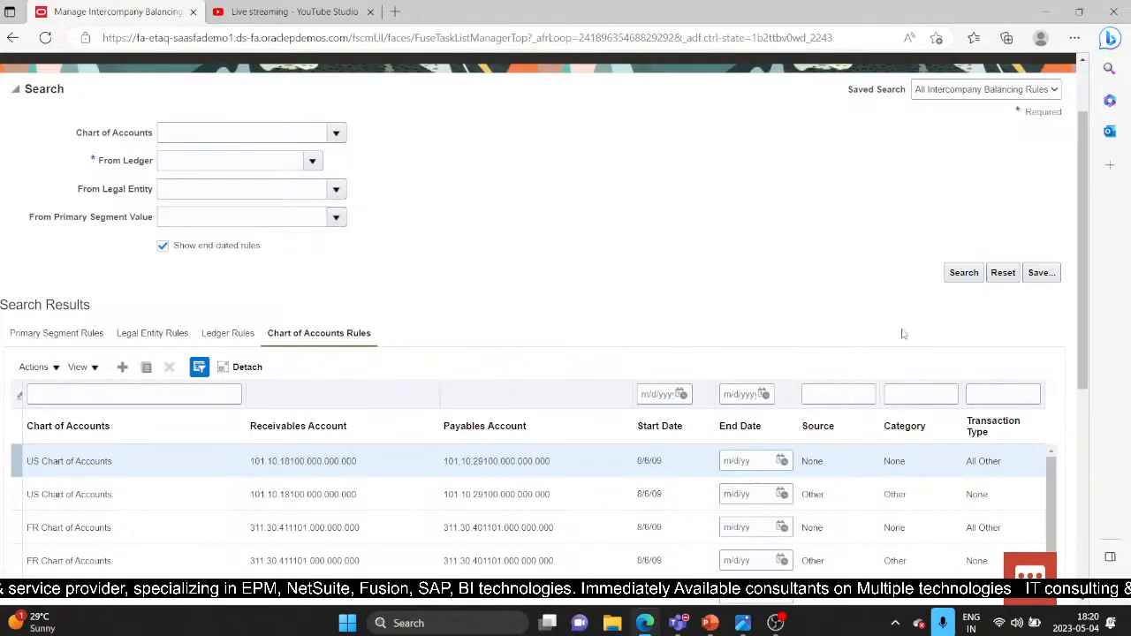
pyautogui.moveTo(1088, 318); pyautogui.dragTo(1099, 387)
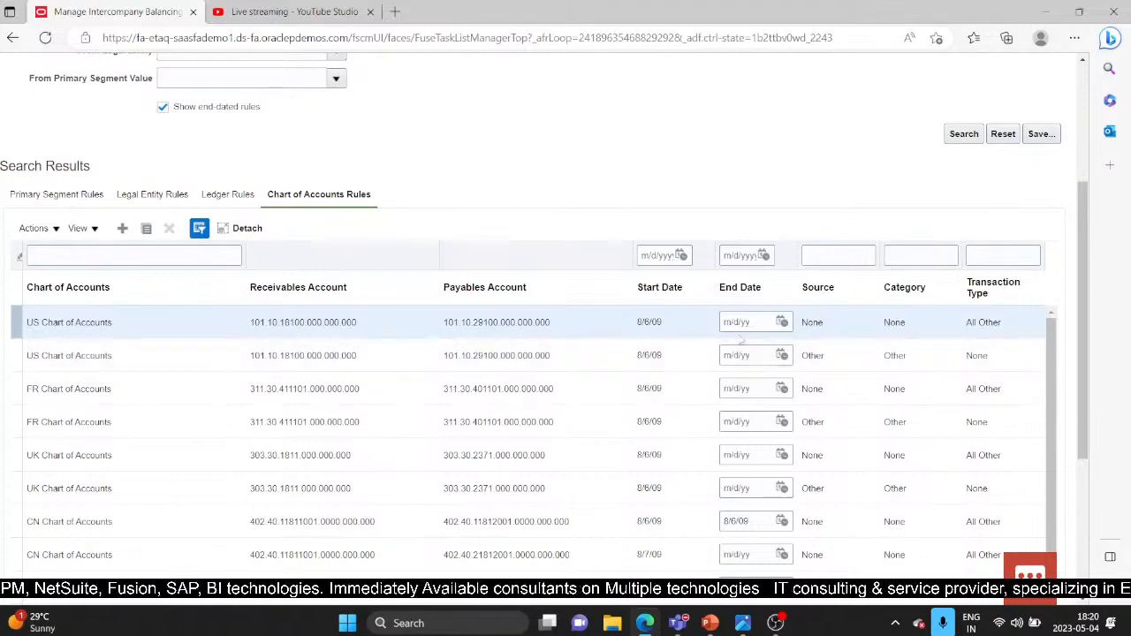
pyautogui.click(121, 229)
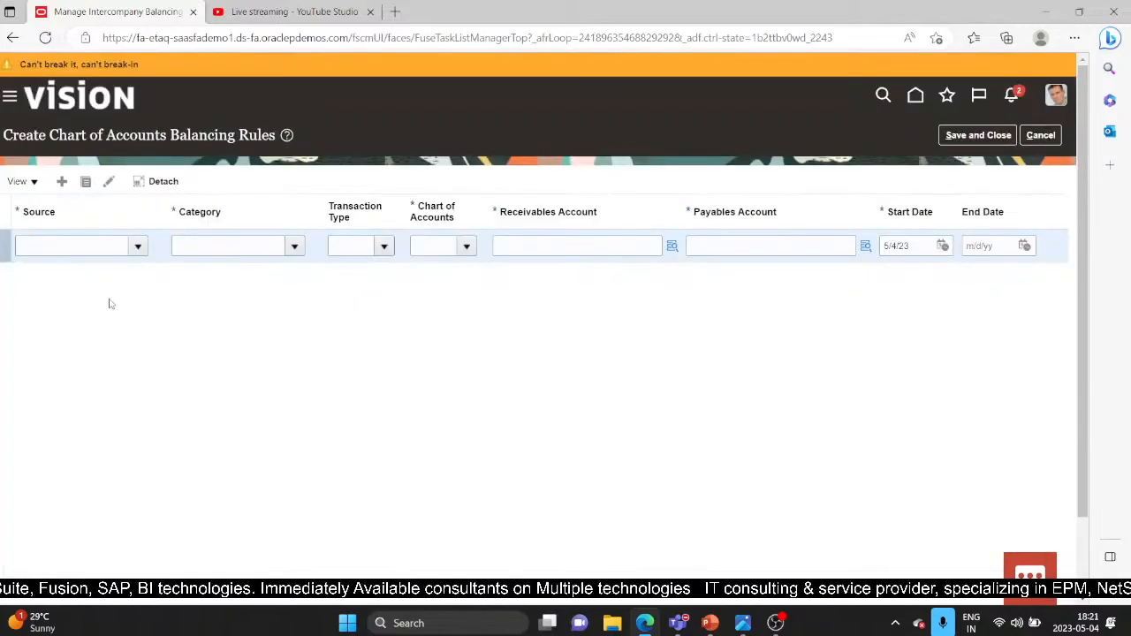
pyautogui.click(138, 245)
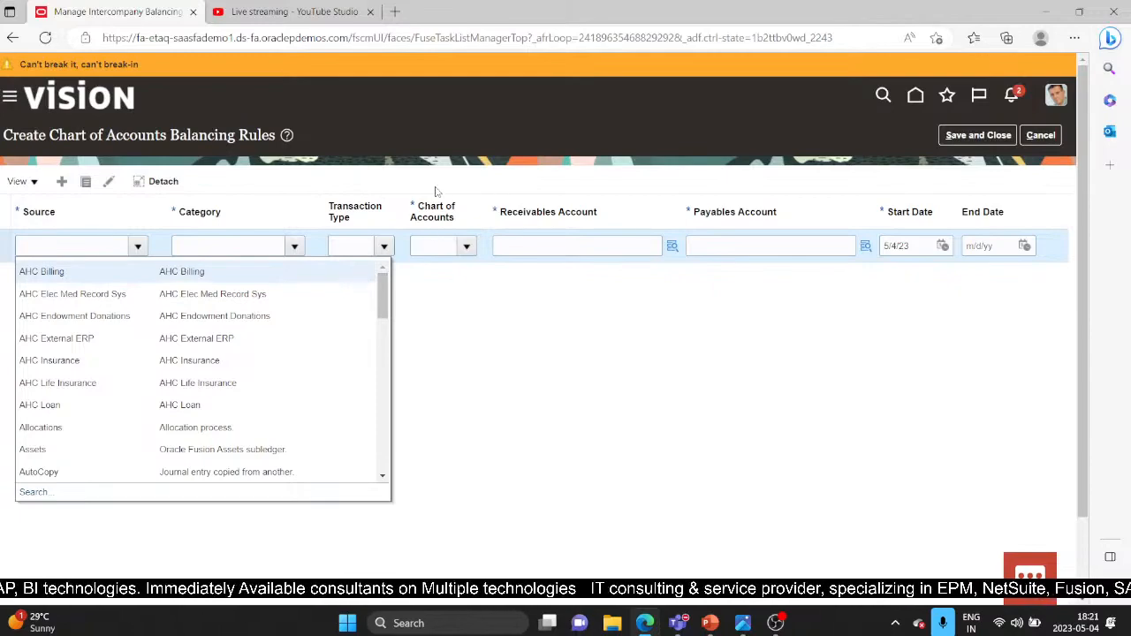
pyautogui.click(533, 366)
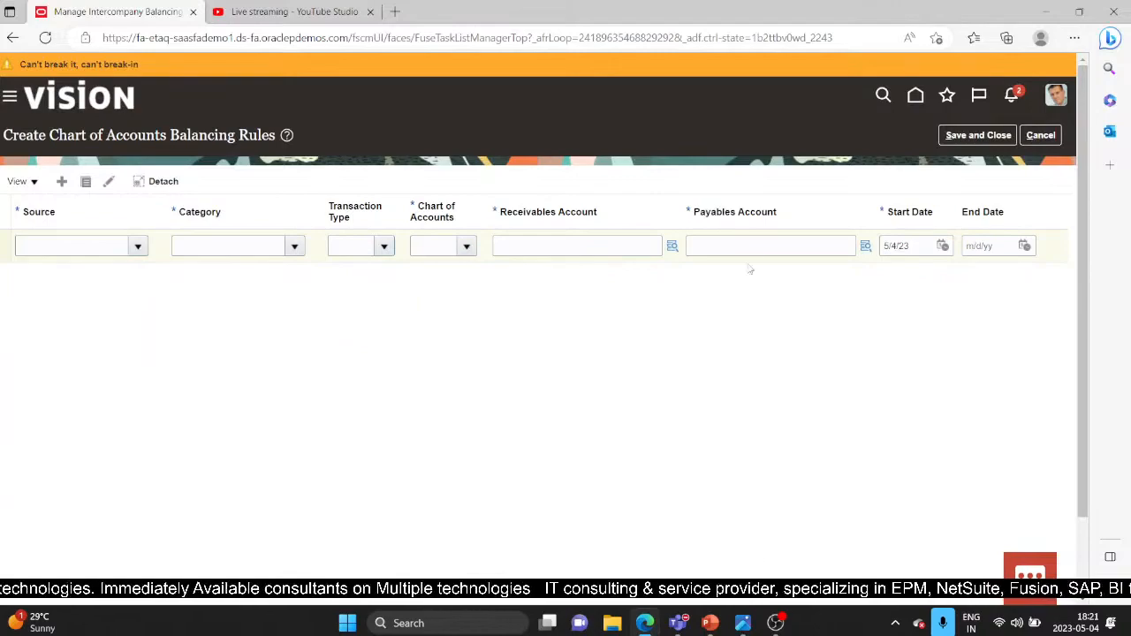
pyautogui.click(1050, 135)
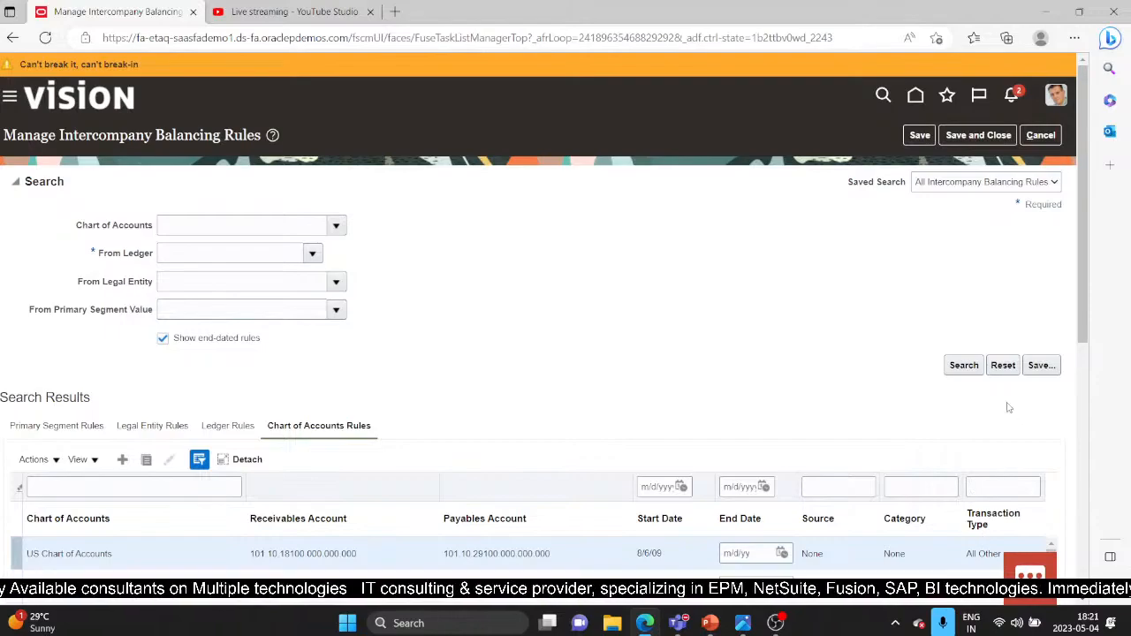
# Close the intercompany balancing rules page and limit the Intercompany setup task list to Required Tasks
pyautogui.moveTo(1083, 324); pyautogui.dragTo(1108, 421)
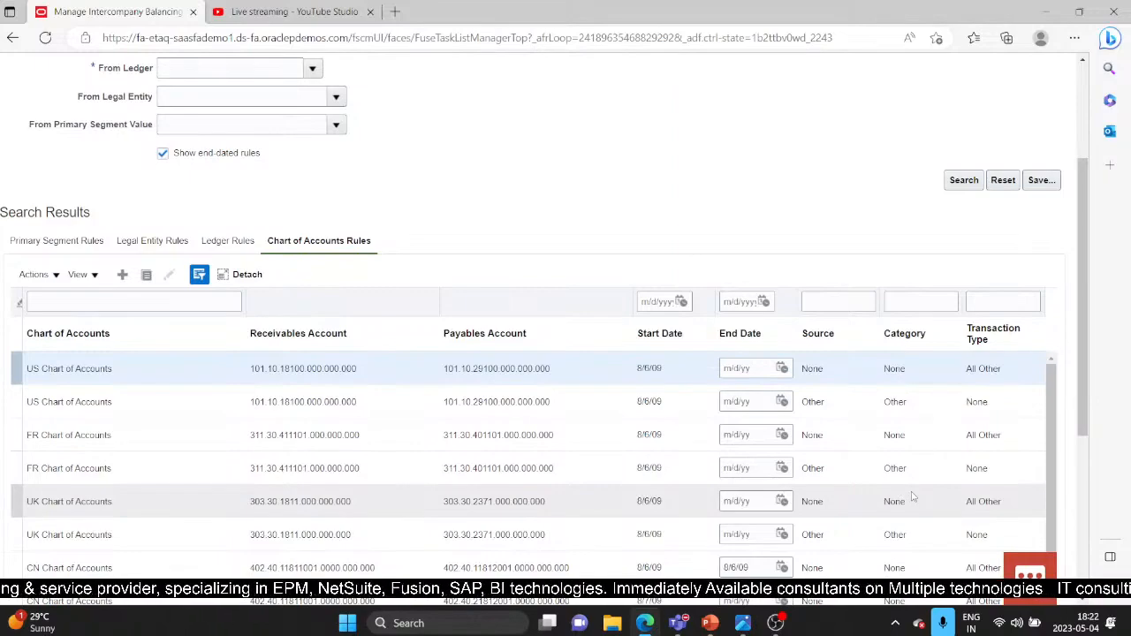
pyautogui.scroll(3, 913, 498)
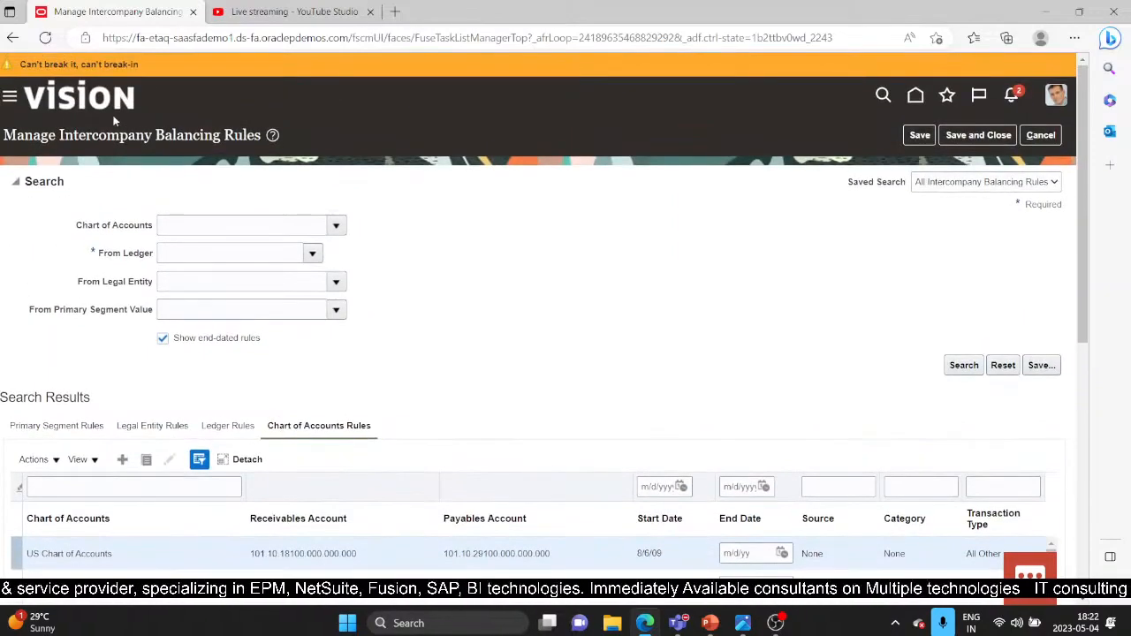
pyautogui.click(1013, 135)
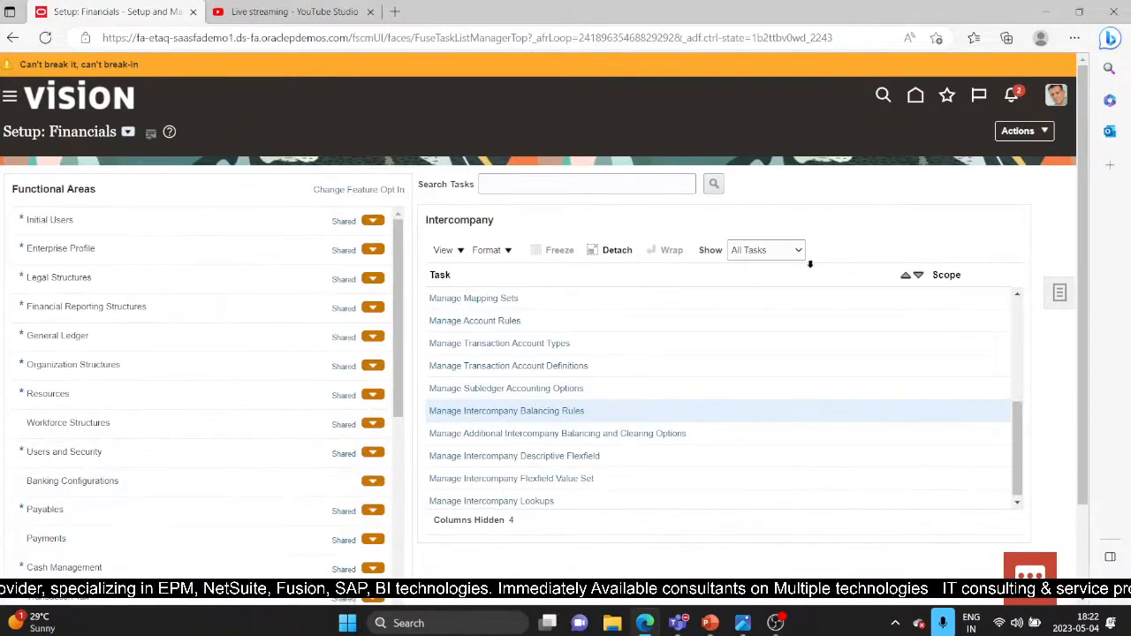
pyautogui.click(798, 251)
pyautogui.click(768, 280)
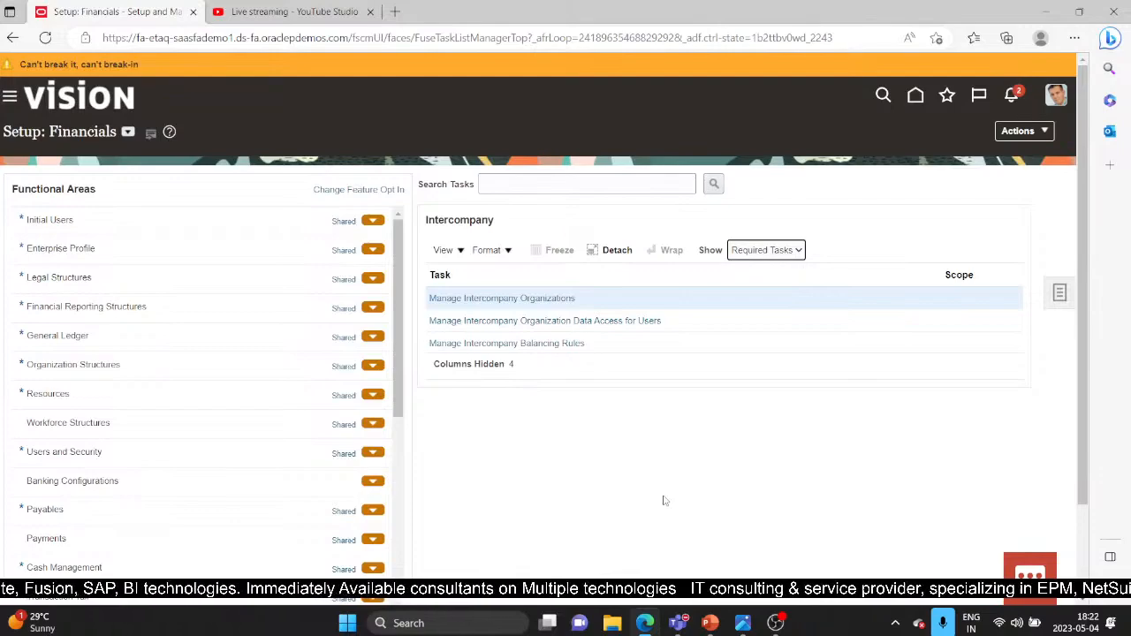
# Switch to the PowerPoint presentation and show the slide on Additional Intercompany Balancing and Clearing Options
pyautogui.click(710, 623)
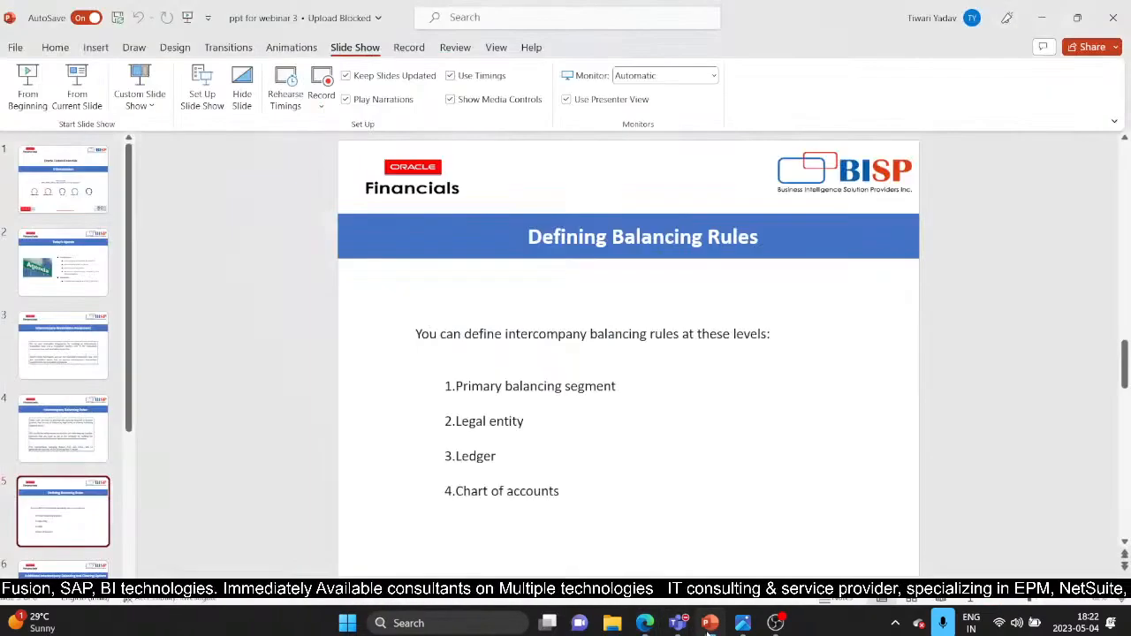
pyautogui.scroll(-1, 69, 510)
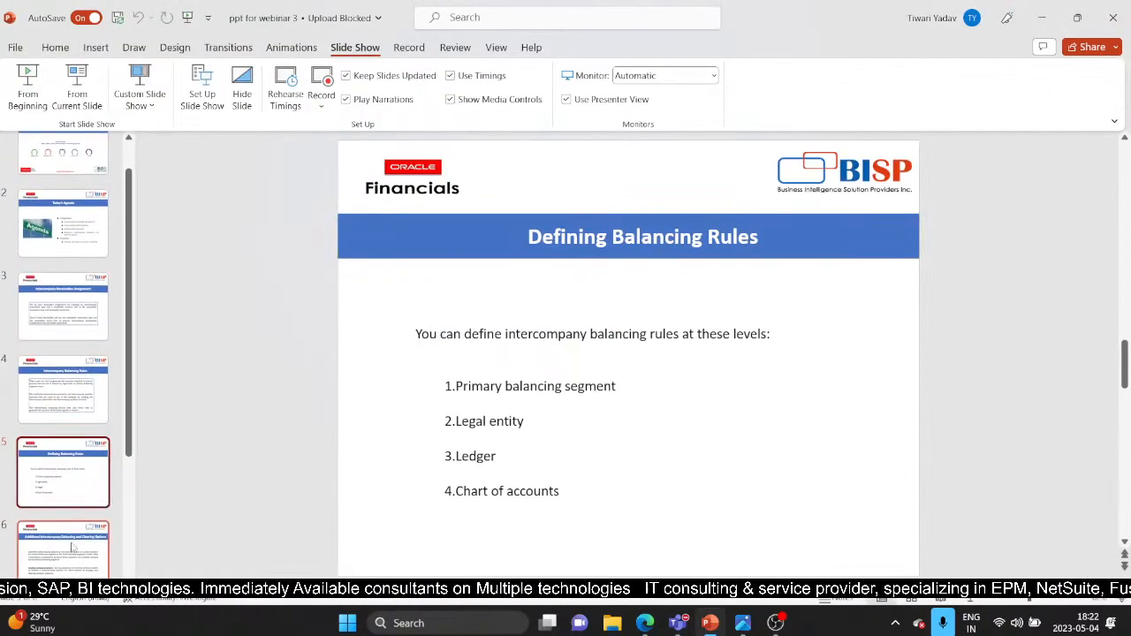
pyautogui.click(71, 530)
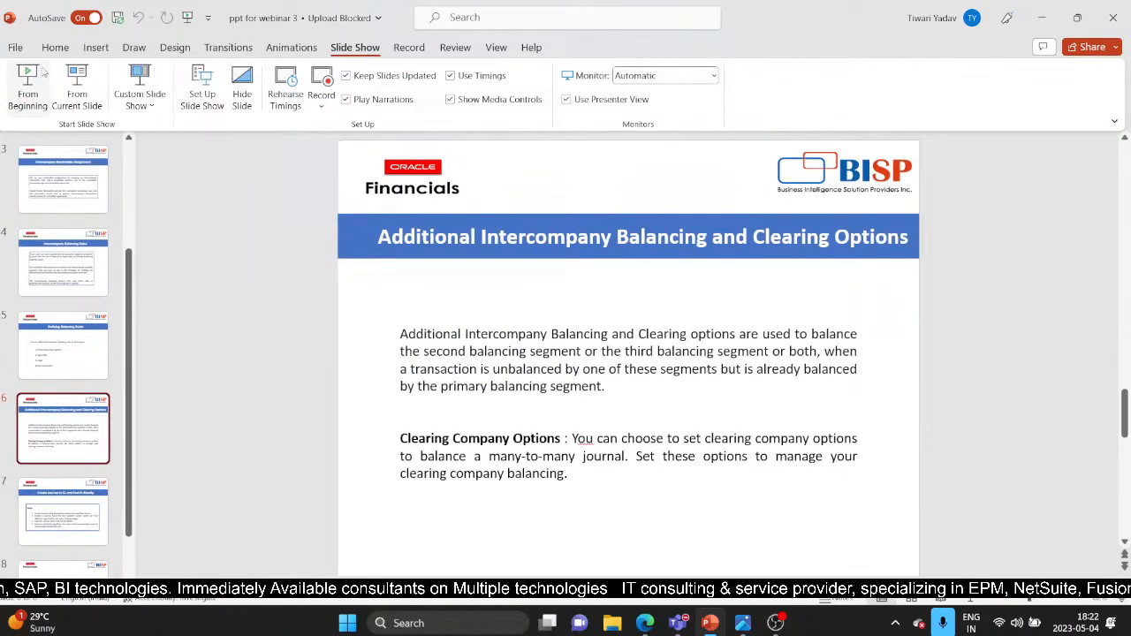
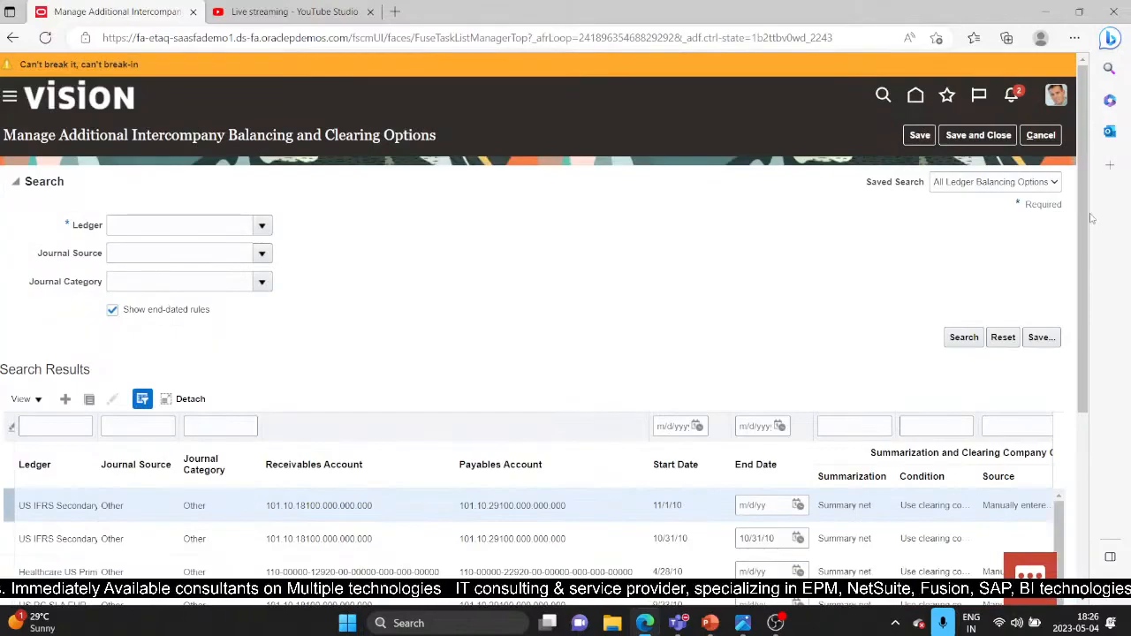
# Search the additional intercompany balancing and clearing options for US Primary Ledger
pyautogui.moveTo(1094, 218); pyautogui.dragTo(1080, 185)
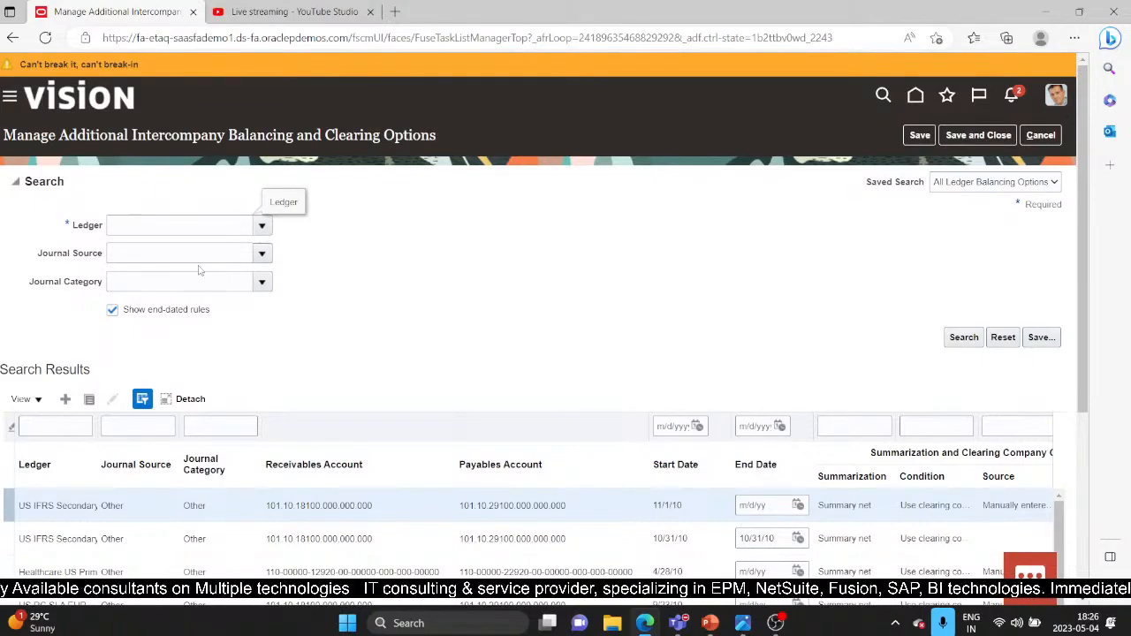
pyautogui.click(261, 230)
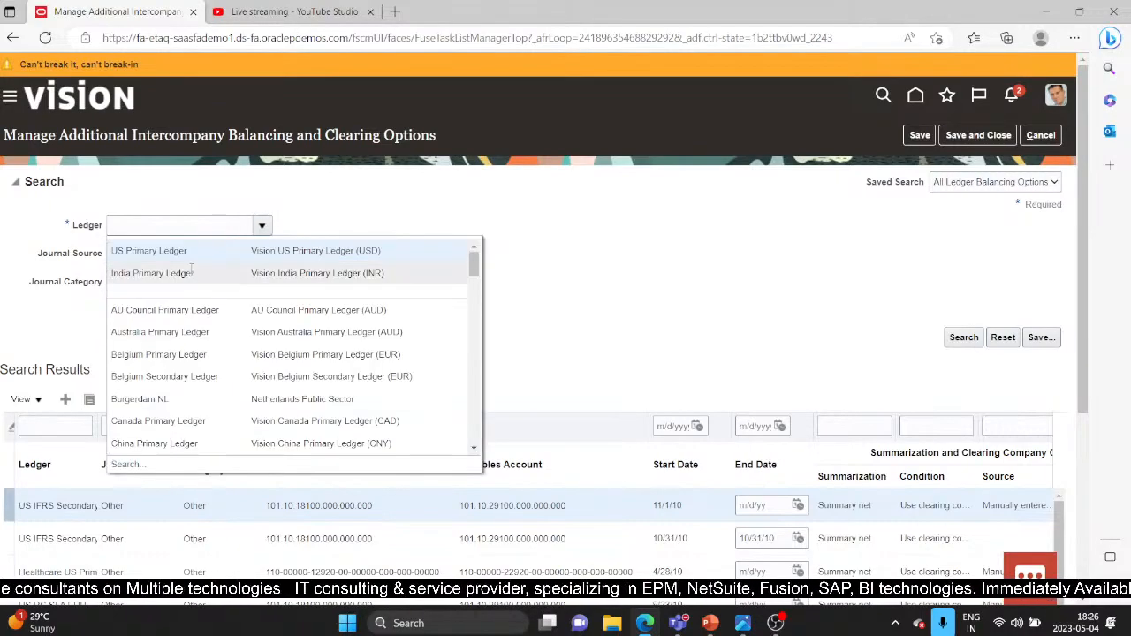
pyautogui.click(192, 260)
pyautogui.click(965, 336)
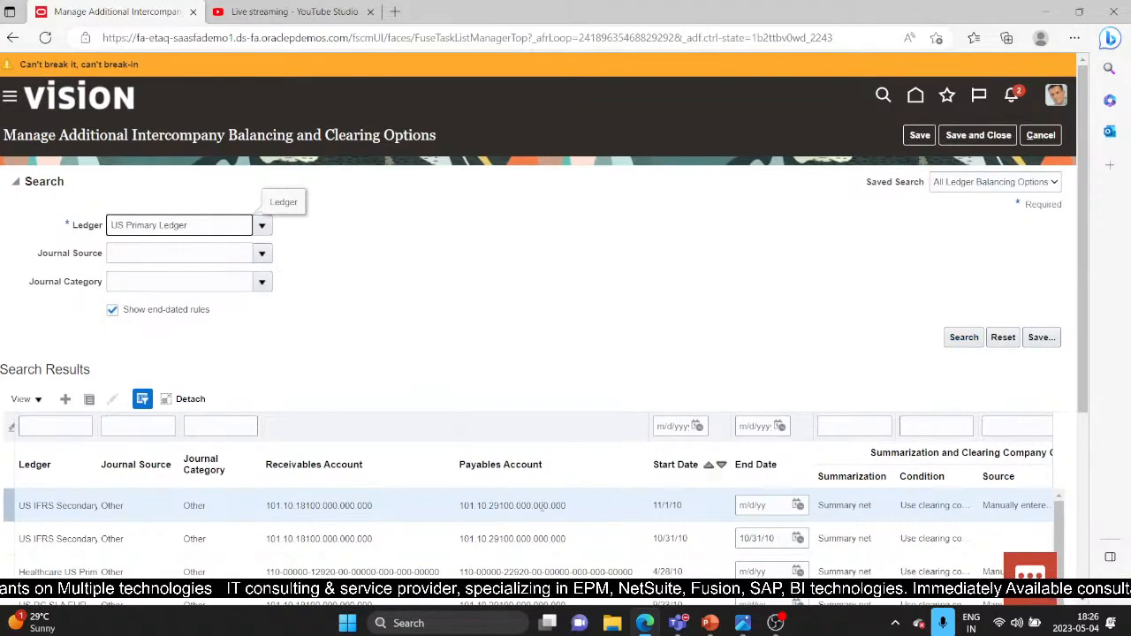
pyautogui.click(965, 343)
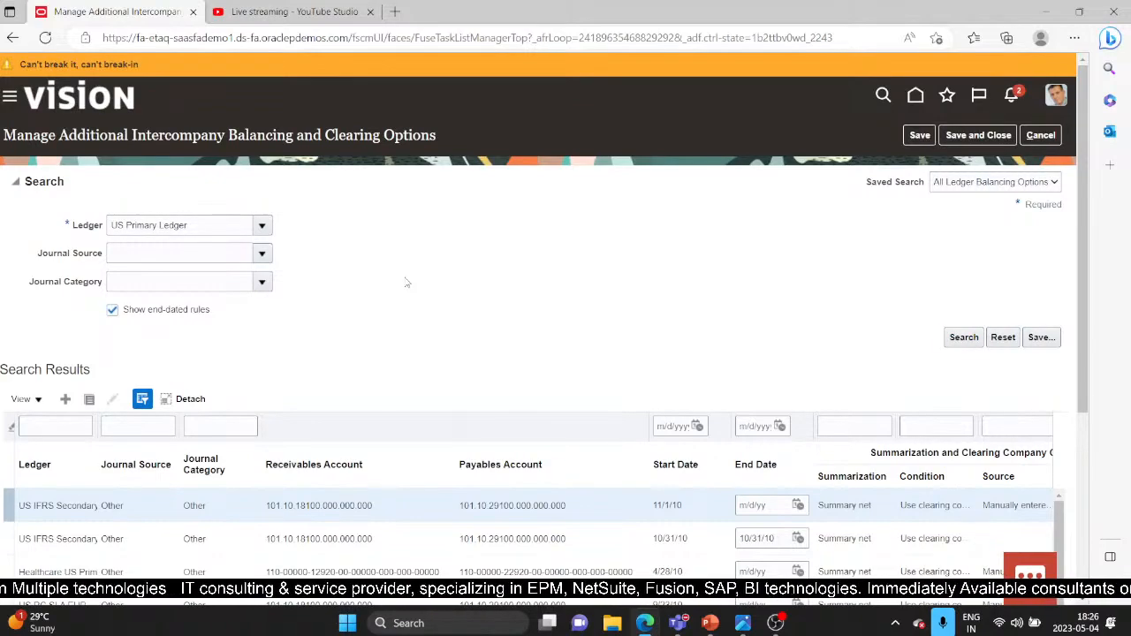
pyautogui.scroll(-2, 406, 283)
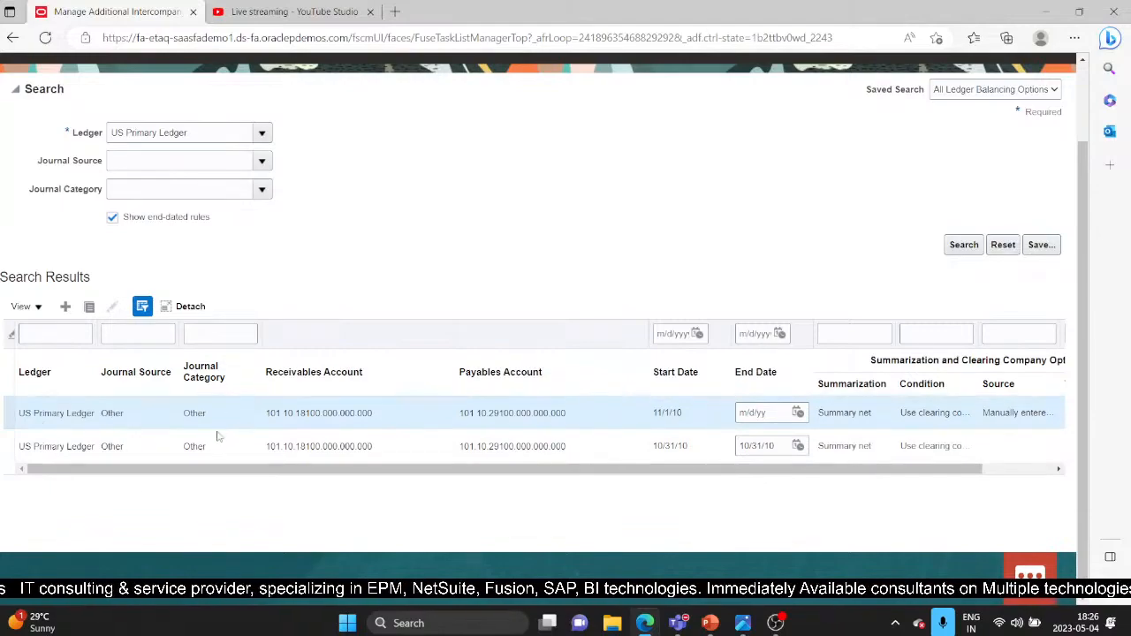
# Create a new additional balancing and clearing option and set its ledger to US Primary Ledger
pyautogui.click(69, 307)
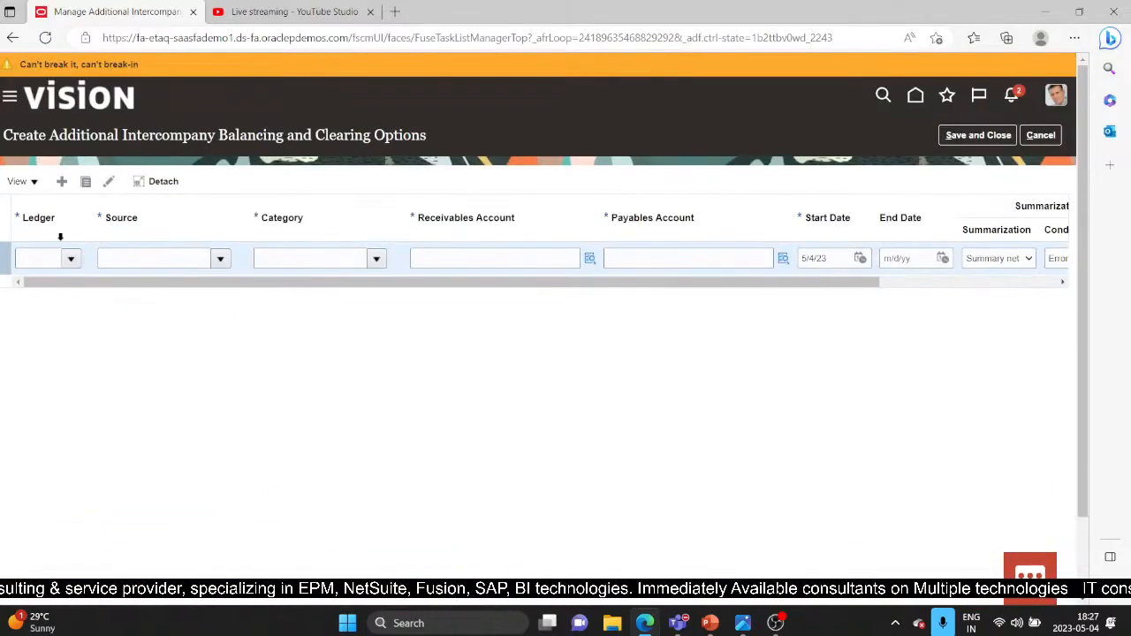
pyautogui.click(70, 257)
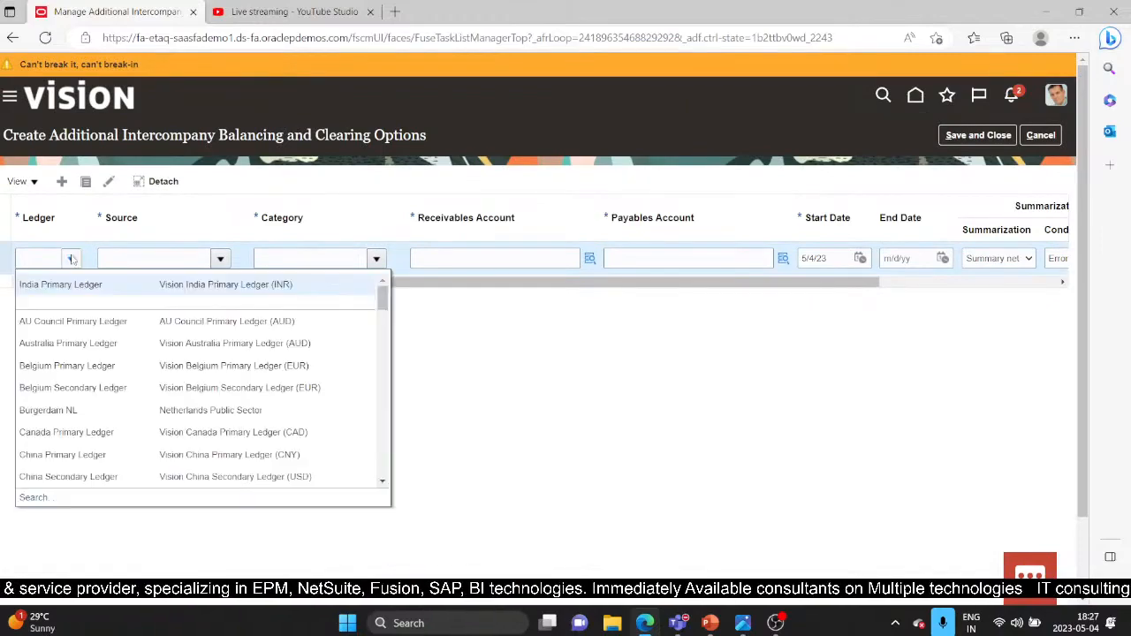
pyautogui.click(44, 260)
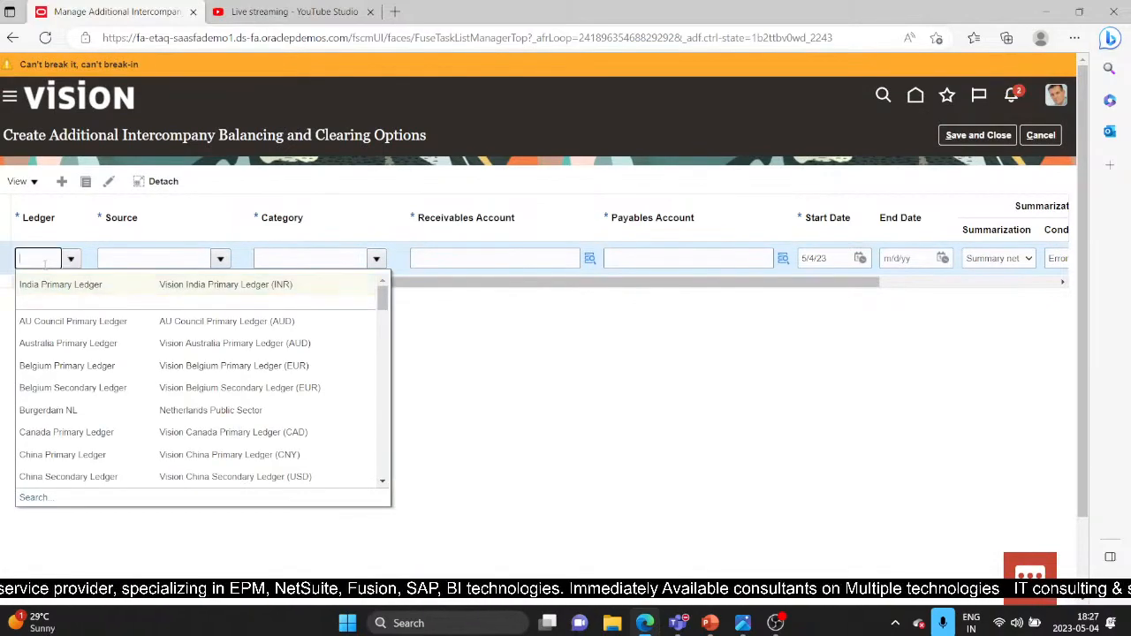
pyautogui.write('US')
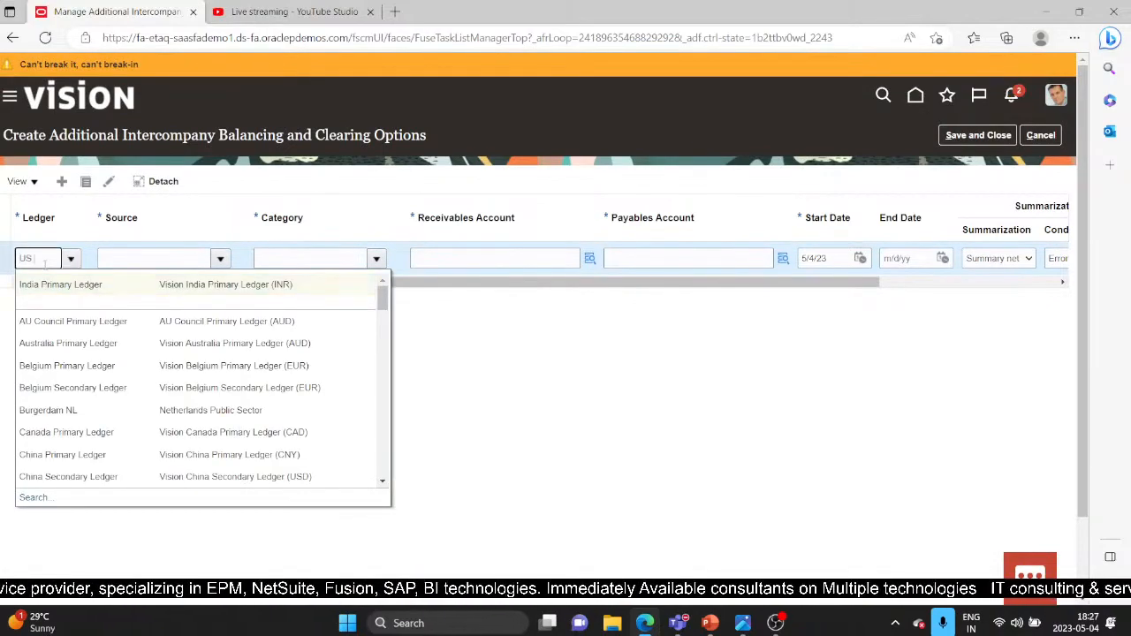
pyautogui.write(' Prima')
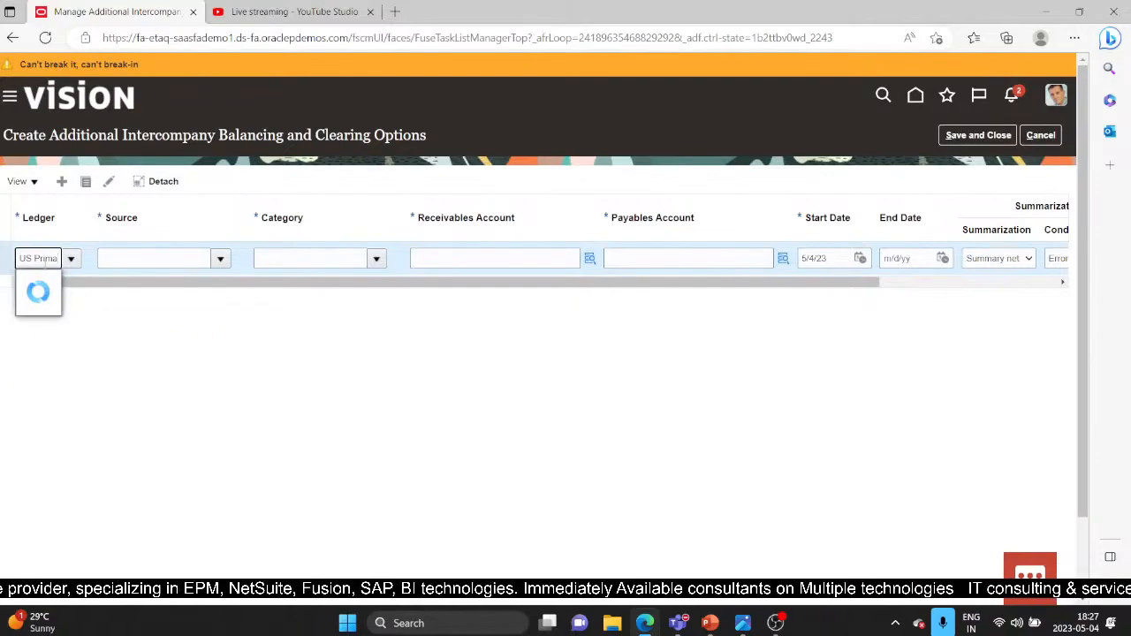
pyautogui.write('l')
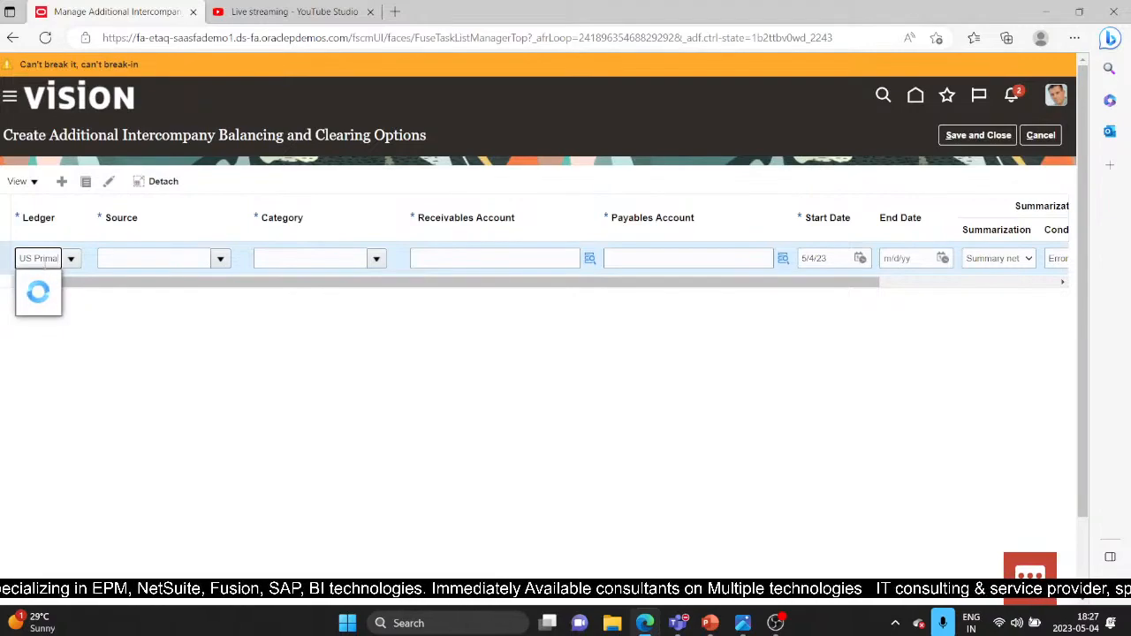
pyautogui.click(65, 290)
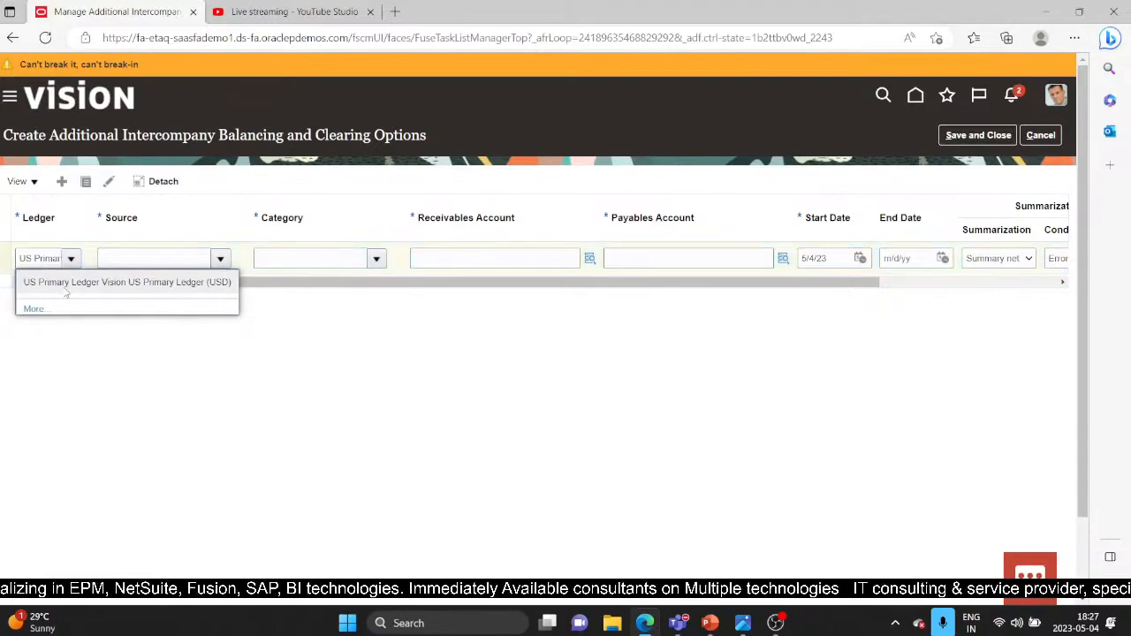
# Set the new option's journal source to Global Intercompany and its category to Intercompany Revenue
pyautogui.click(218, 259)
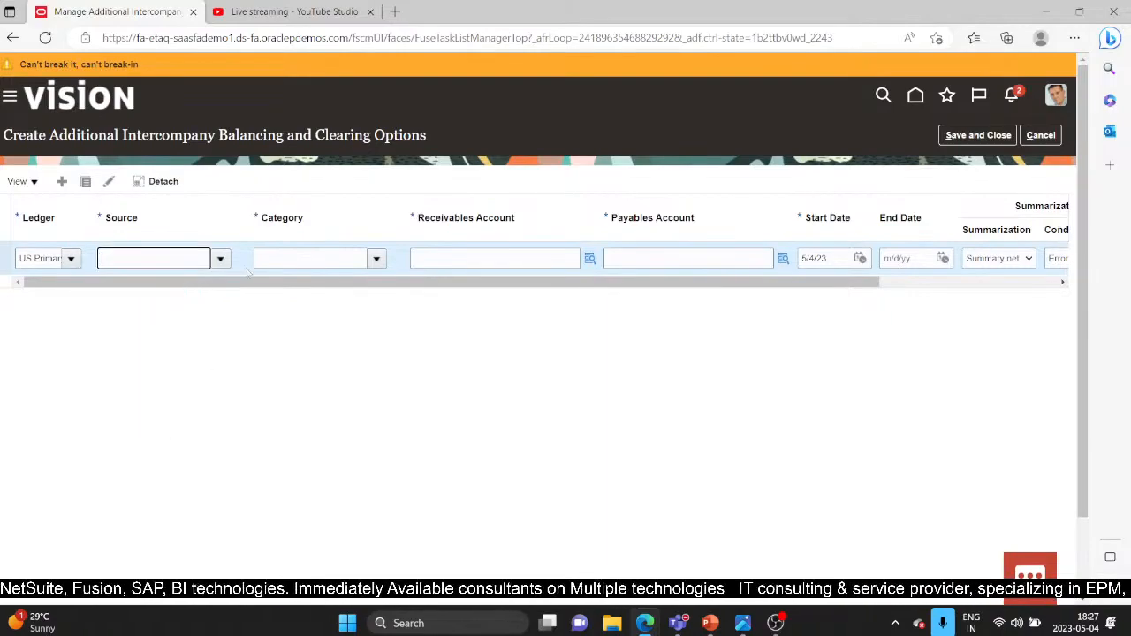
pyautogui.click(375, 259)
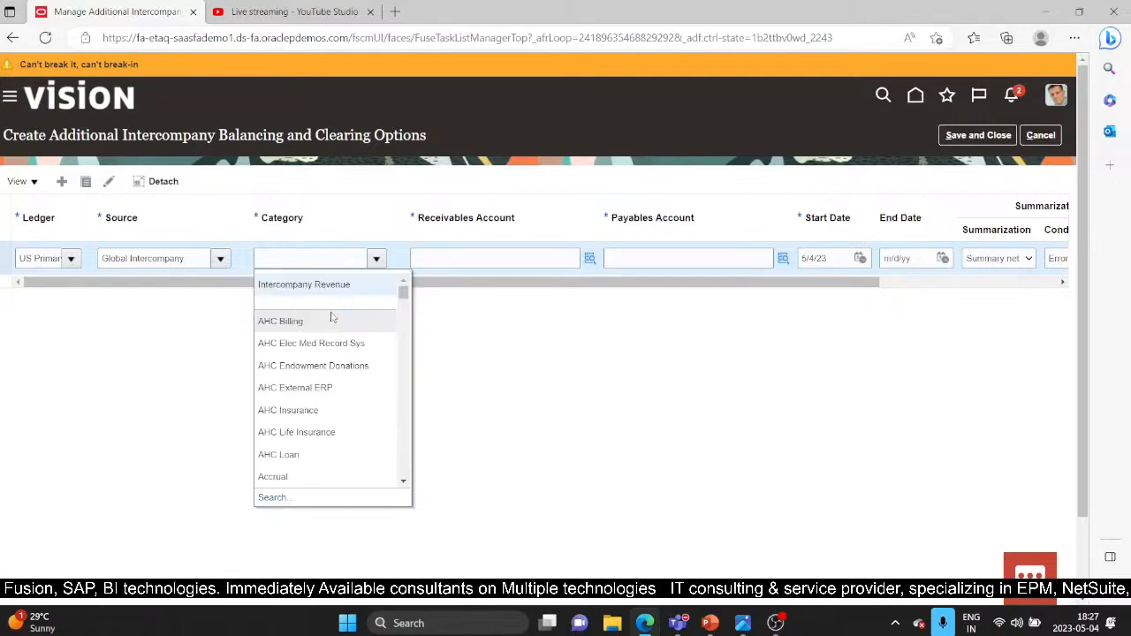
pyautogui.click(337, 287)
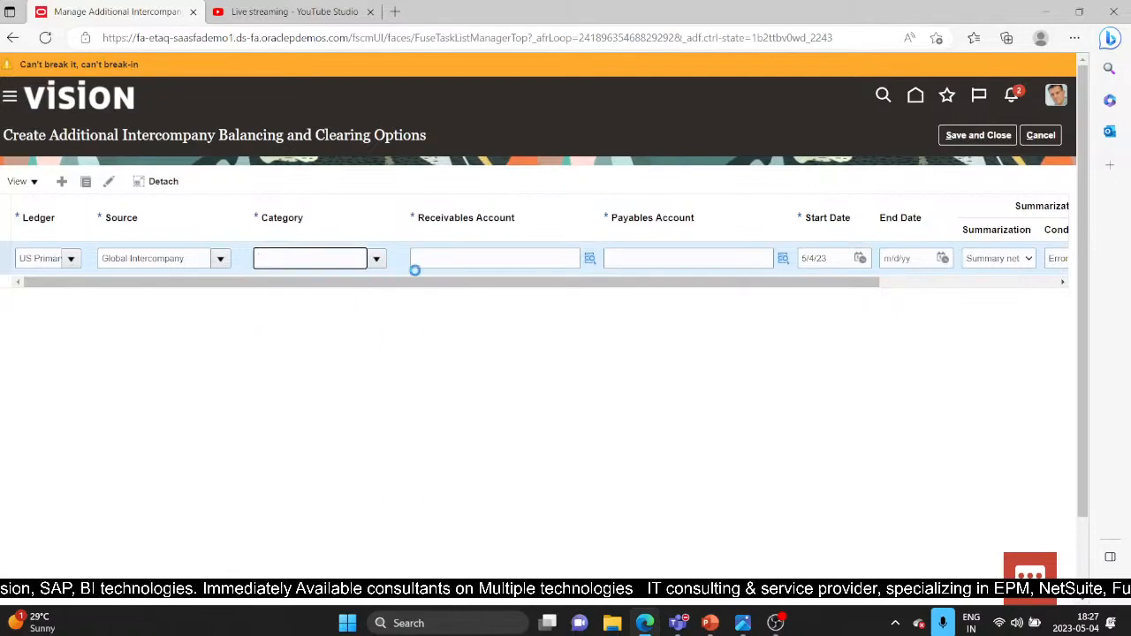
pyautogui.click(590, 260)
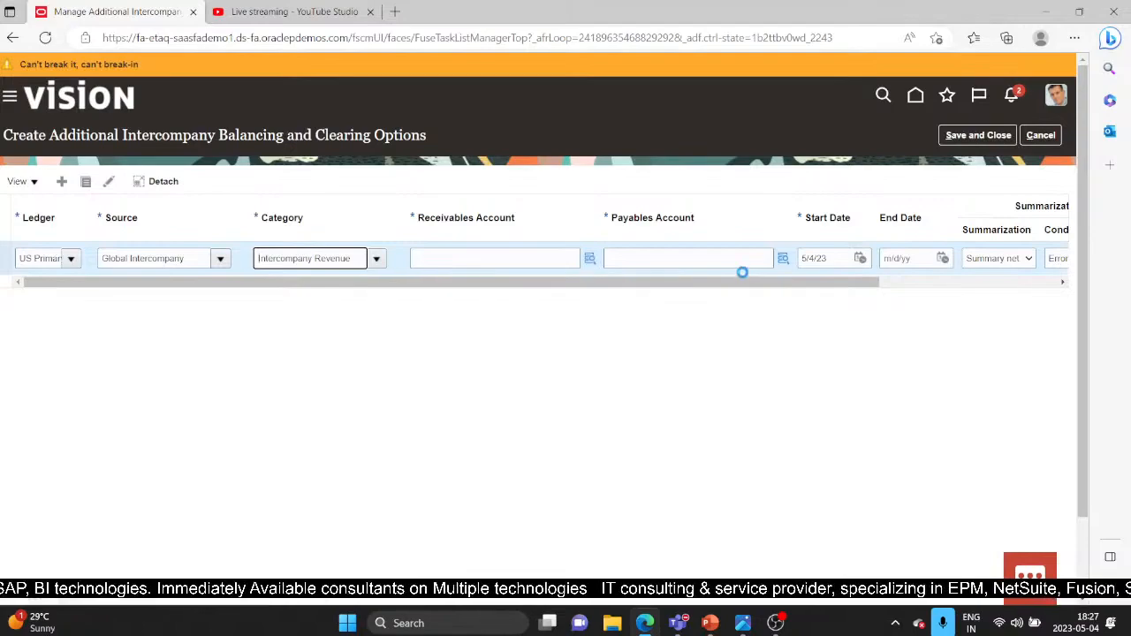
# Set the clearing company condition to Use clearing company for all many-to-many journals, with Default clearing balancing segment value as the source
pyautogui.moveTo(796, 282); pyautogui.dragTo(975, 291)
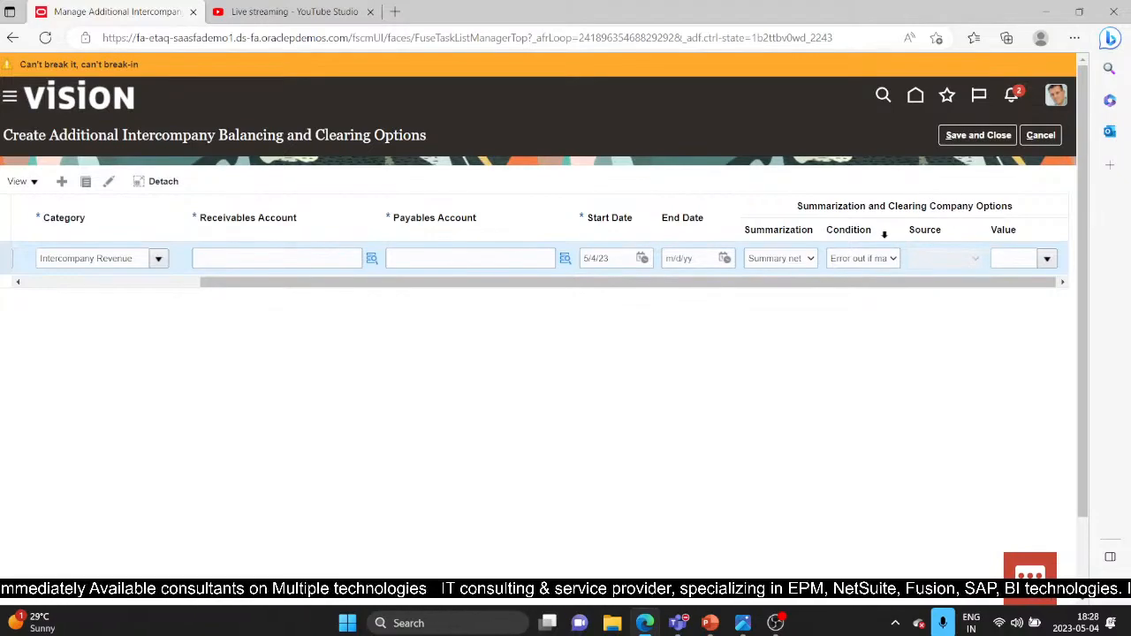
pyautogui.click(814, 259)
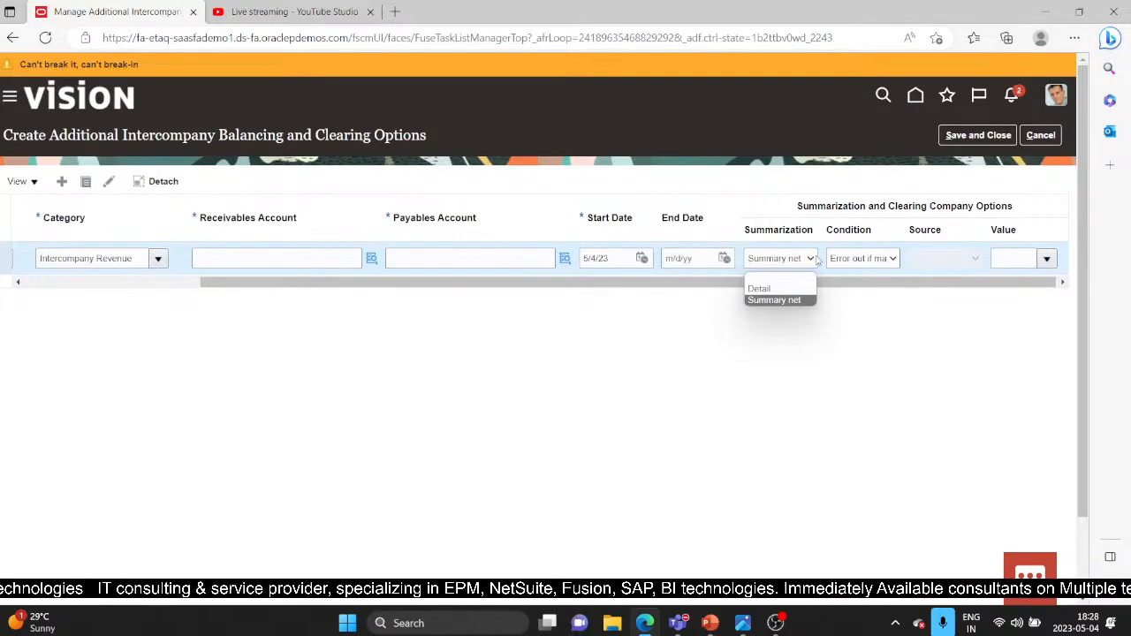
pyautogui.click(893, 259)
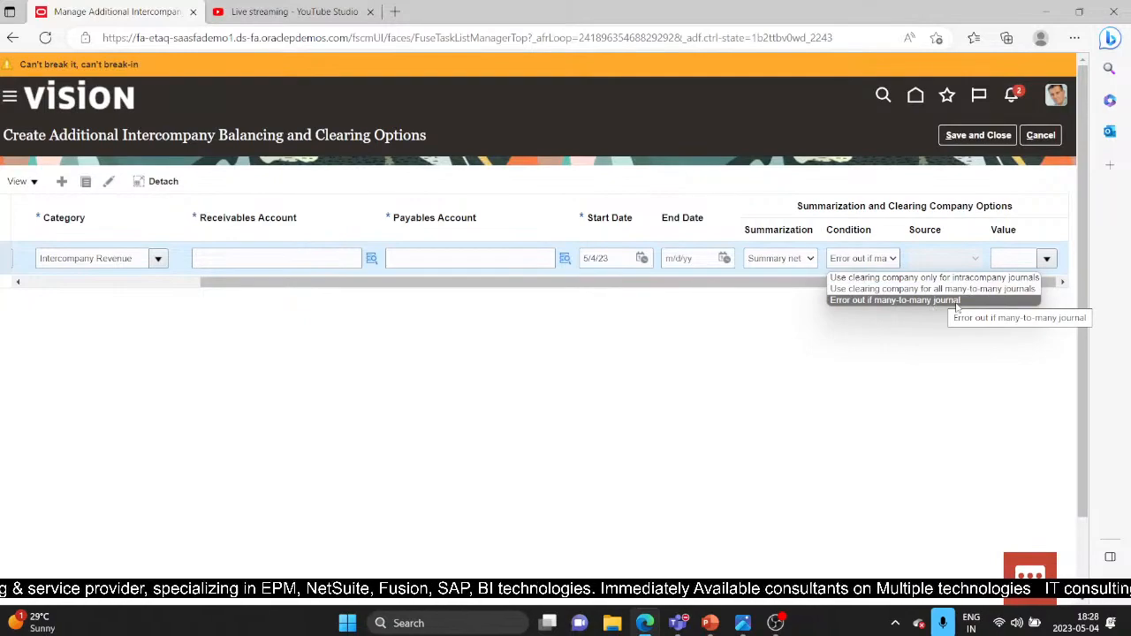
pyautogui.click(900, 290)
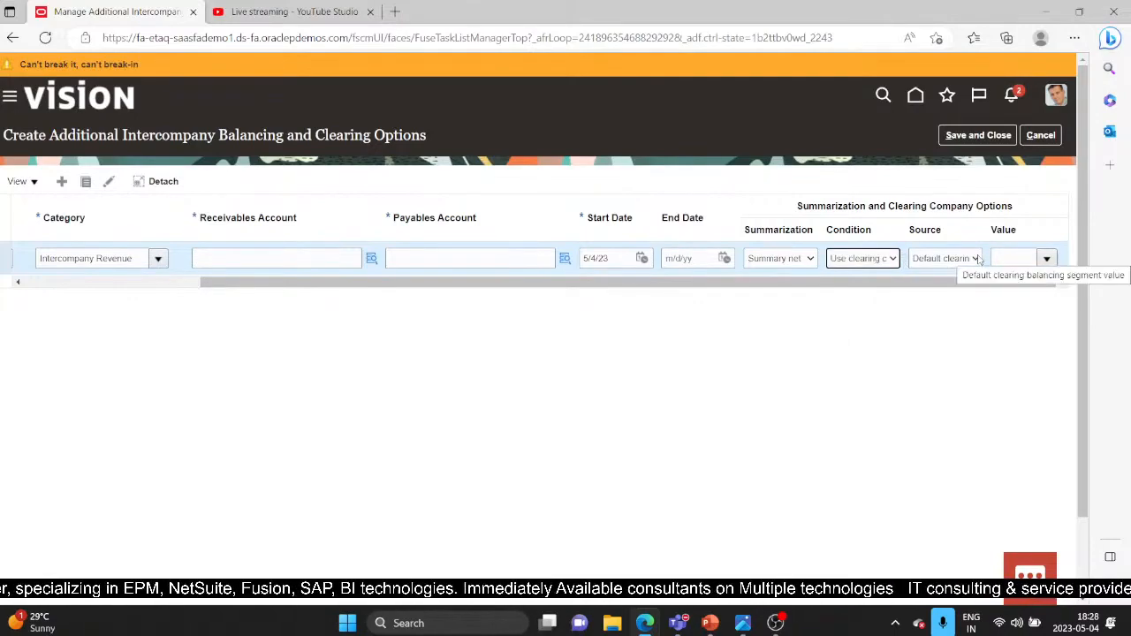
pyautogui.click(979, 260)
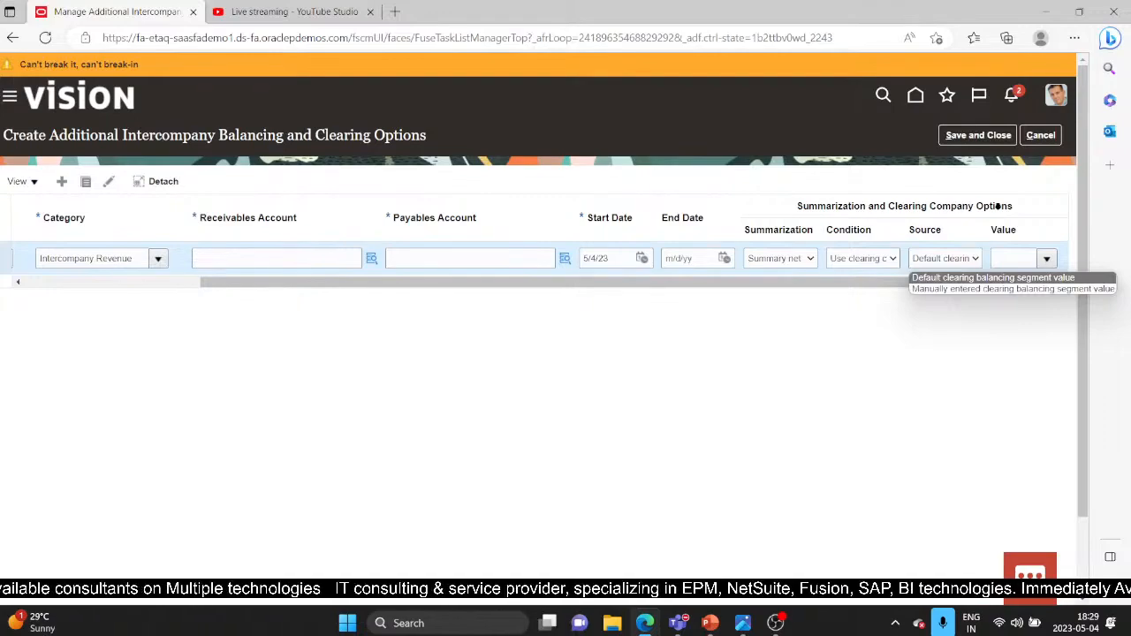
pyautogui.click(999, 279)
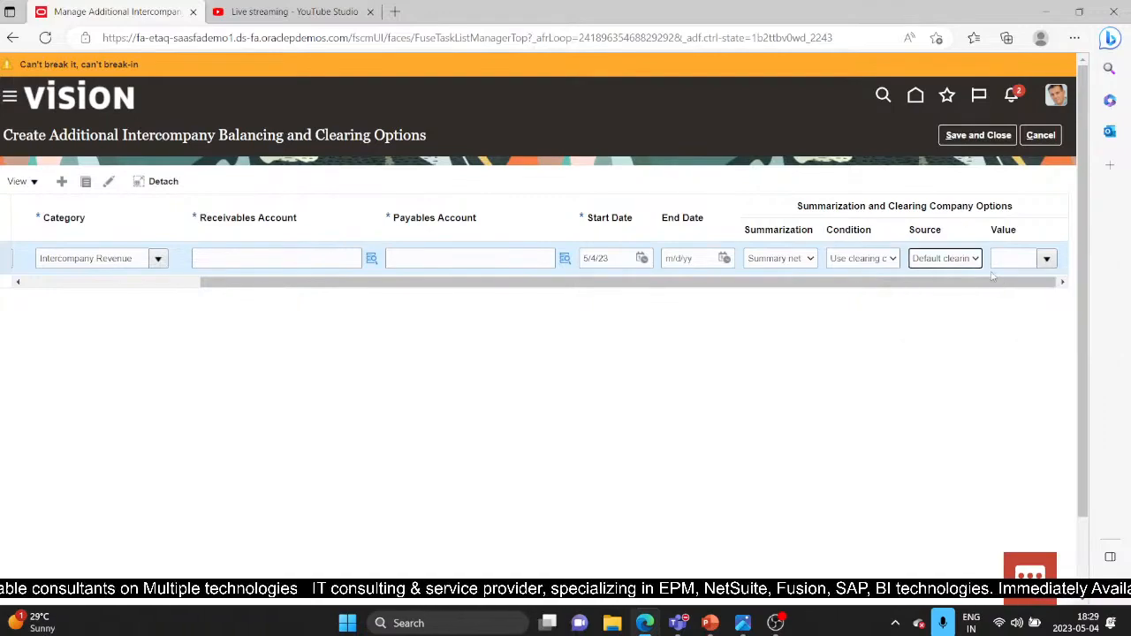
pyautogui.click(1048, 259)
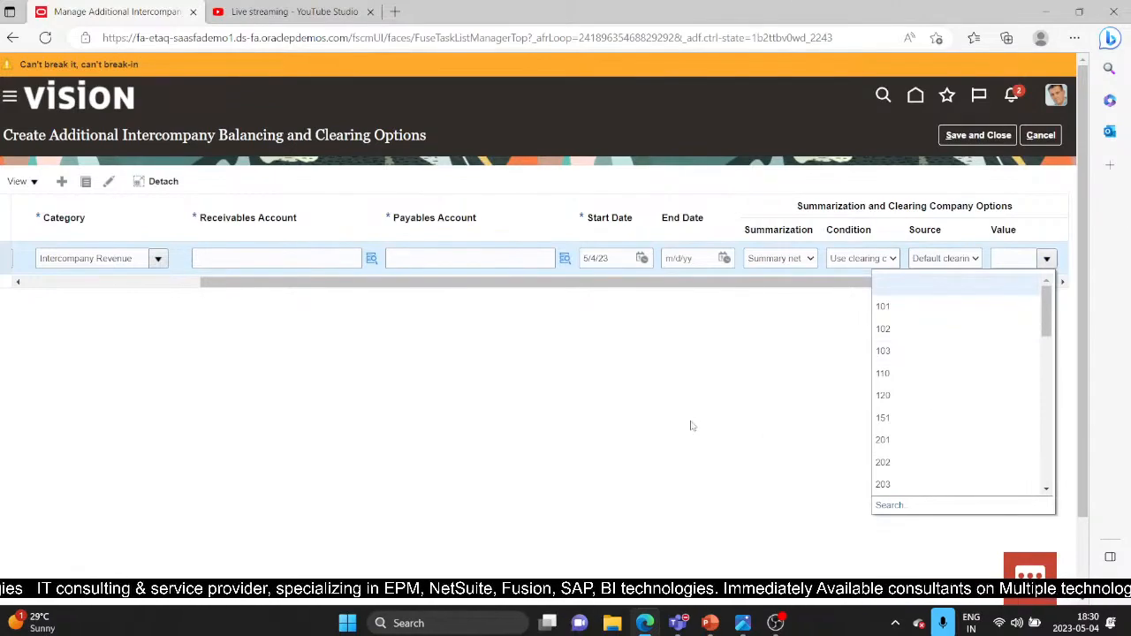
# Set the receivables account to 101.10.18100.000.000.000, using I/C Receivable as the account segment
pyautogui.click(368, 258)
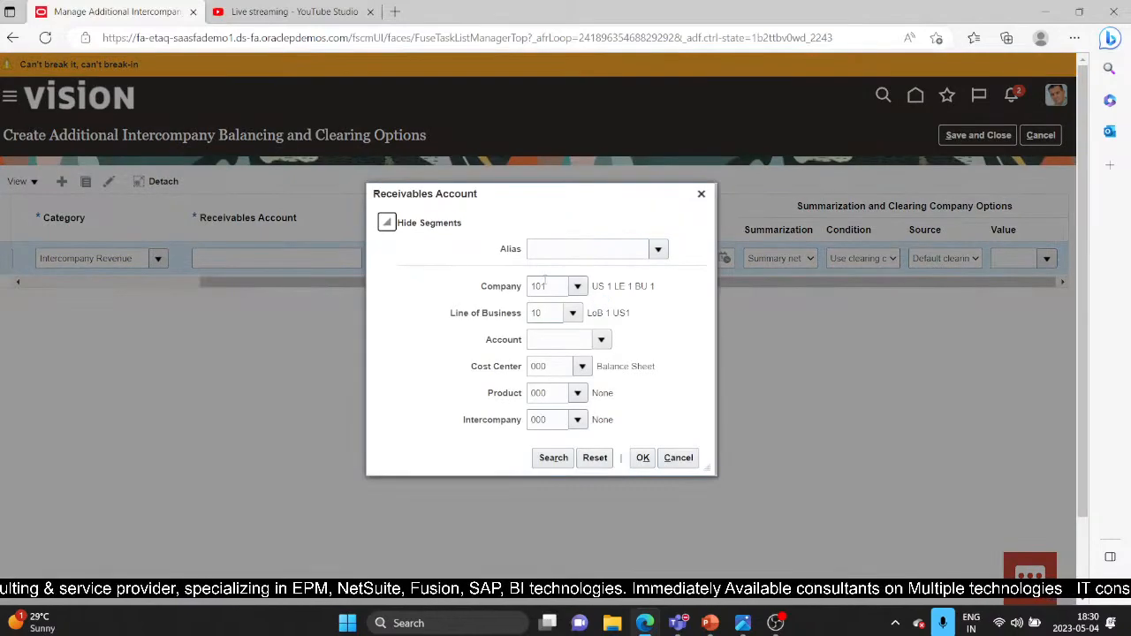
pyautogui.click(579, 343)
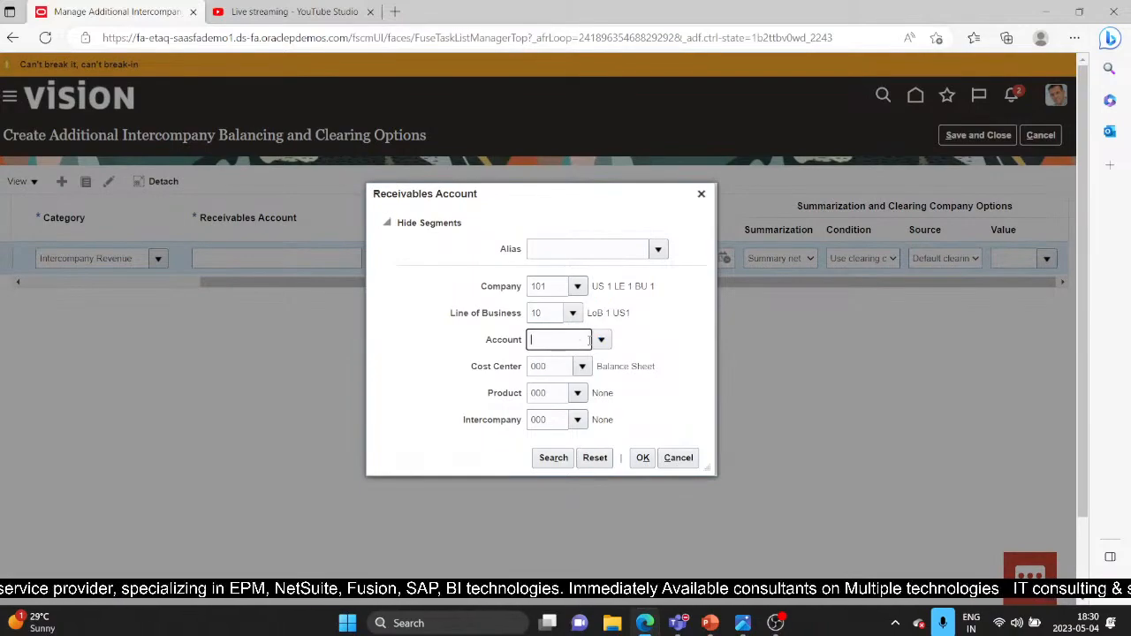
pyautogui.click(599, 343)
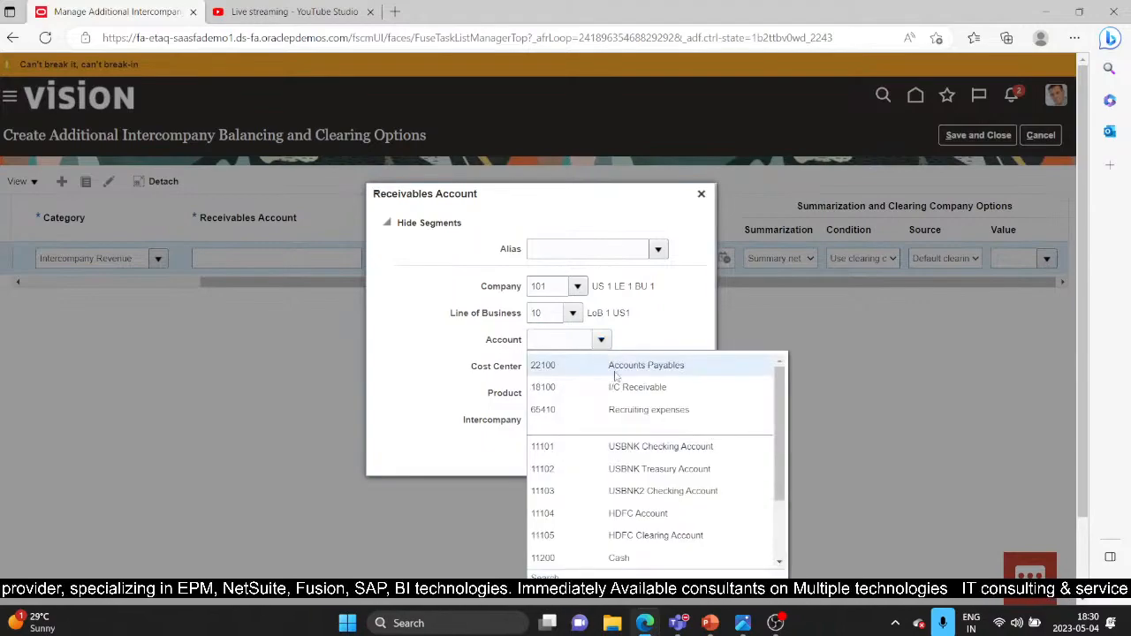
pyautogui.click(627, 385)
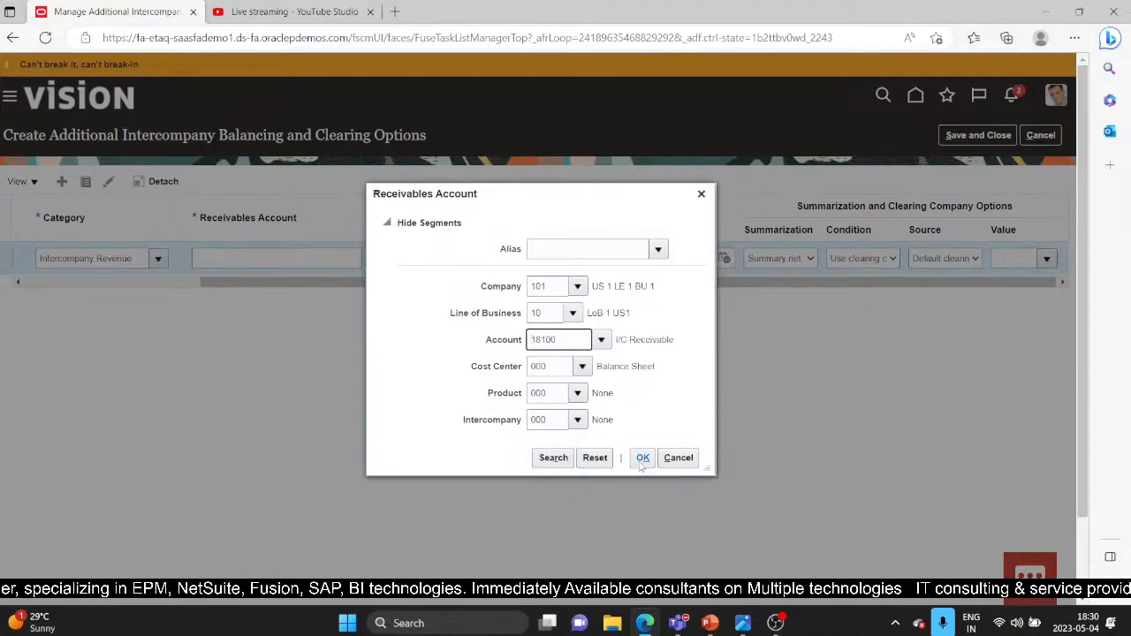
pyautogui.click(641, 466)
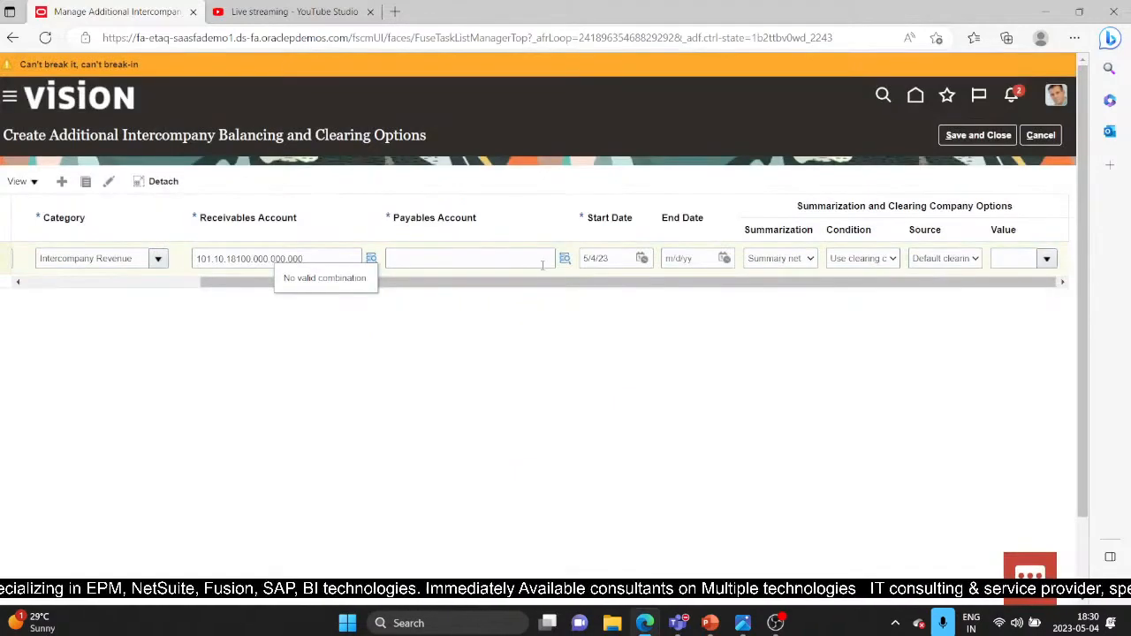
# Set the payables account to 101.10.22100.000.000.000, using Accounts Payables as the account segment, and choose 101 as the clearing company value
pyautogui.click(565, 258)
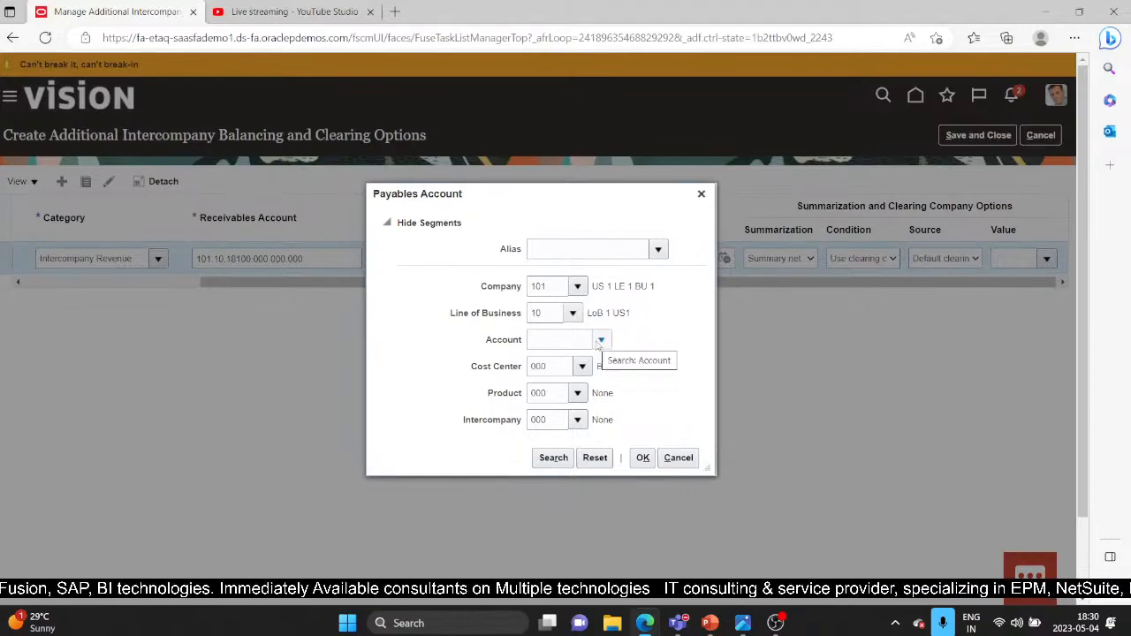
pyautogui.click(600, 341)
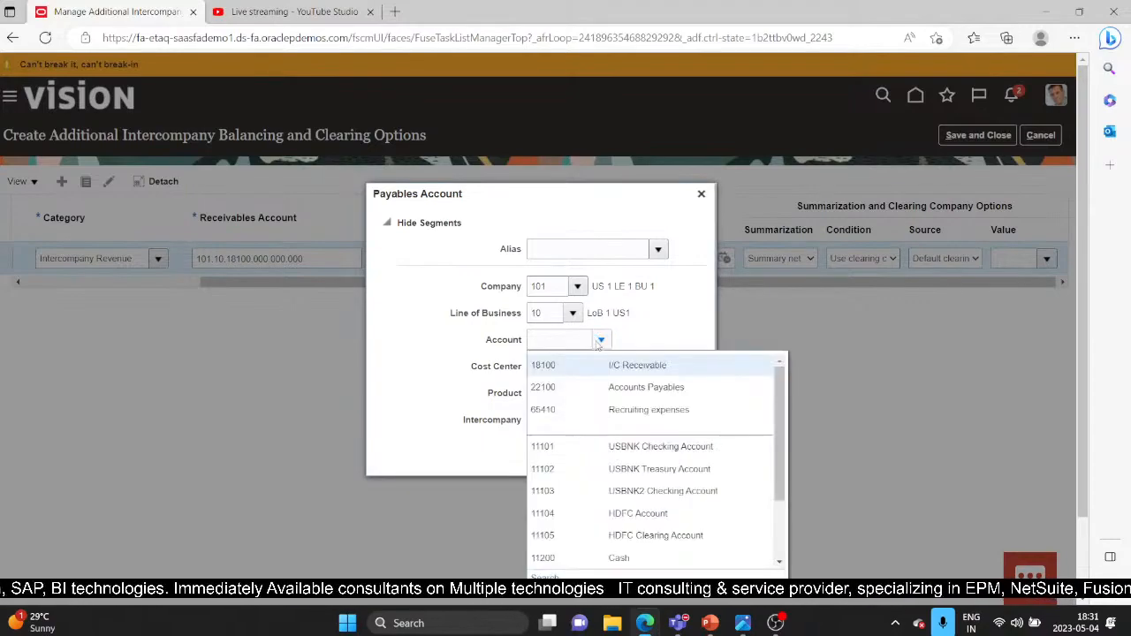
pyautogui.click(589, 385)
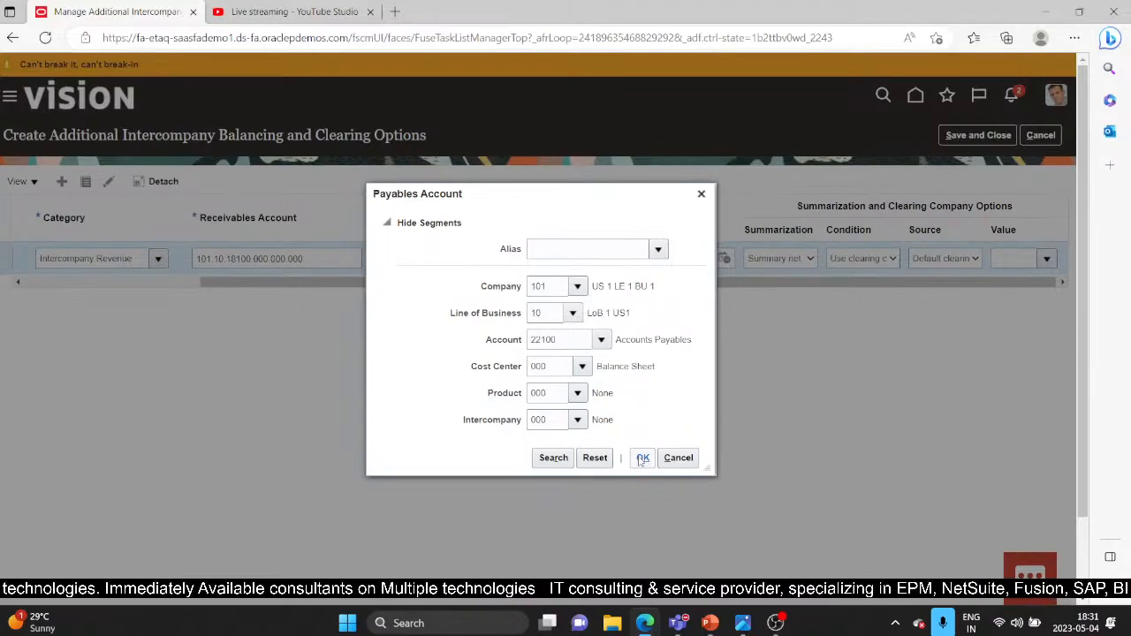
pyautogui.click(643, 459)
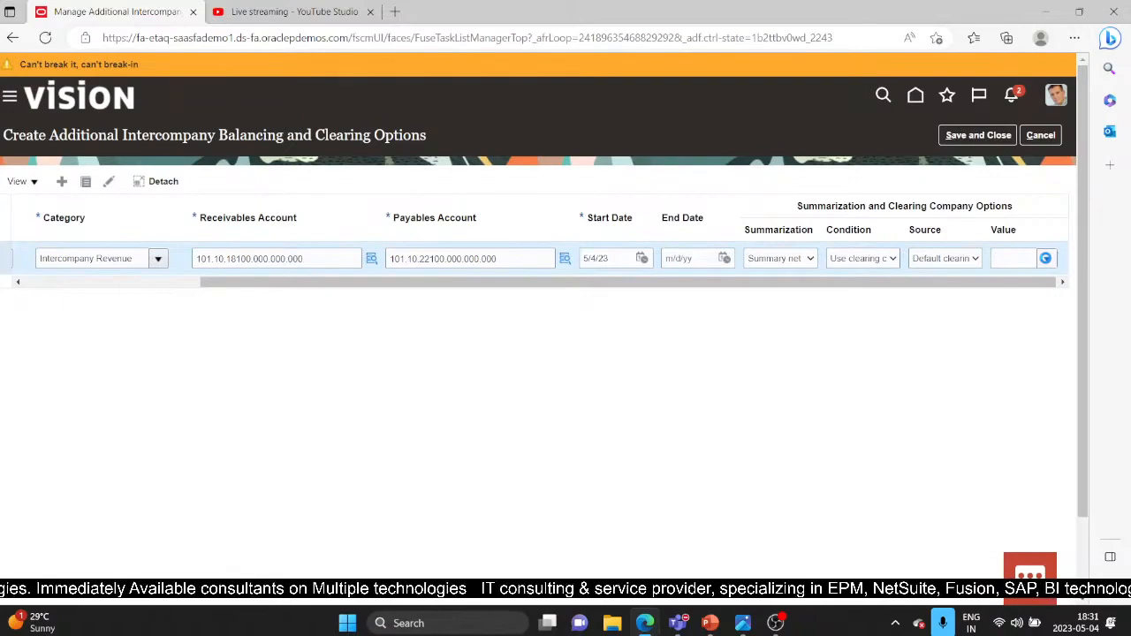
pyautogui.click(1046, 259)
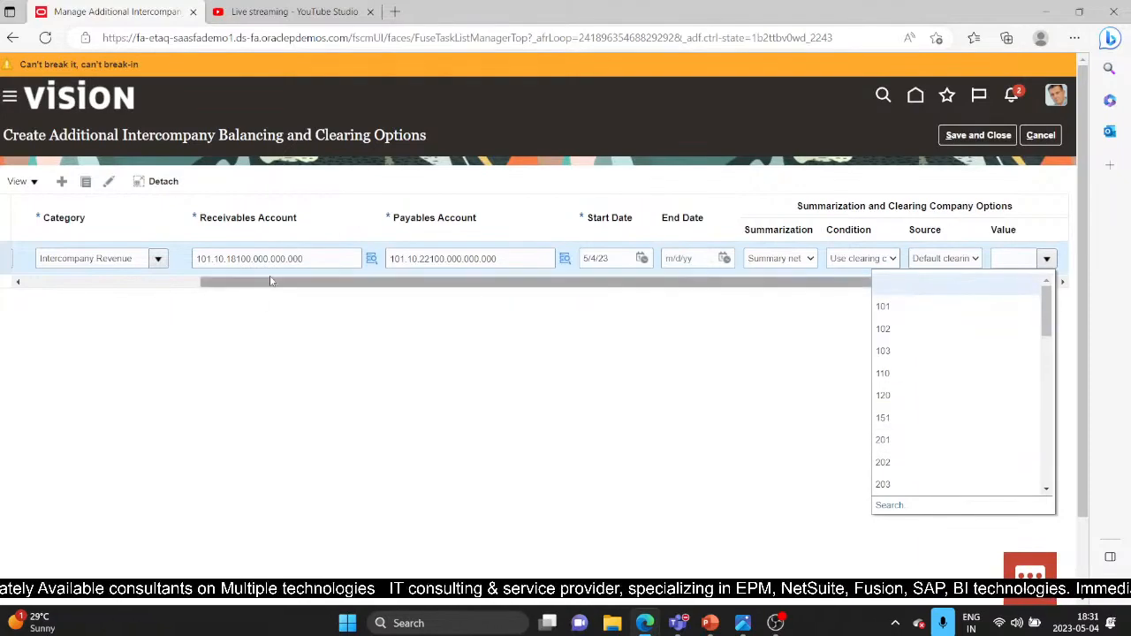
pyautogui.click(907, 305)
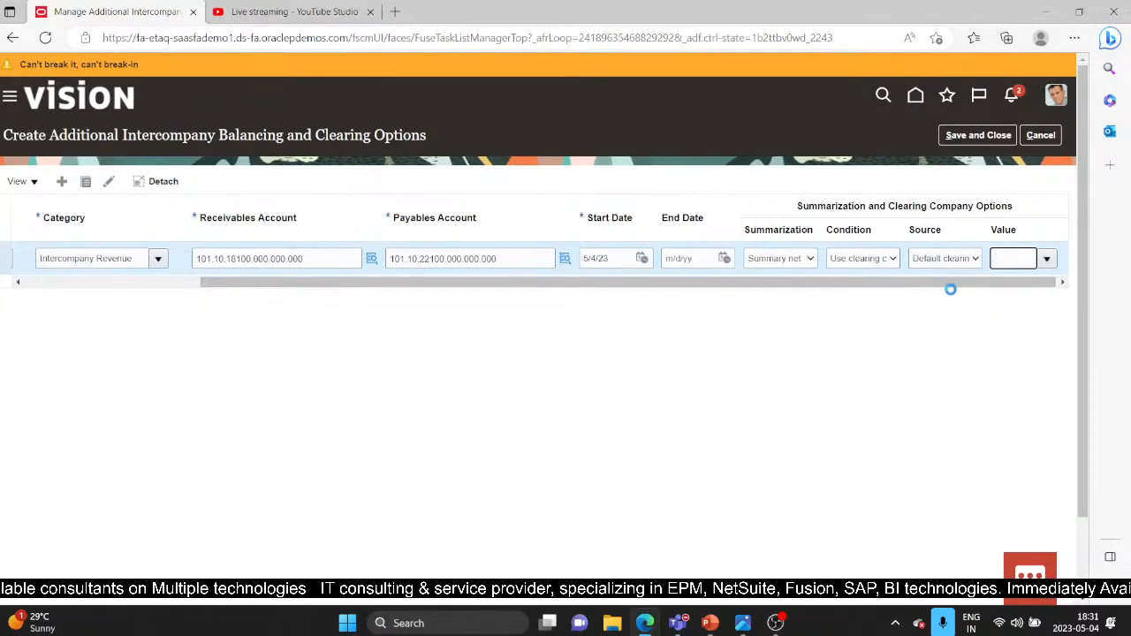
# Discard the new balancing and clearing option, and present the "Create Journal in GL and Post it directly" slide in PowerPoint
pyautogui.click(1039, 137)
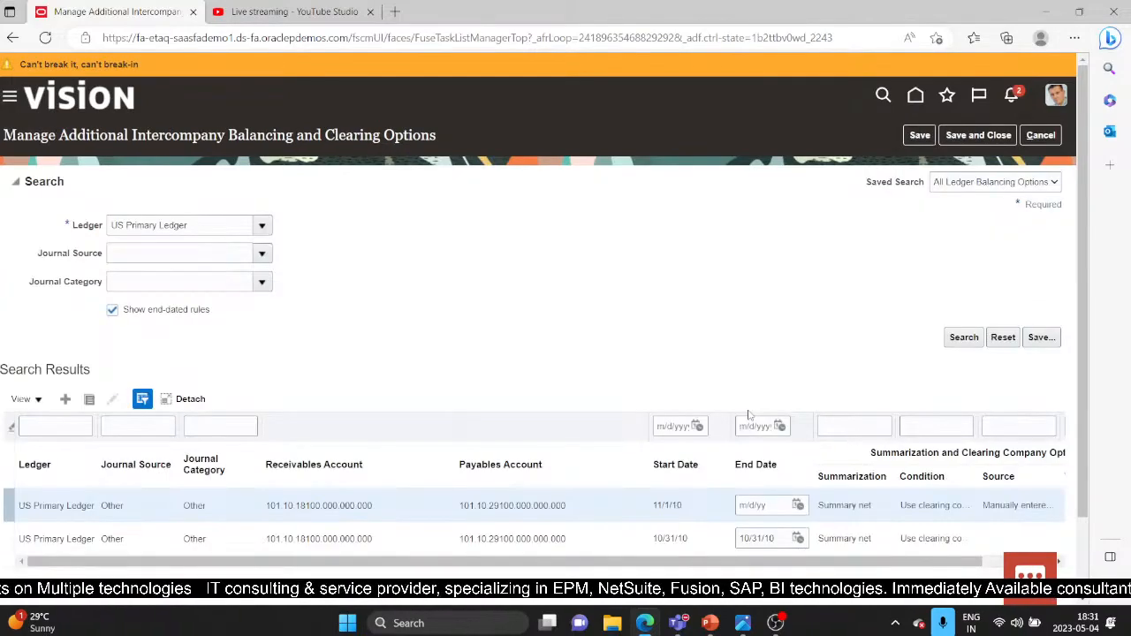
pyautogui.click(716, 630)
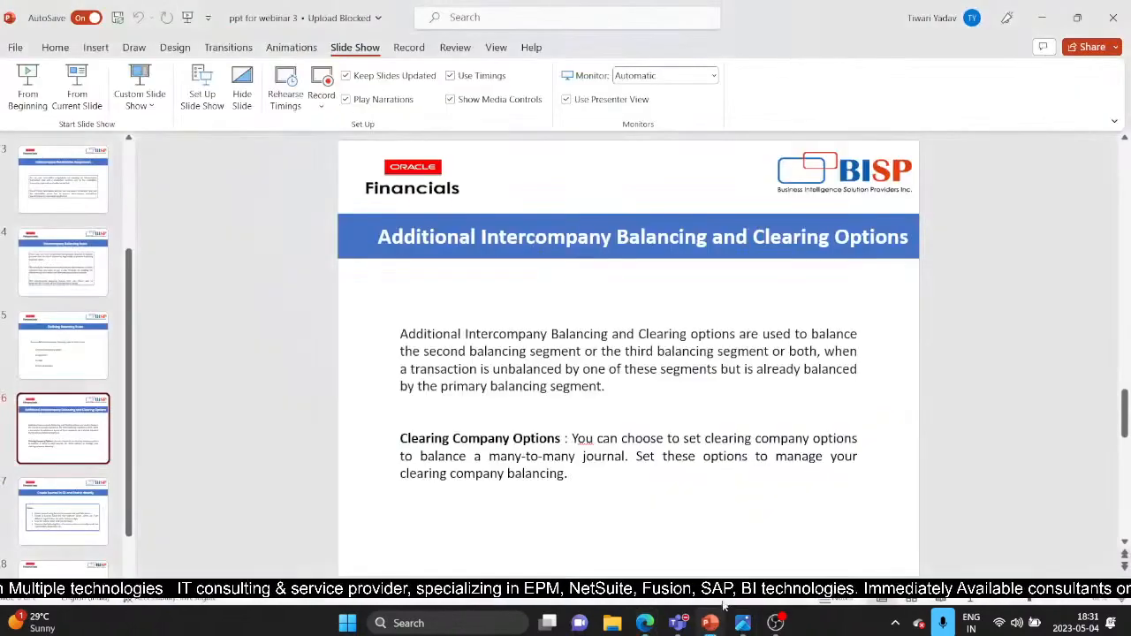
pyautogui.click(98, 528)
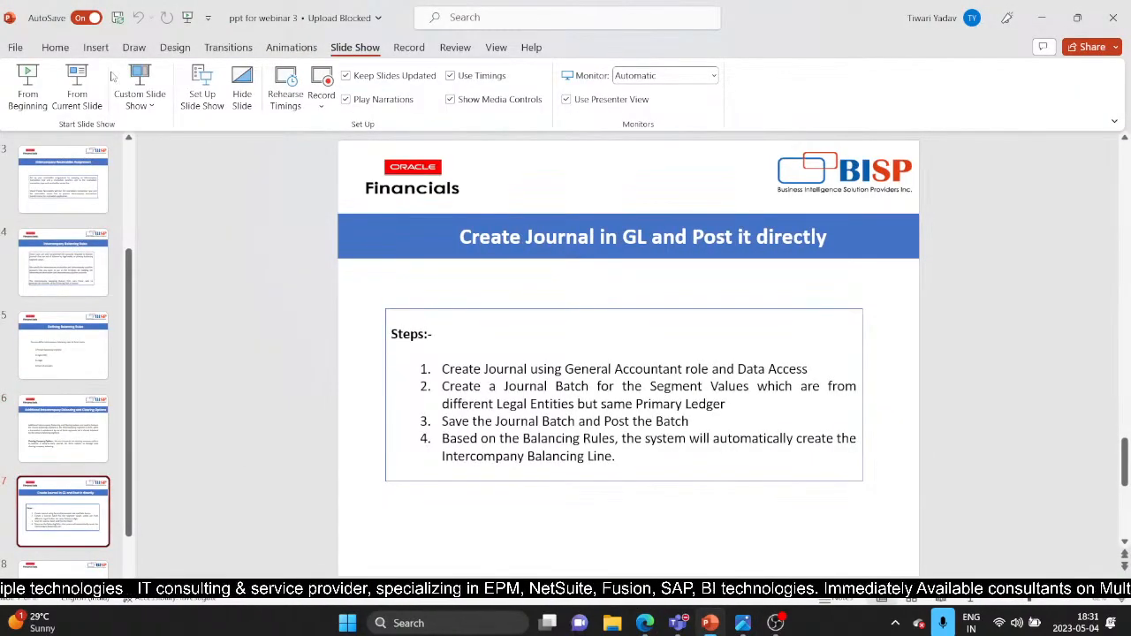
pyautogui.click(78, 89)
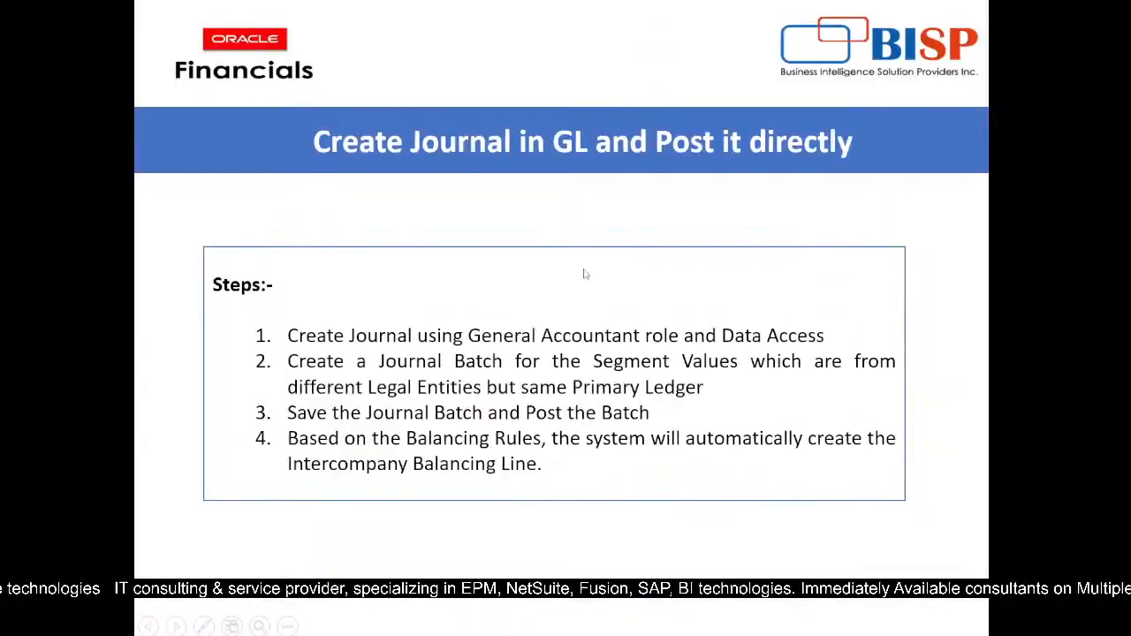
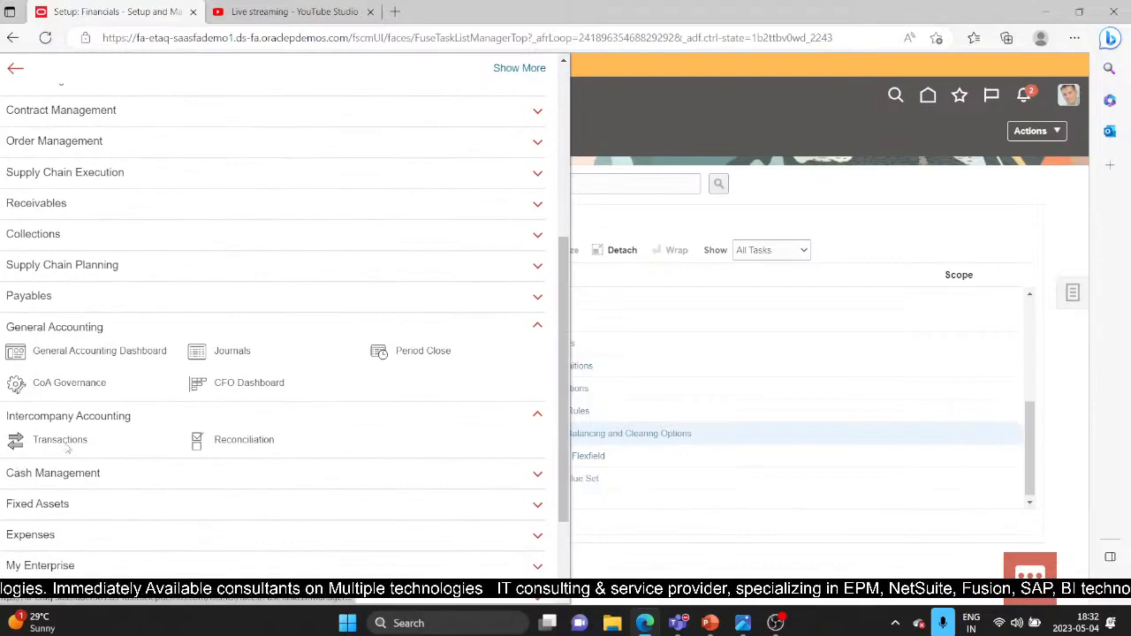
pyautogui.click(67, 445)
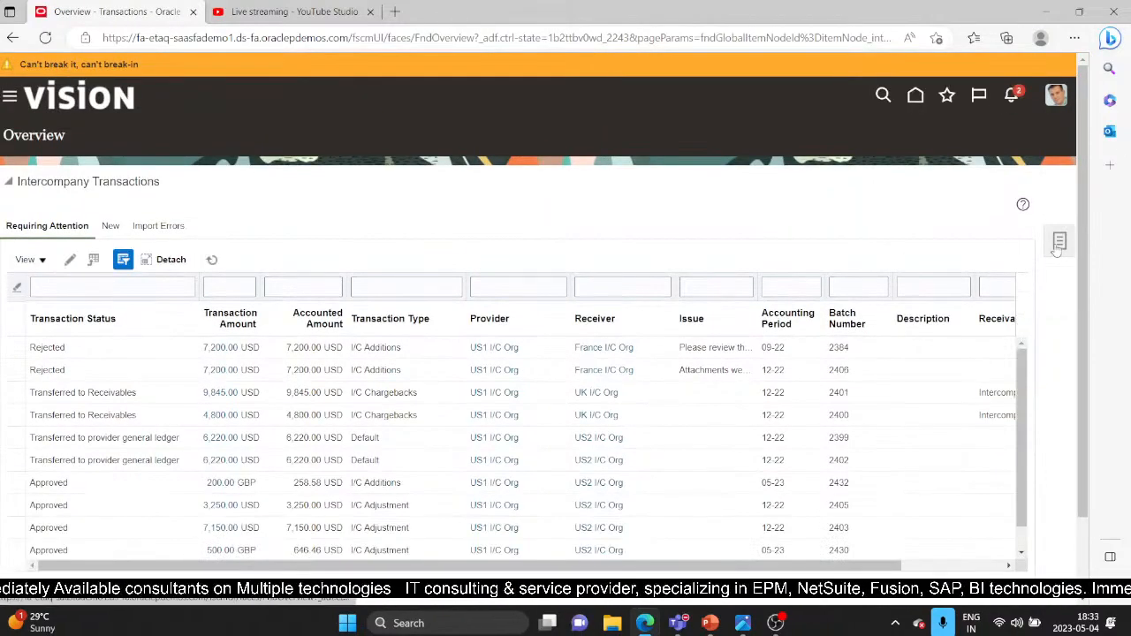
pyautogui.click(1059, 244)
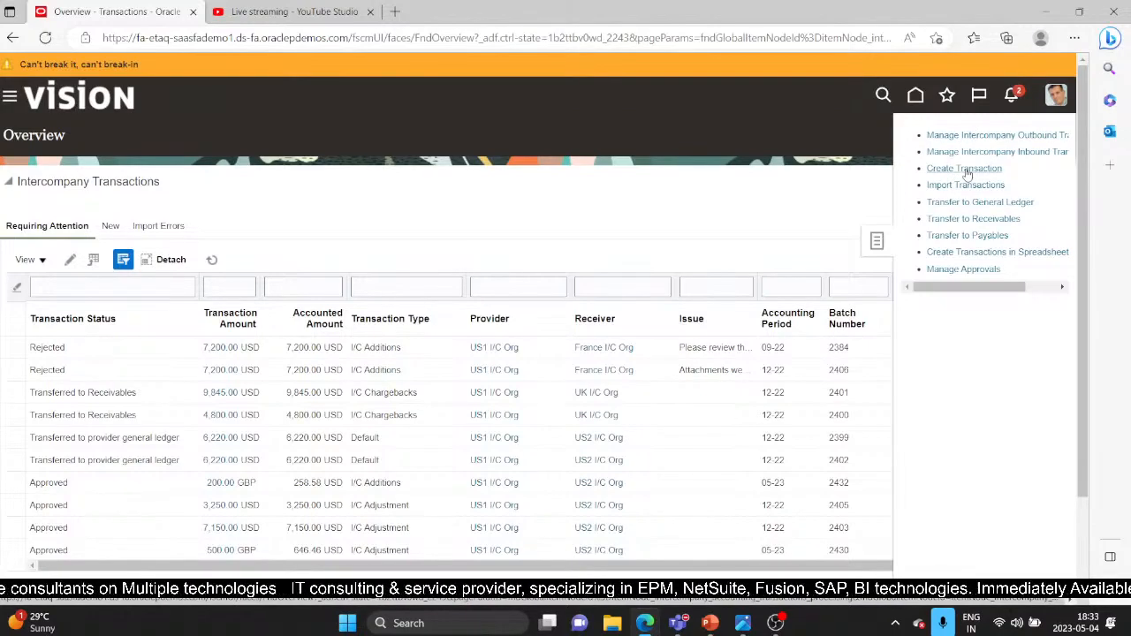
pyautogui.click(9, 99)
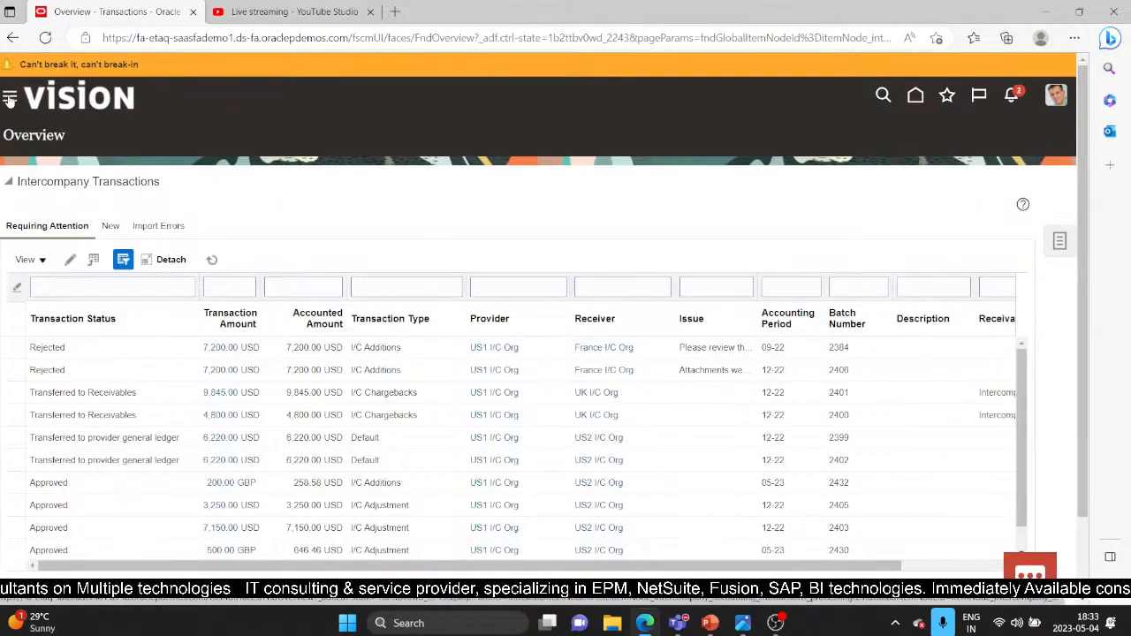
# Go to the Journals work area under General Accounting and start creating a new journal
pyautogui.click(8, 99)
pyautogui.scroll(-8, 235, 384)
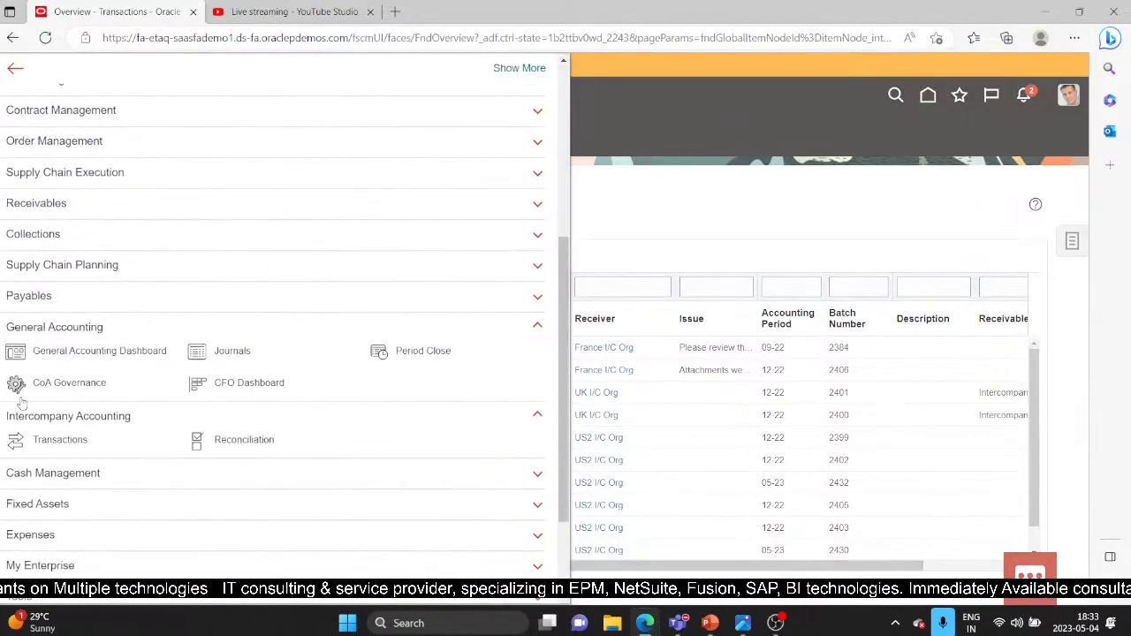
pyautogui.click(229, 353)
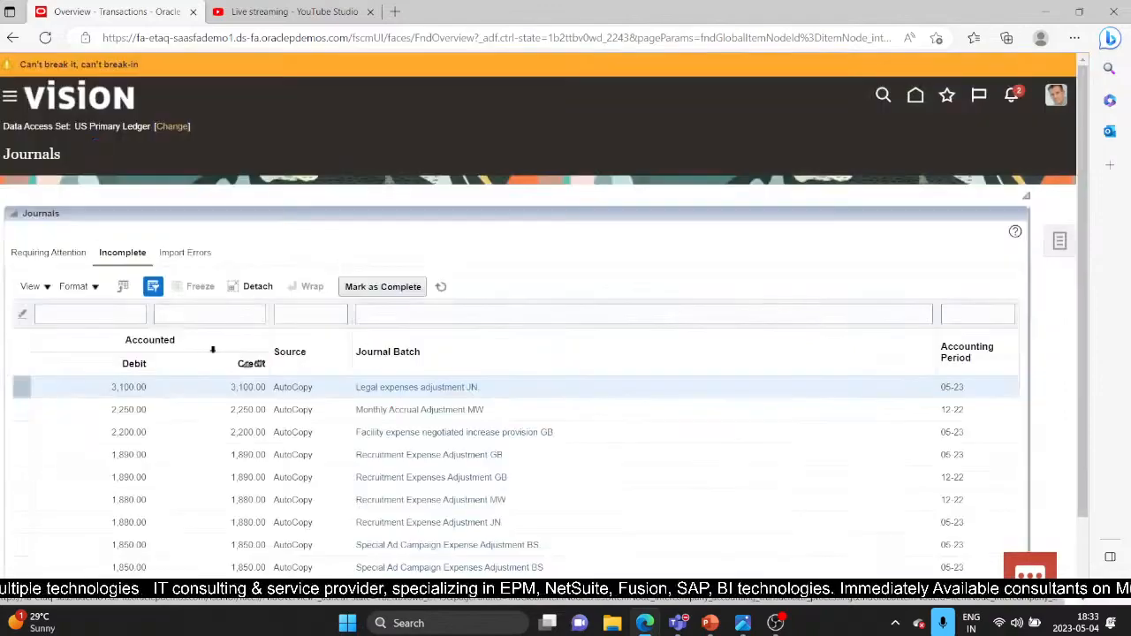
pyautogui.click(1060, 247)
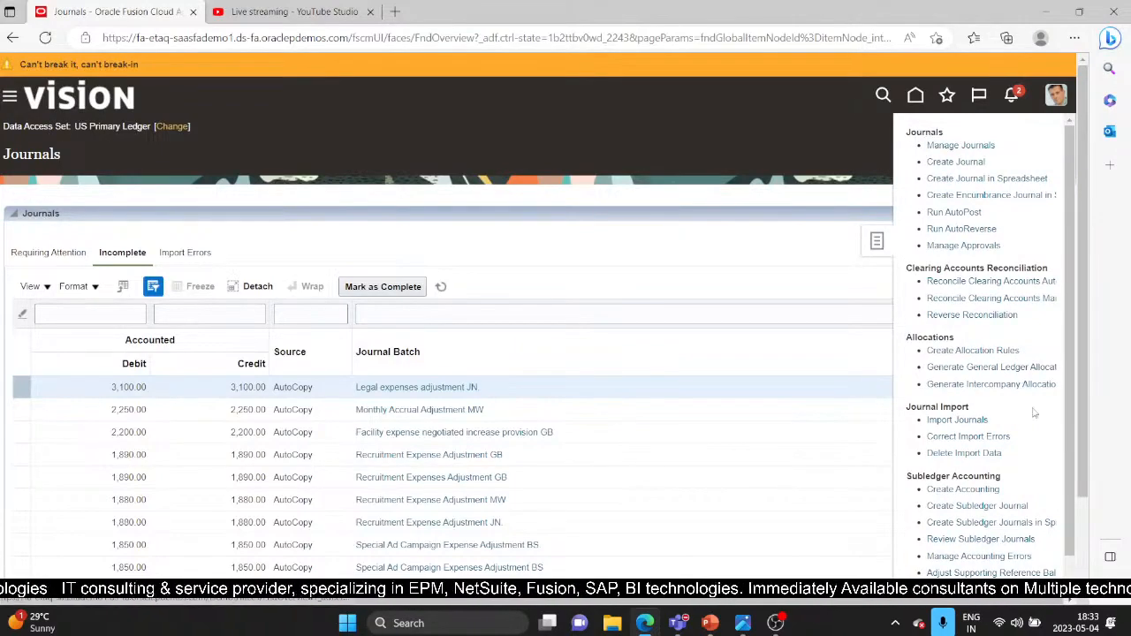
pyautogui.click(960, 162)
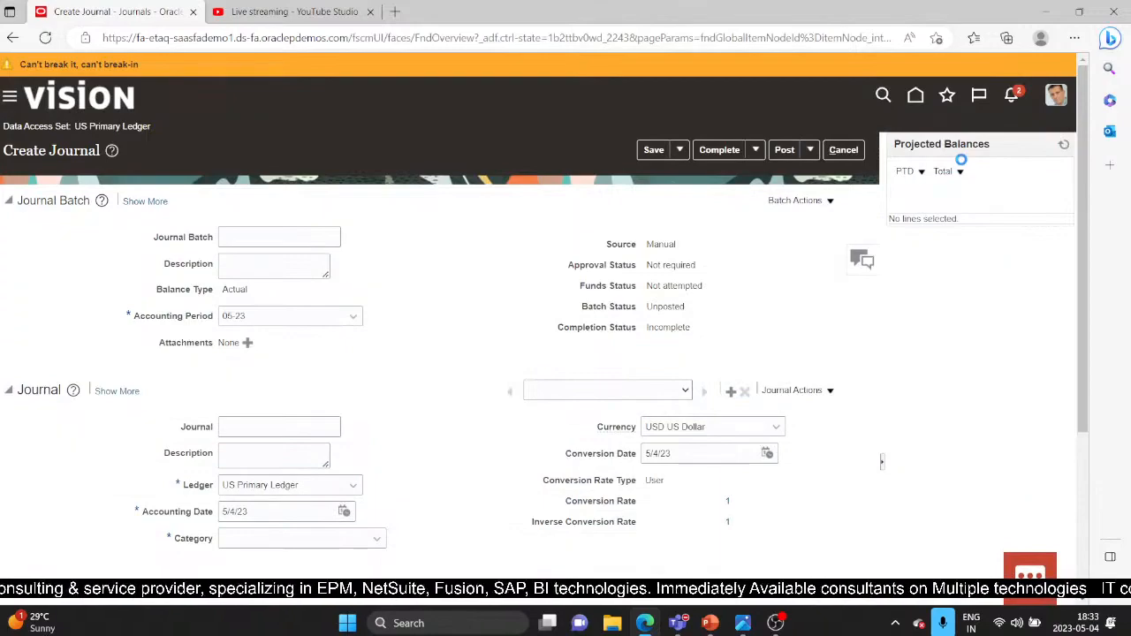
# Name the journal batch "Test I/C 02" and give it the description "Test"
pyautogui.click(260, 234)
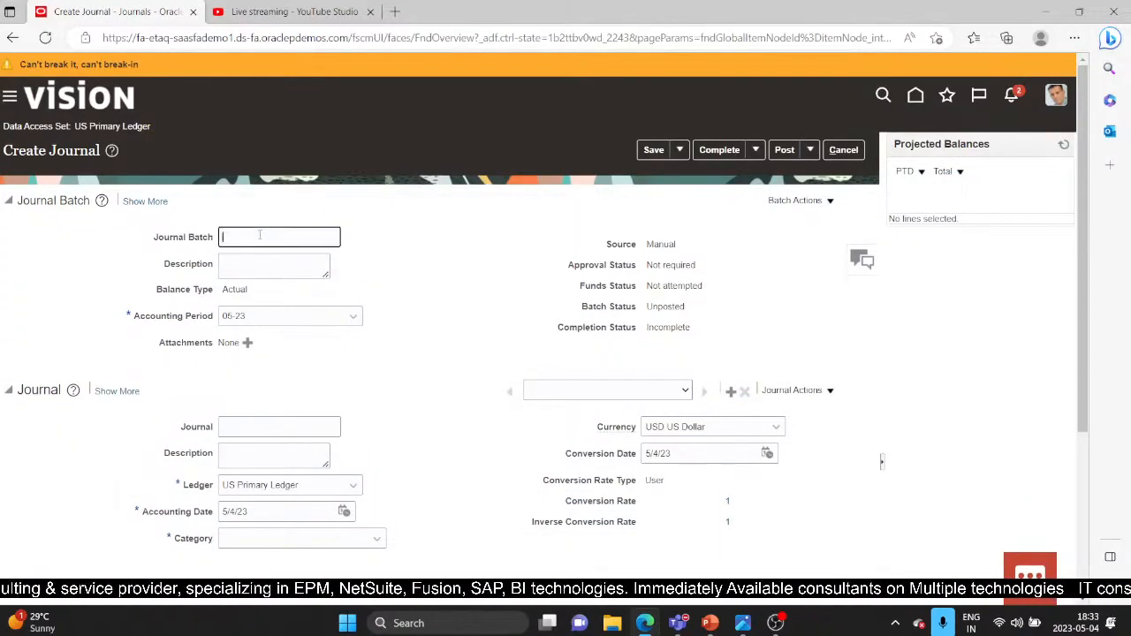
pyautogui.write('Test')
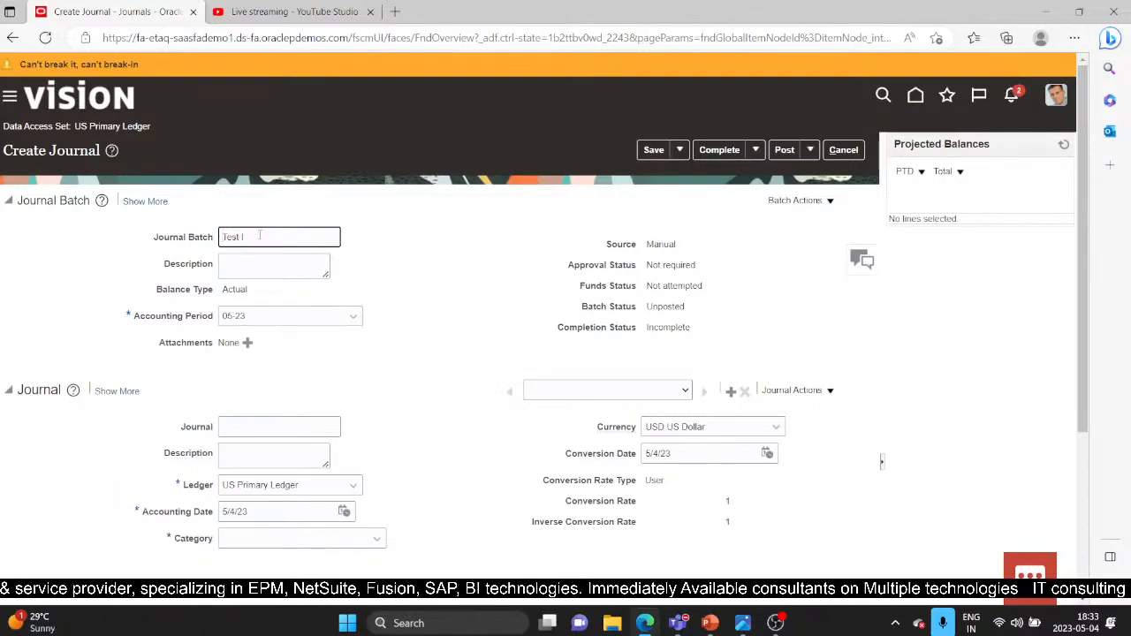
pyautogui.write(' I/C')
pyautogui.press('BackSpace')
pyautogui.press('BackSpace')
pyautogui.press('BackSpace')
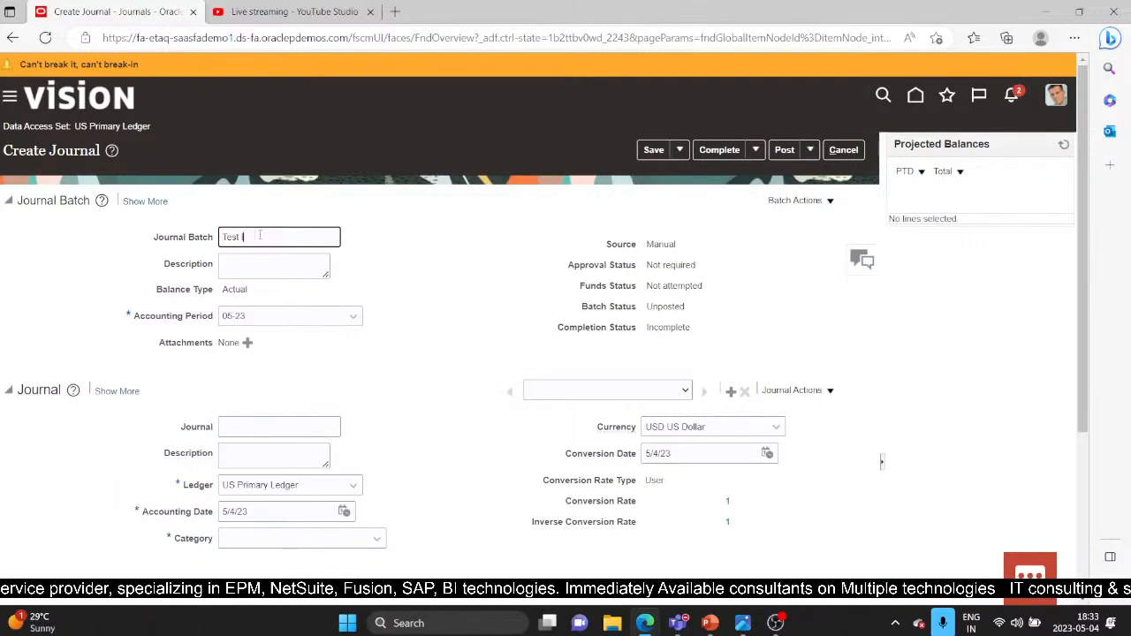
pyautogui.write('I/C')
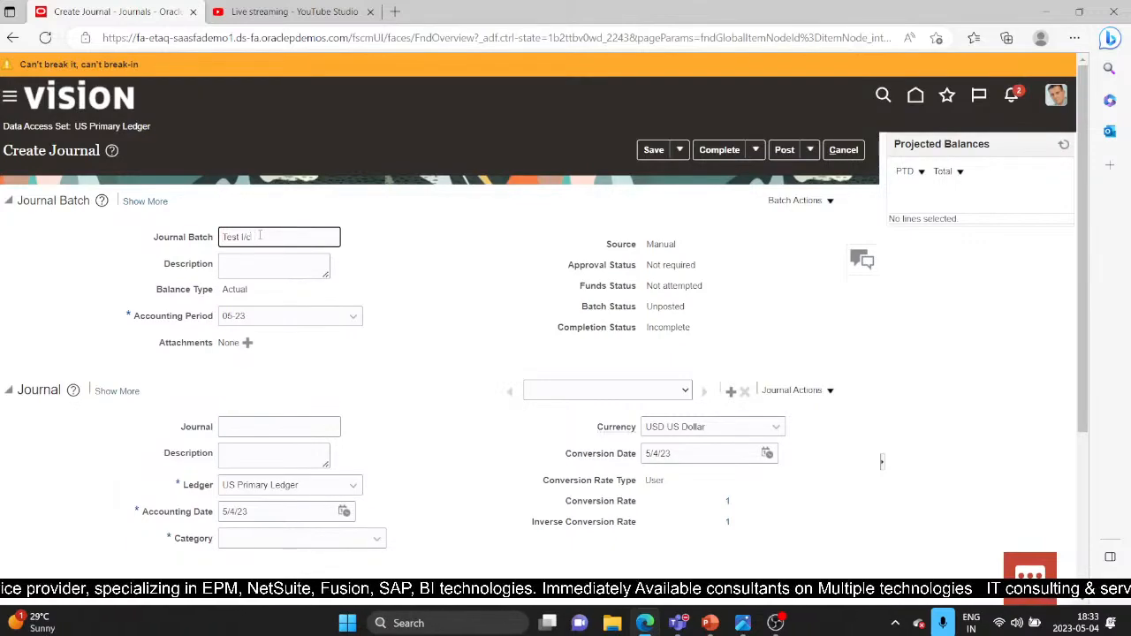
pyautogui.press('BackSpace')
pyautogui.write('C ')
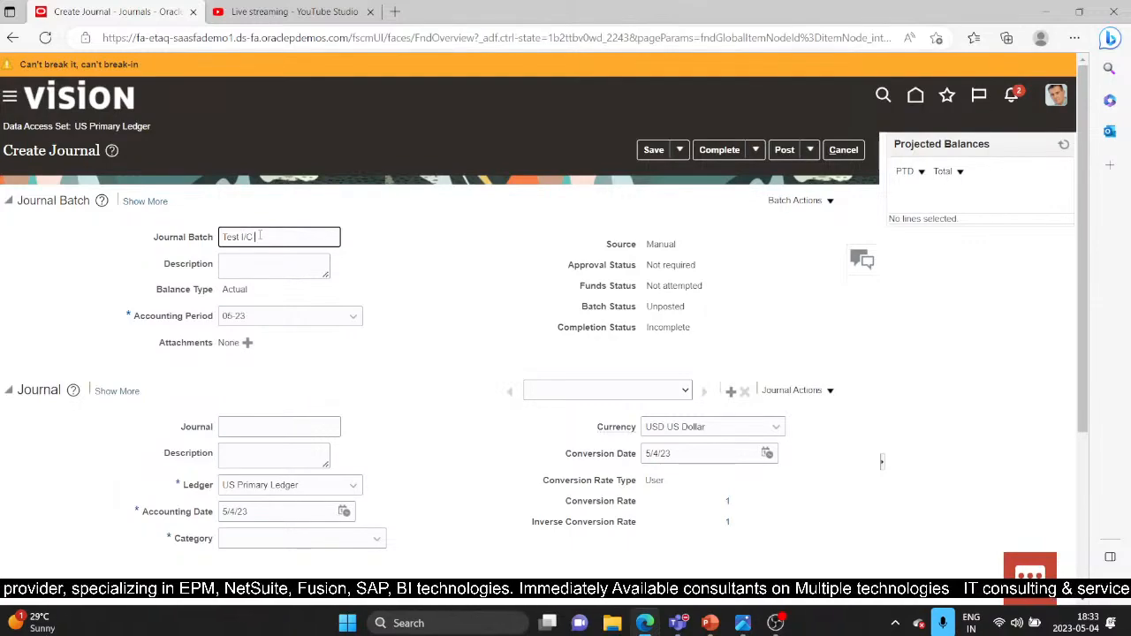
pyautogui.write('02')
pyautogui.press('Tab')
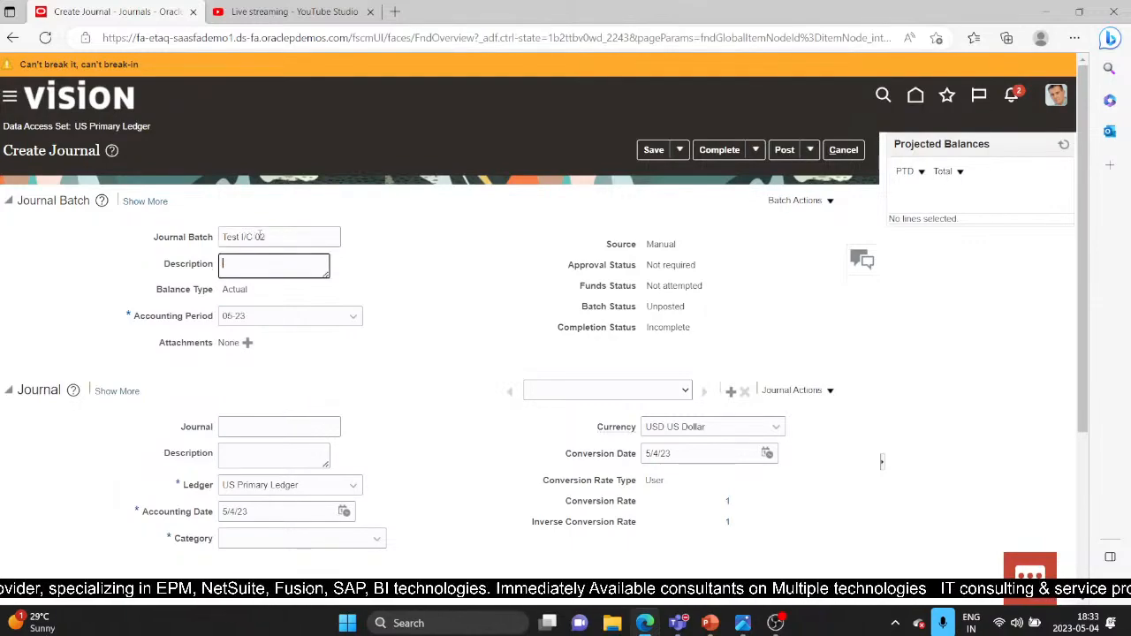
pyautogui.write('Test')
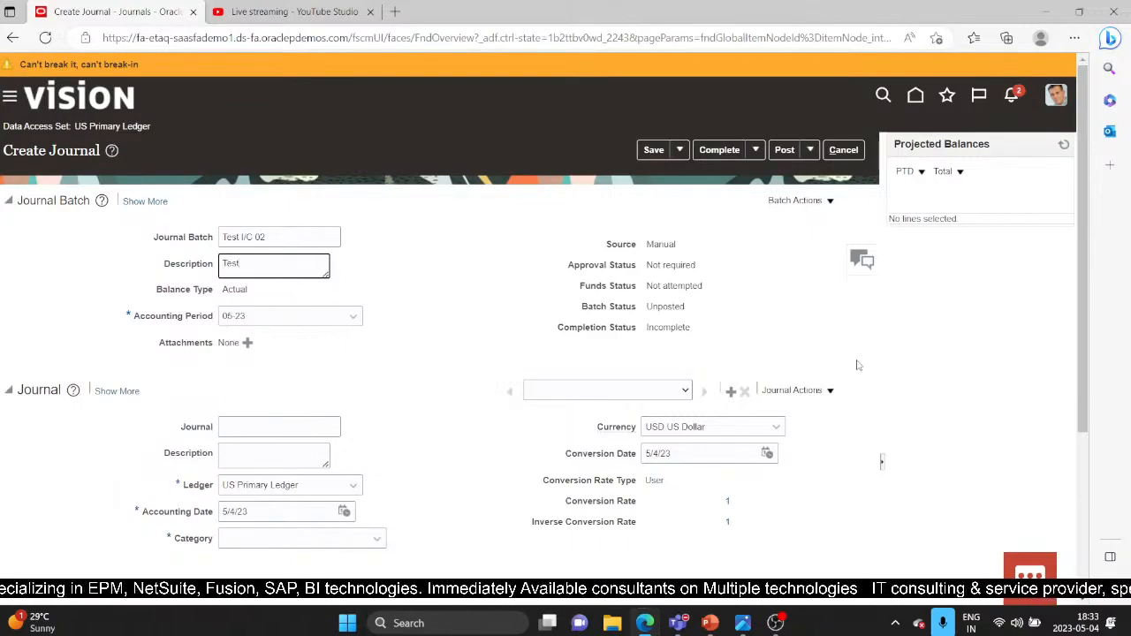
# Enter "Test" as the description in the Journal section
pyautogui.scroll(-1, 384, 319)
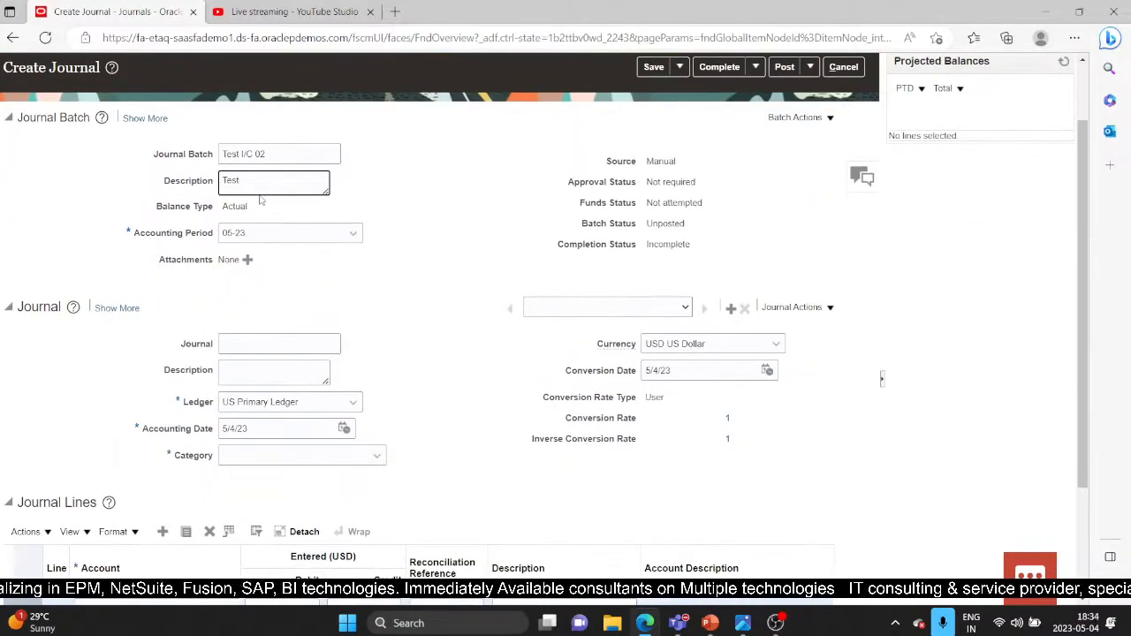
pyautogui.moveTo(239, 183); pyautogui.dragTo(210, 184)
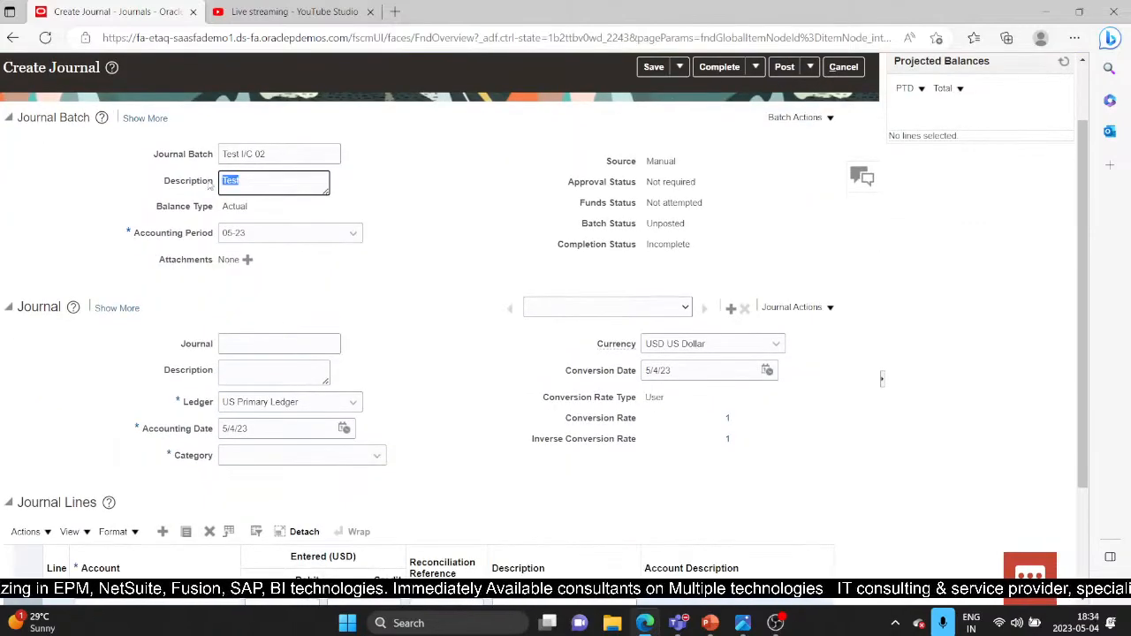
pyautogui.click(270, 378)
pyautogui.click(272, 343)
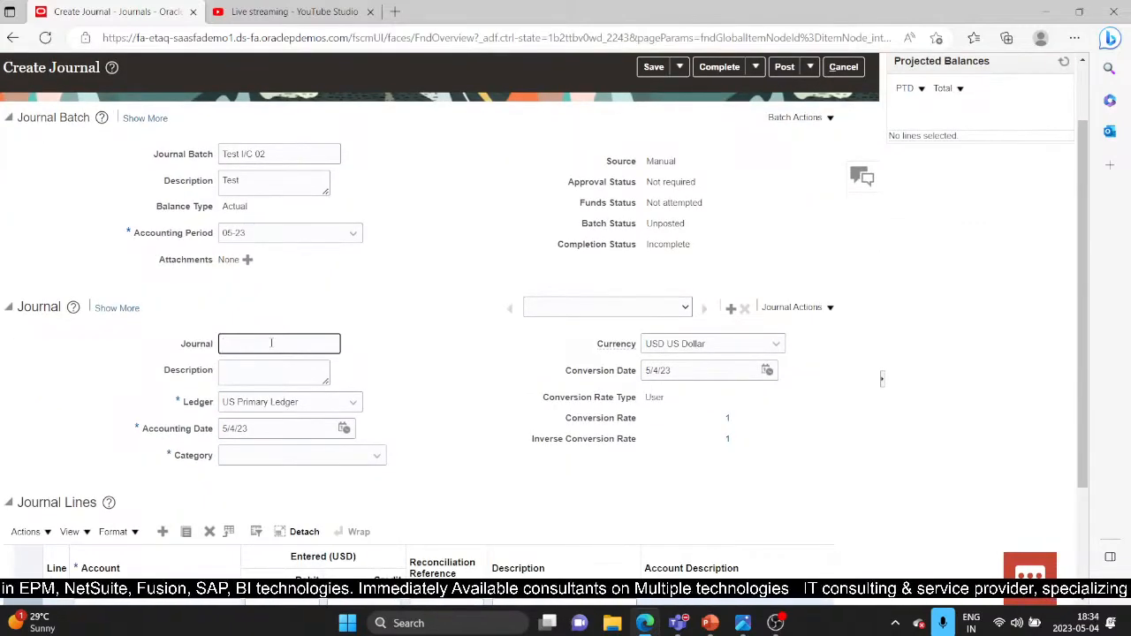
pyautogui.click(257, 378)
pyautogui.write('Test')
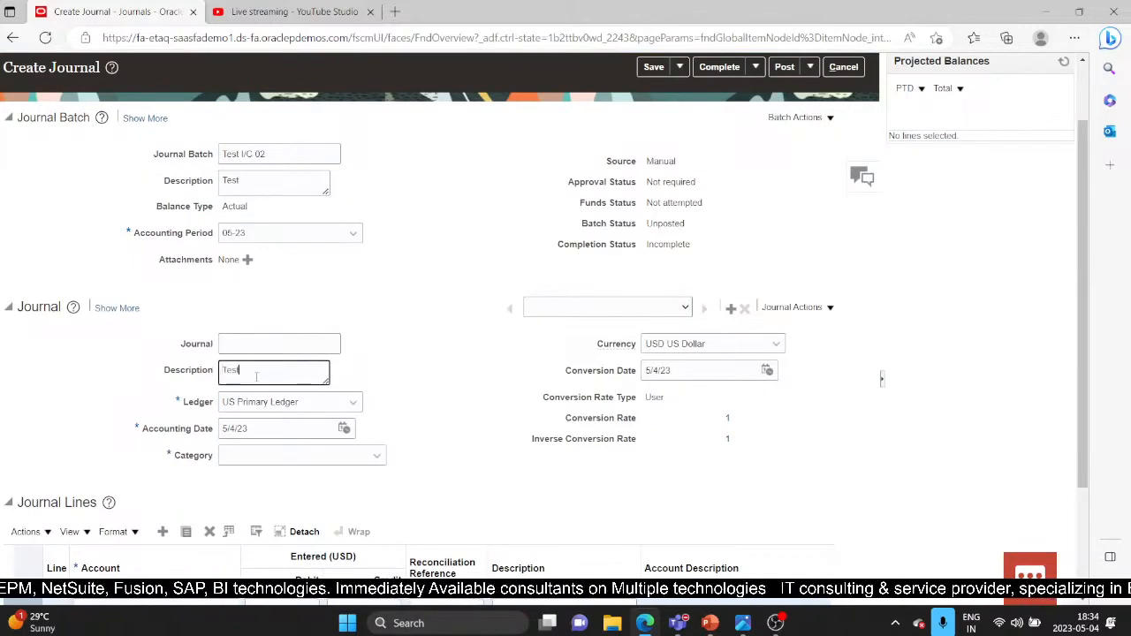
# Set the journal's category to Adjustment
pyautogui.scroll(-1, 313, 387)
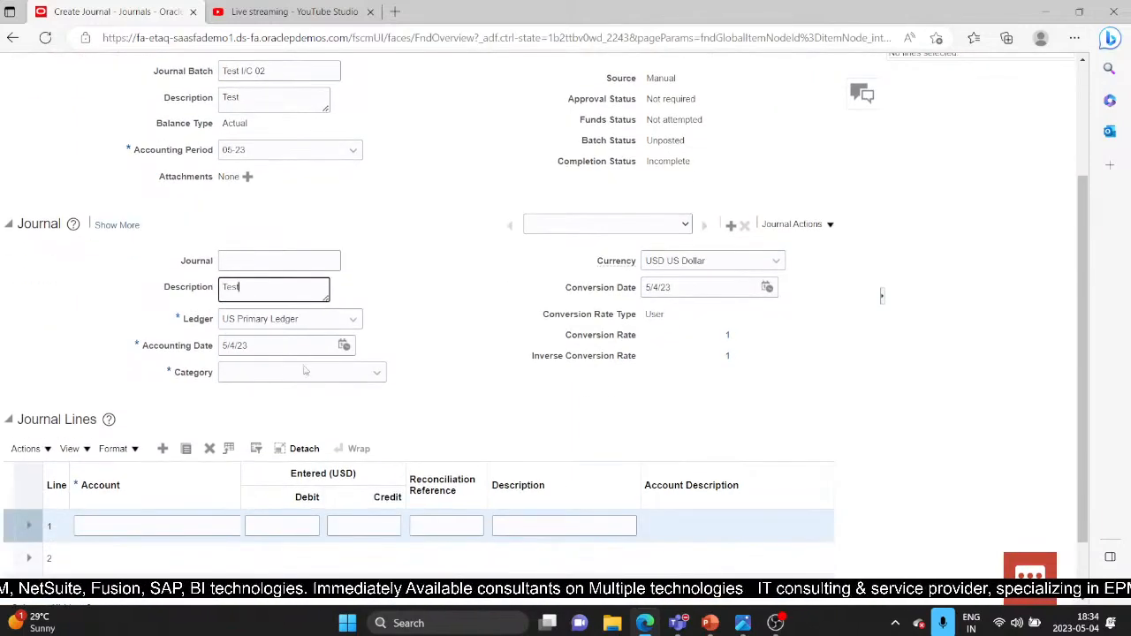
pyautogui.click(375, 375)
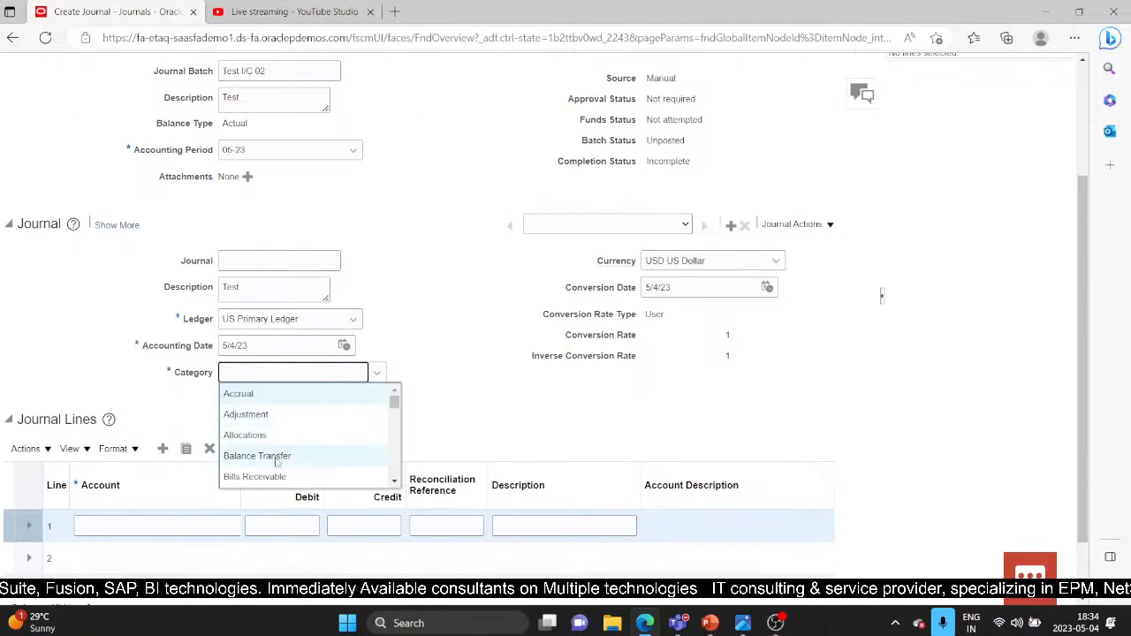
pyautogui.scroll(-5, 289, 458)
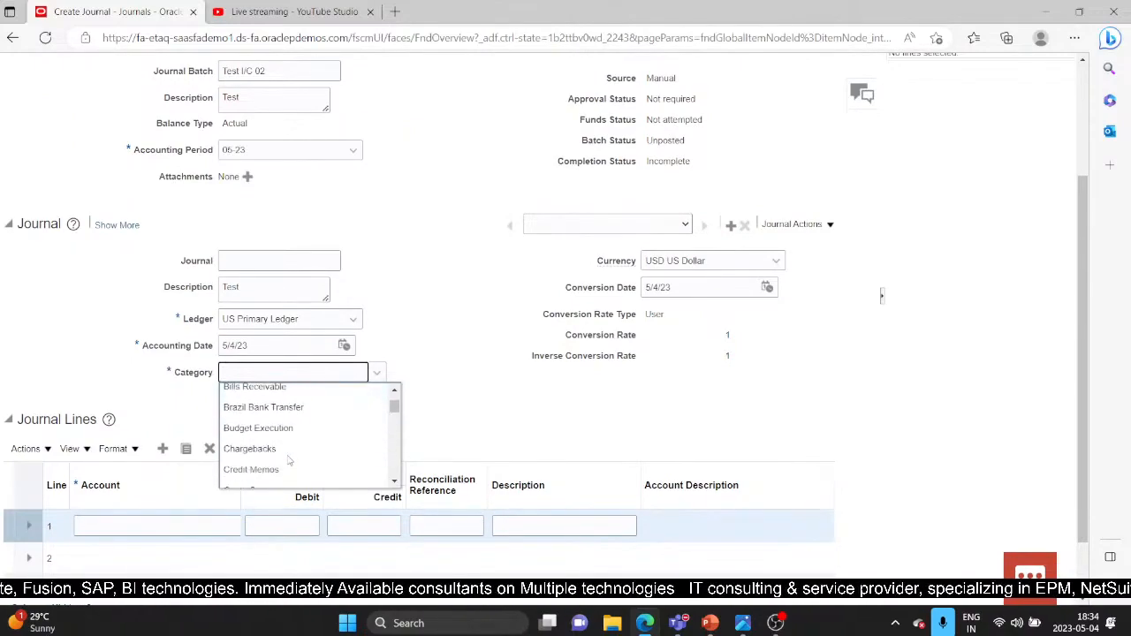
pyautogui.scroll(-5, 288, 460)
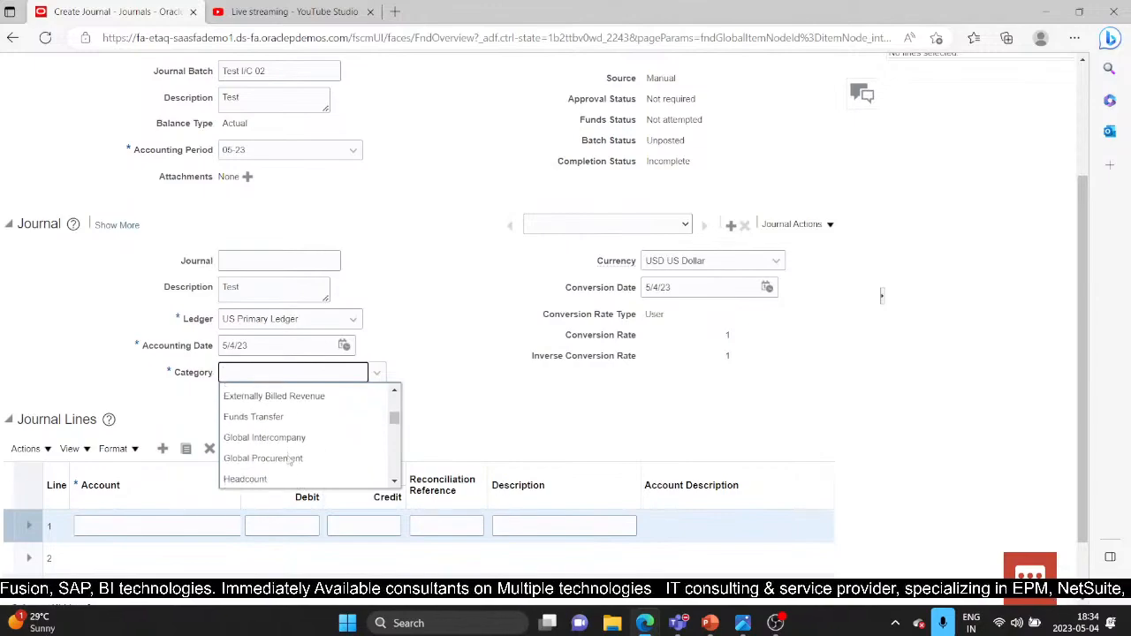
pyautogui.scroll(-4, 288, 460)
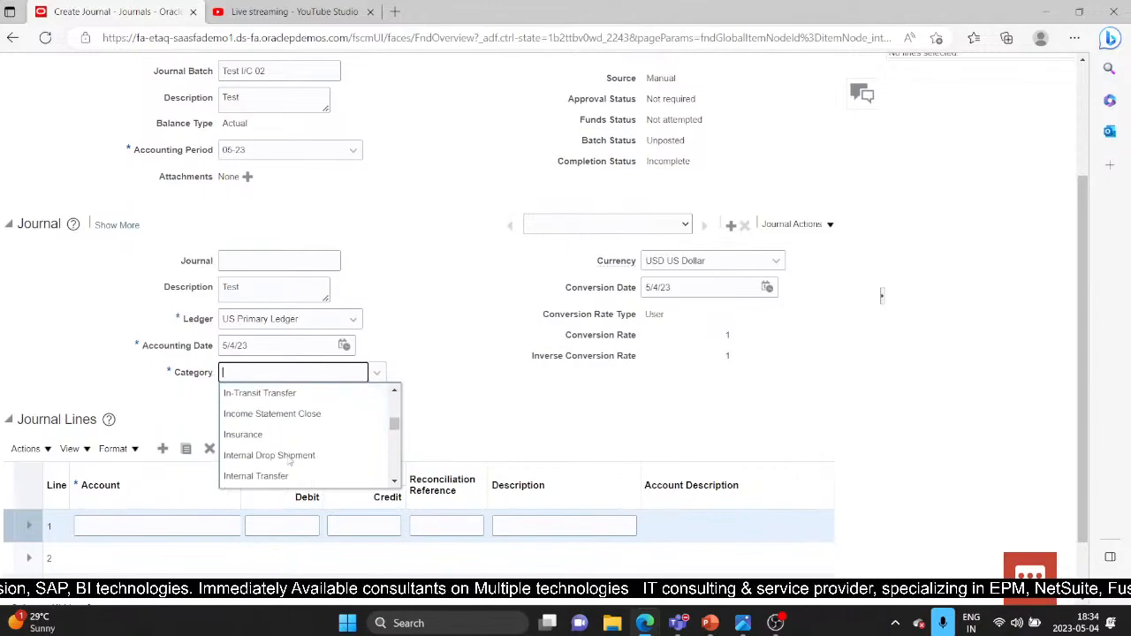
pyautogui.scroll(-5, 288, 460)
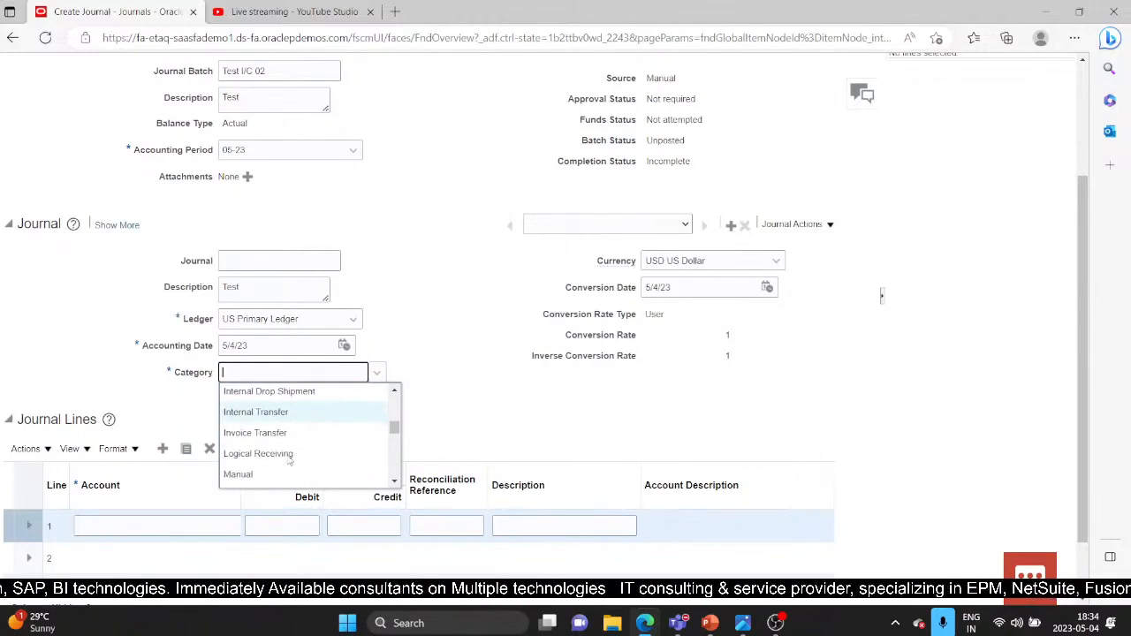
pyautogui.scroll(-5, 289, 459)
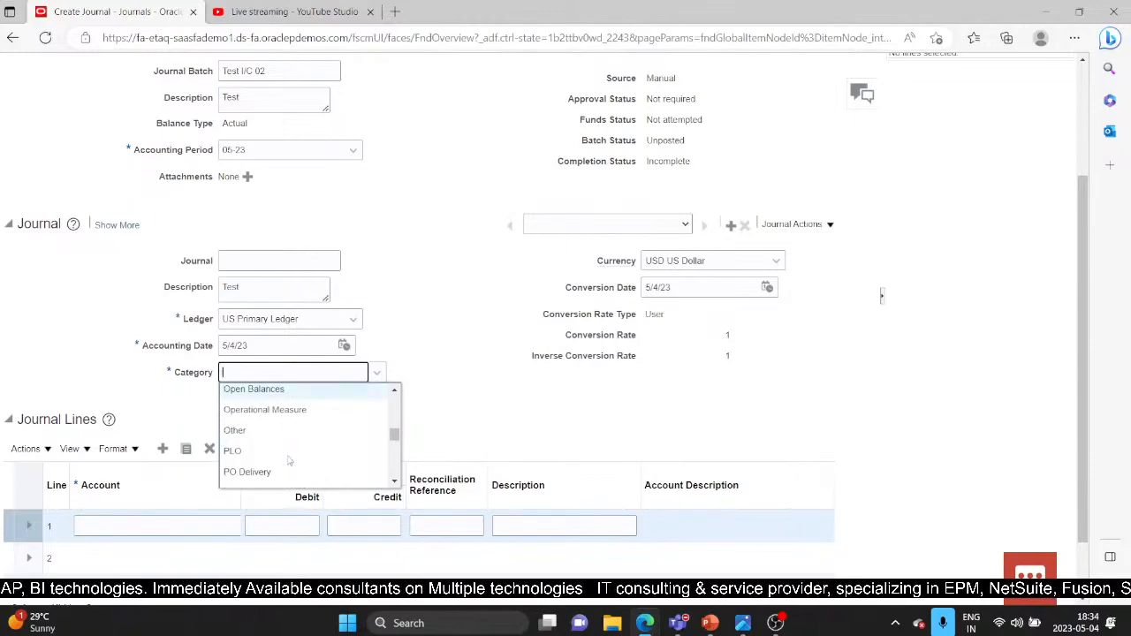
pyautogui.scroll(-10, 289, 460)
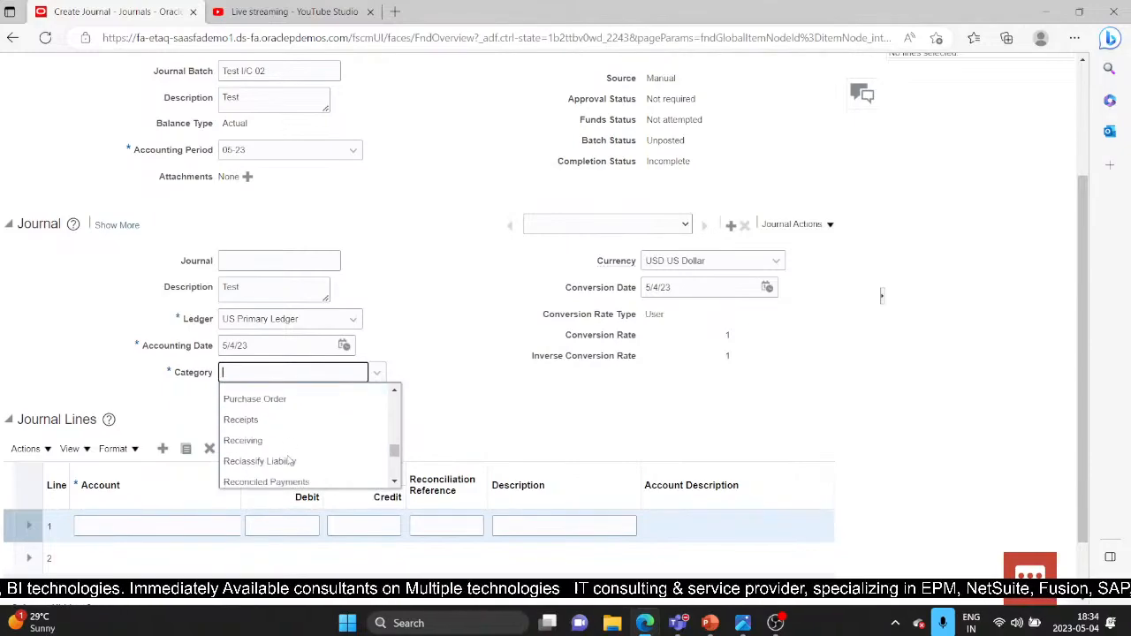
pyautogui.scroll(9, 288, 459)
pyautogui.scroll(3, 289, 460)
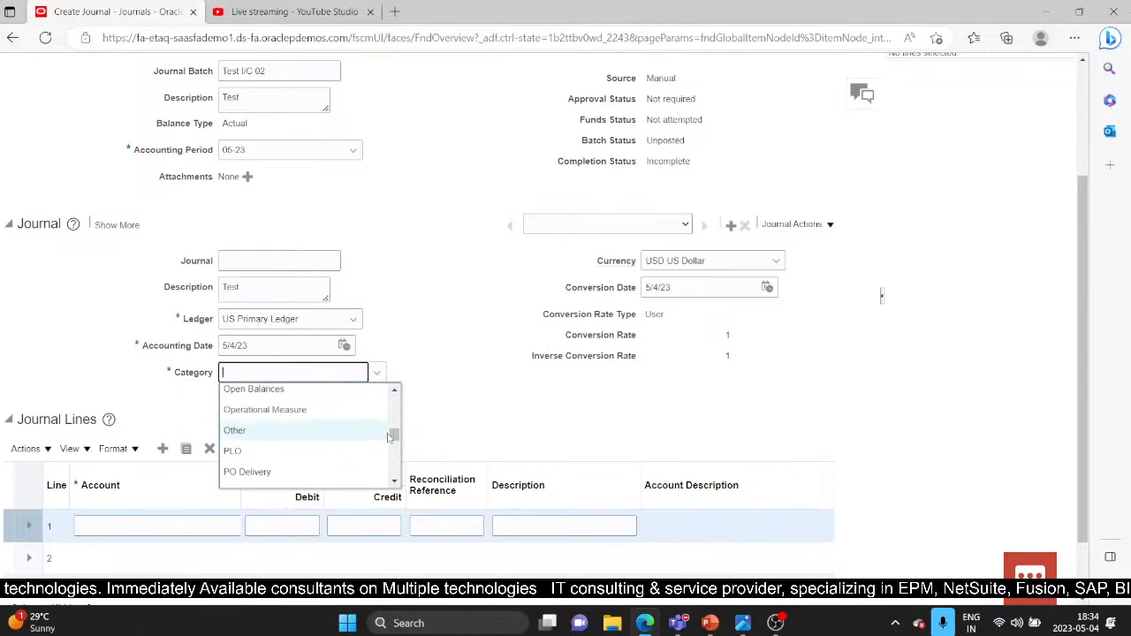
pyautogui.moveTo(394, 436); pyautogui.dragTo(397, 393)
pyautogui.click(273, 415)
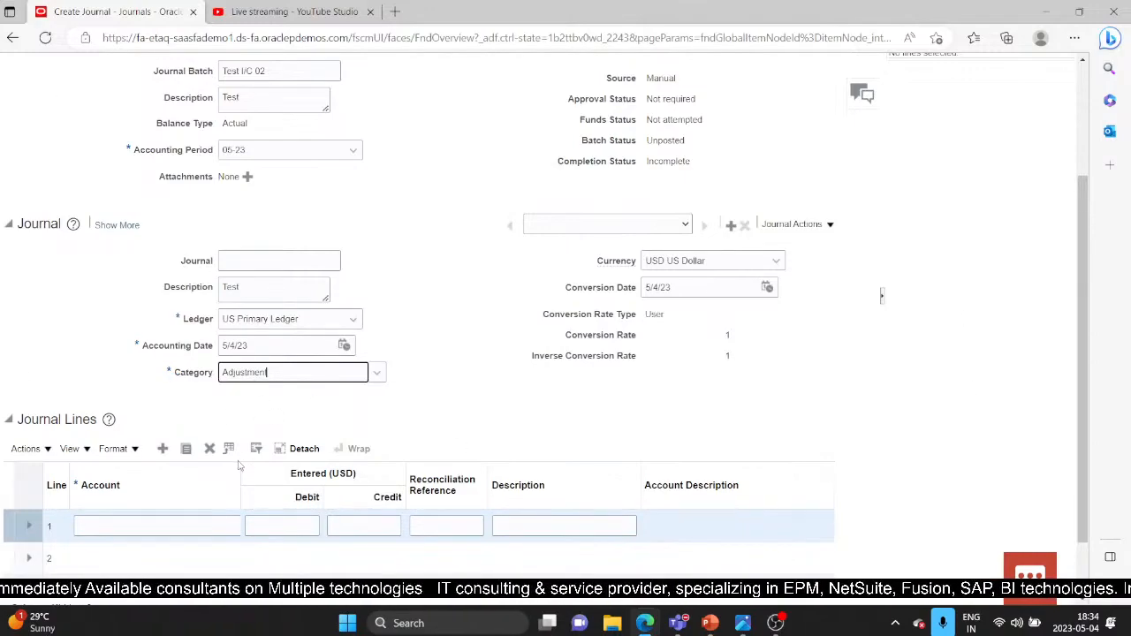
# Widen the Account column and set line 1's account to 101.10.60540.000.000.000, finding Miscellaneous by searching descriptions for "misc"
pyautogui.moveTo(243, 472); pyautogui.dragTo(320, 500)
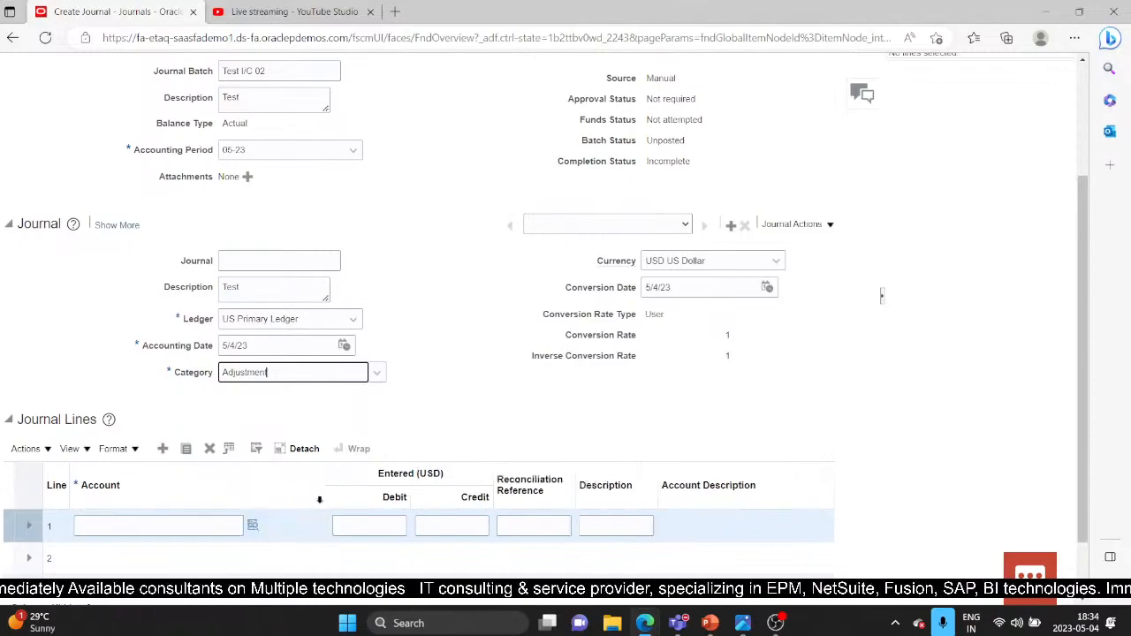
pyautogui.click(252, 526)
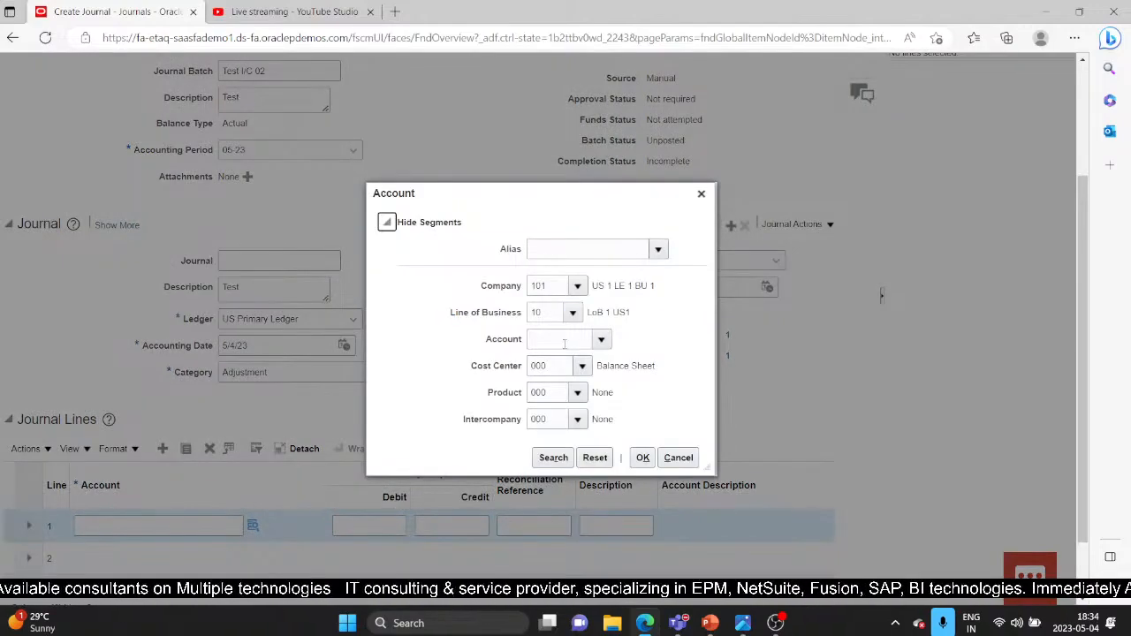
pyautogui.click(564, 344)
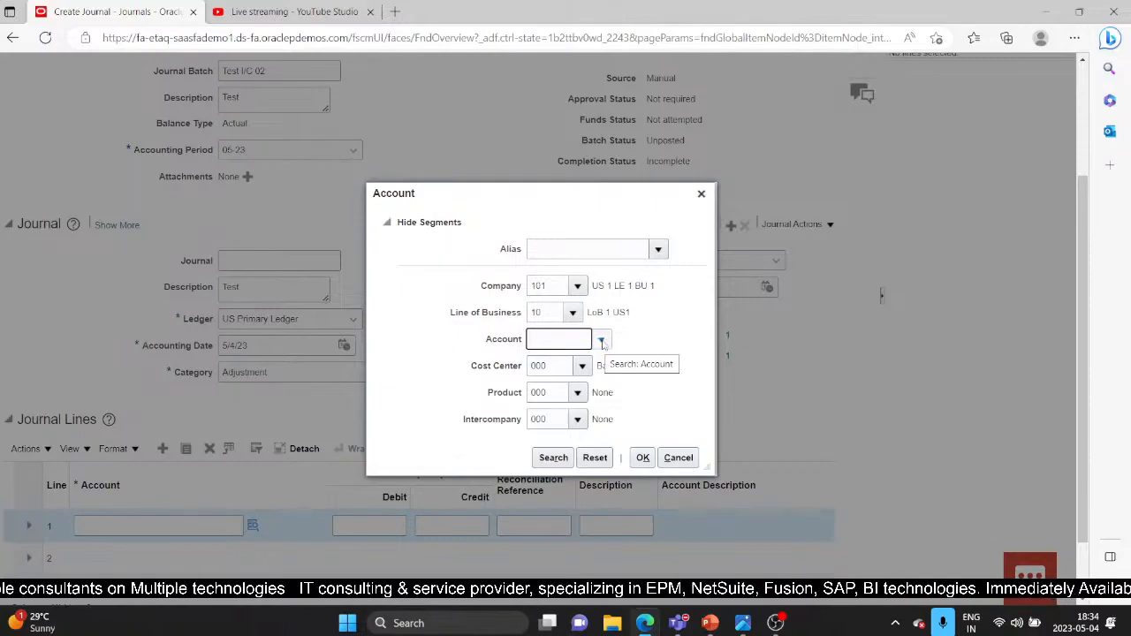
pyautogui.click(602, 341)
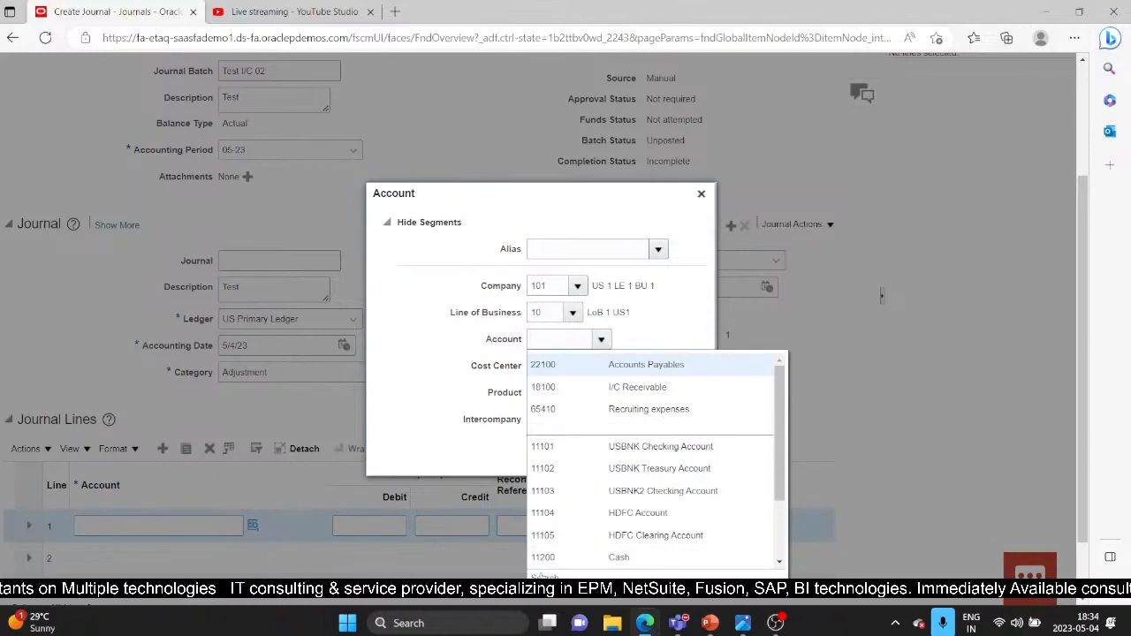
pyautogui.press('Escape')
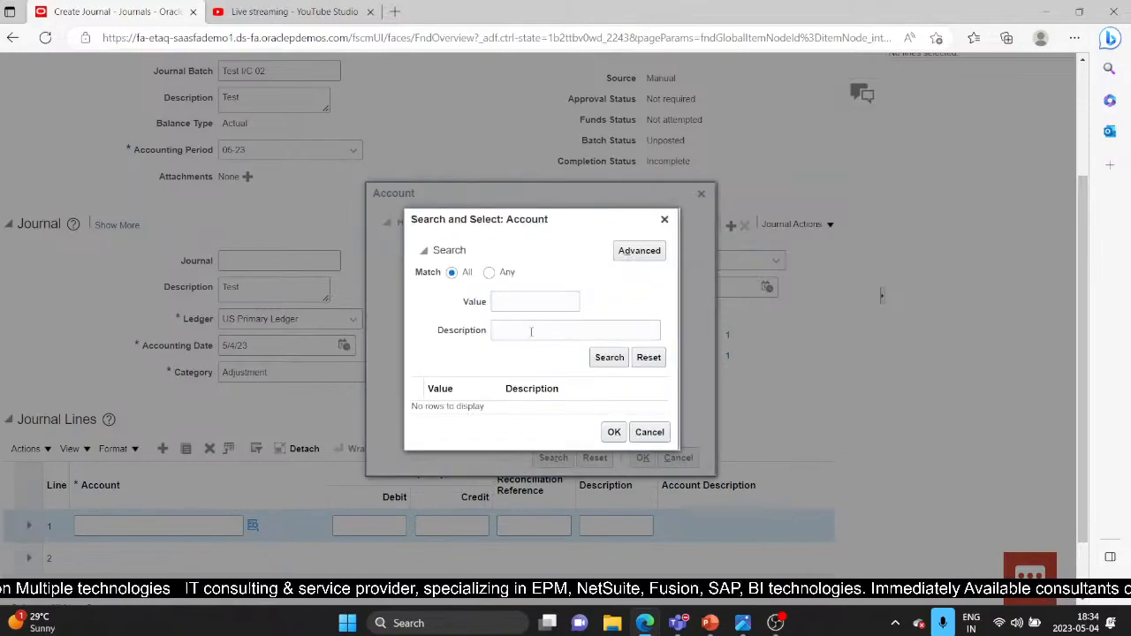
pyautogui.click(531, 332)
pyautogui.write('misc')
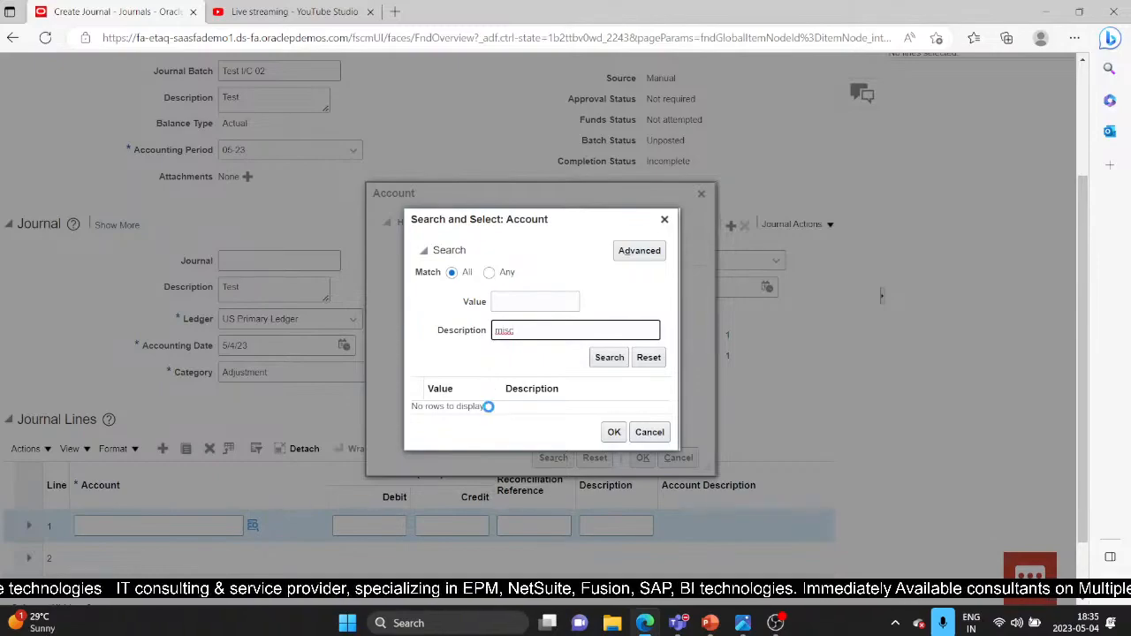
pyautogui.click(489, 408)
pyautogui.click(613, 440)
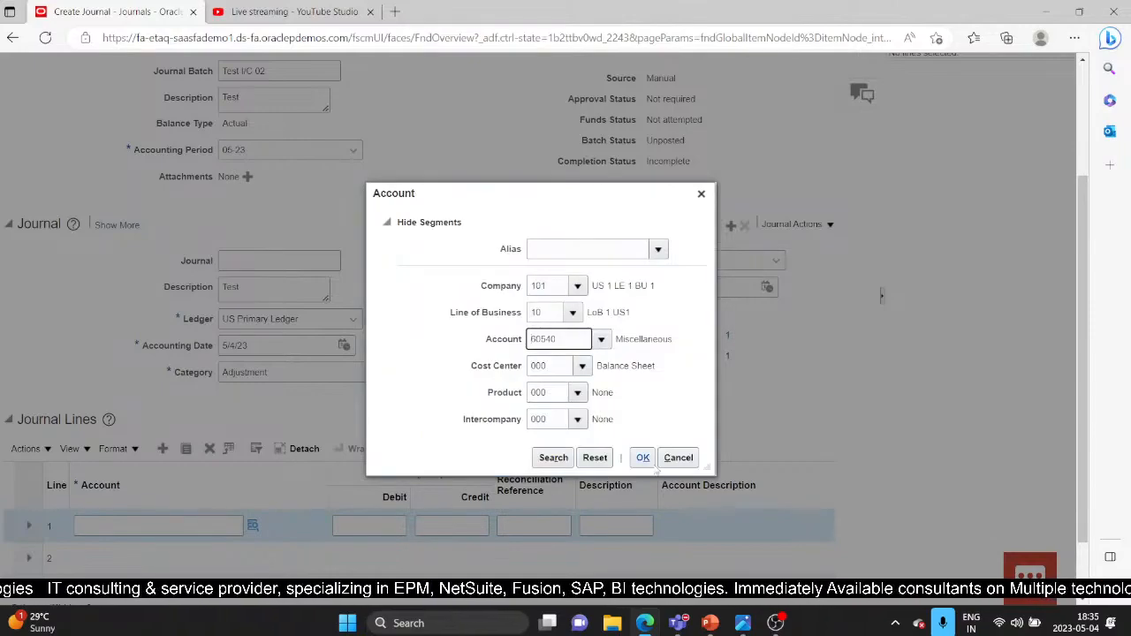
pyautogui.click(645, 463)
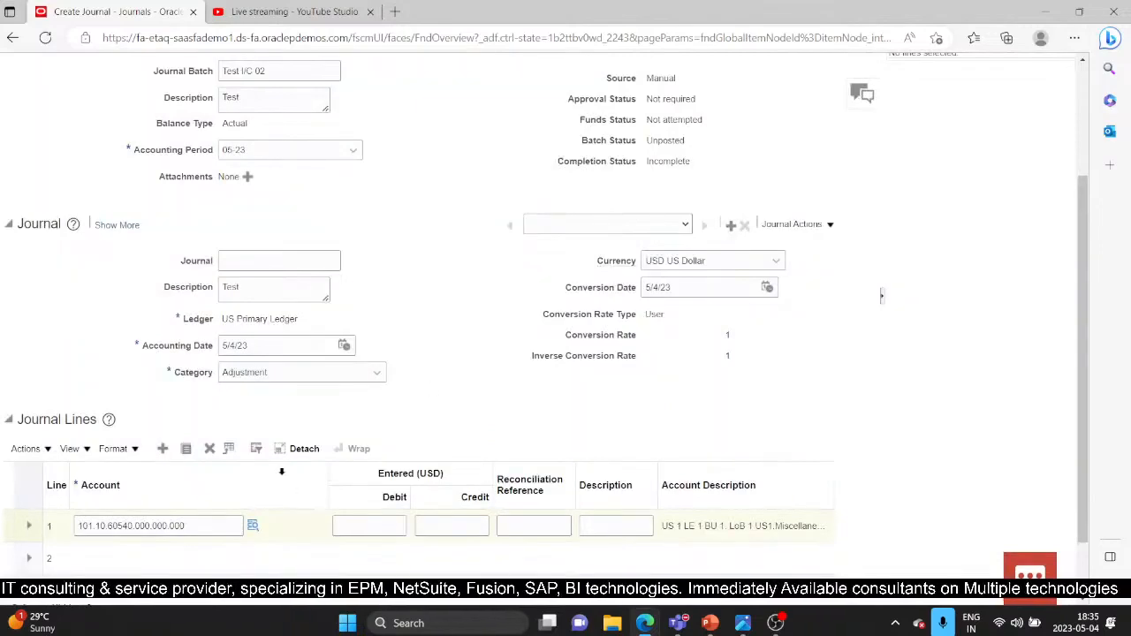
# Enter a credit of 550 USD on journal line 1
pyautogui.click(444, 525)
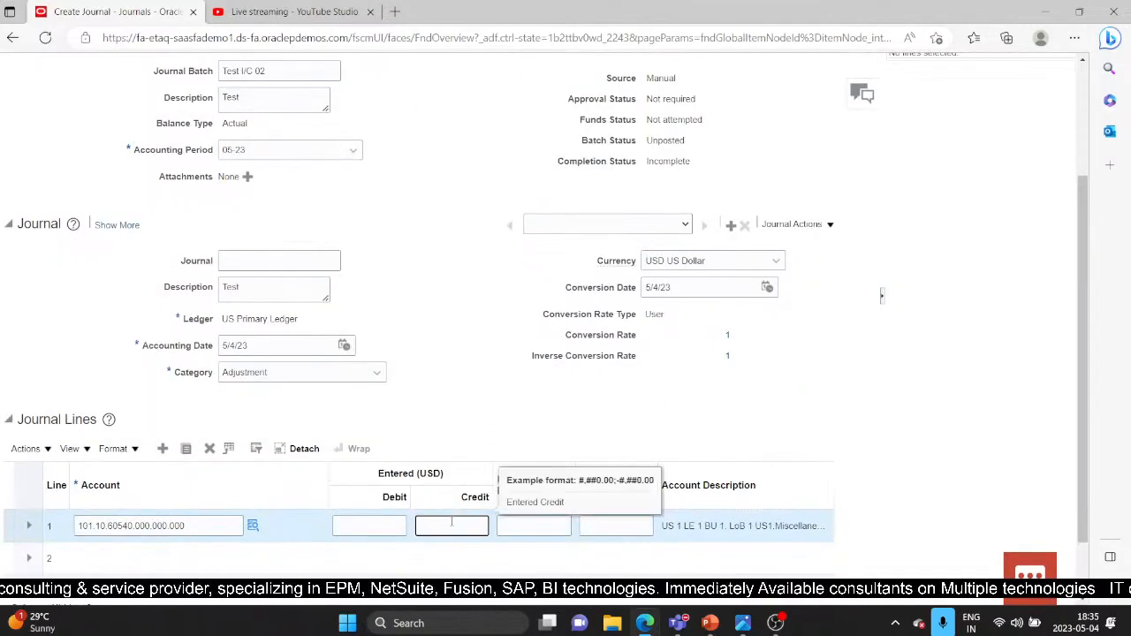
pyautogui.write('10')
pyautogui.press('BackSpace')
pyautogui.press('BackSpace')
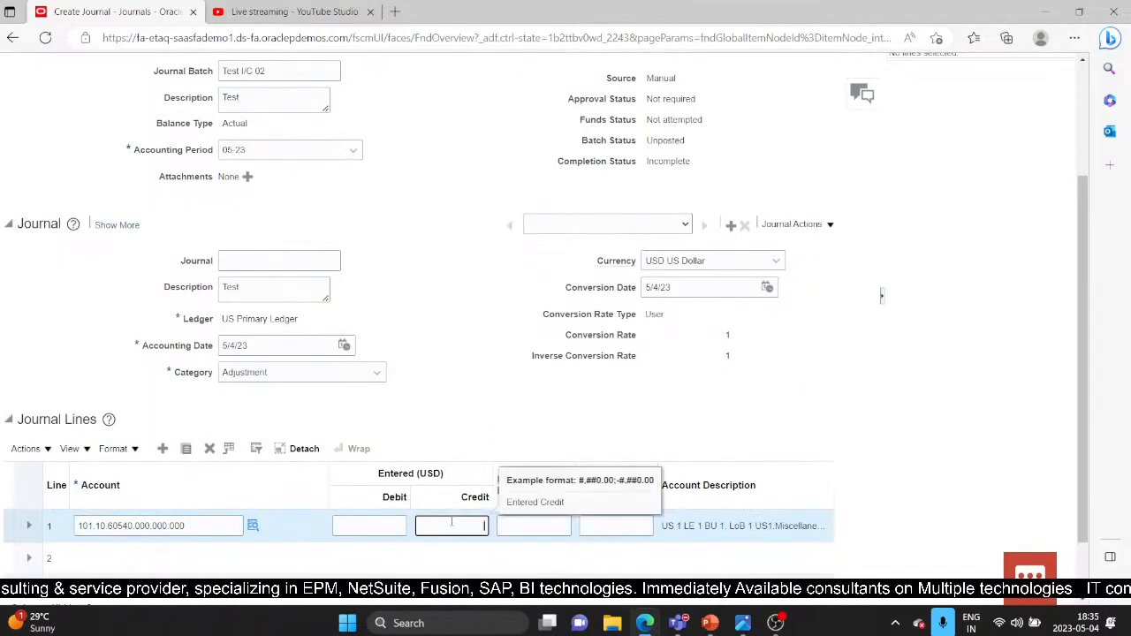
pyautogui.write('550')
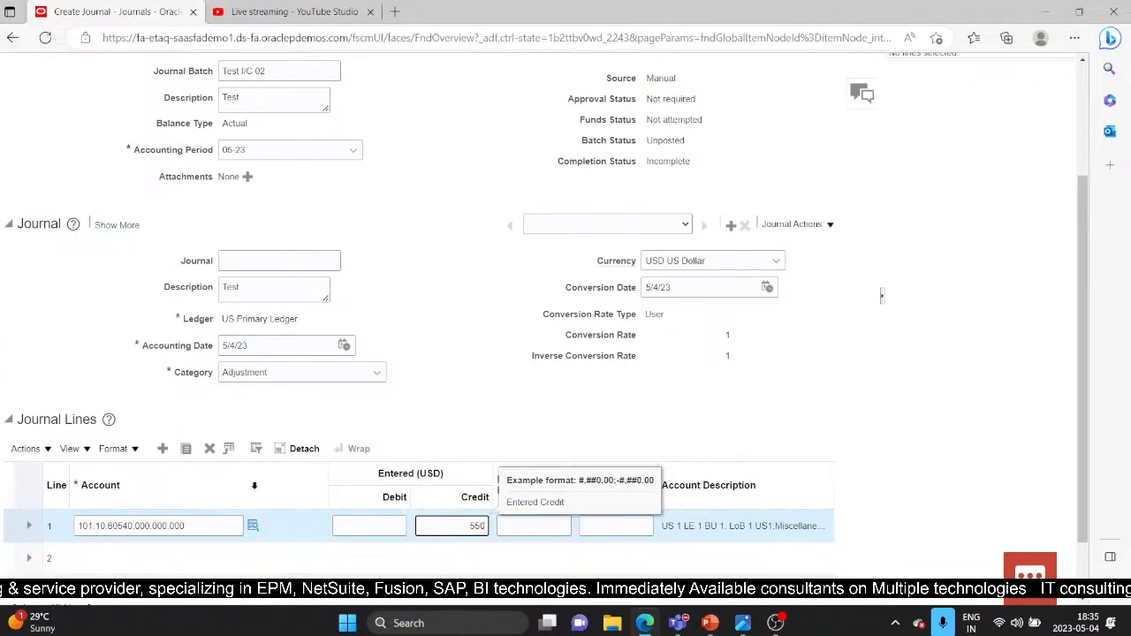
# Open the account segments for journal line 2 and set the company to 102
pyautogui.click(113, 567)
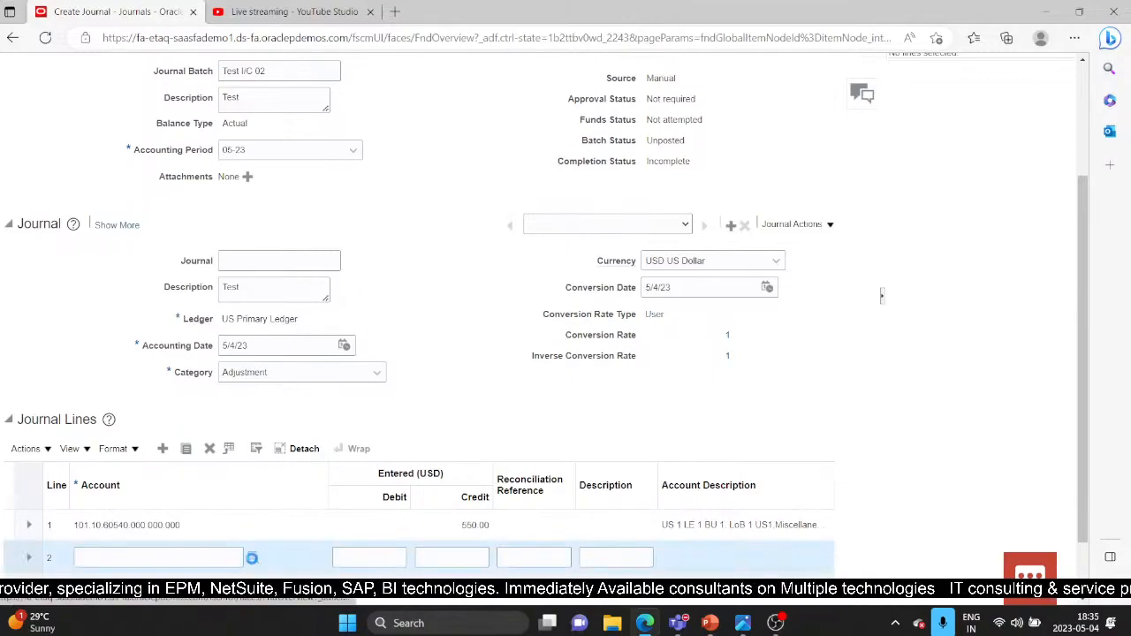
pyautogui.click(252, 558)
pyautogui.click(559, 287)
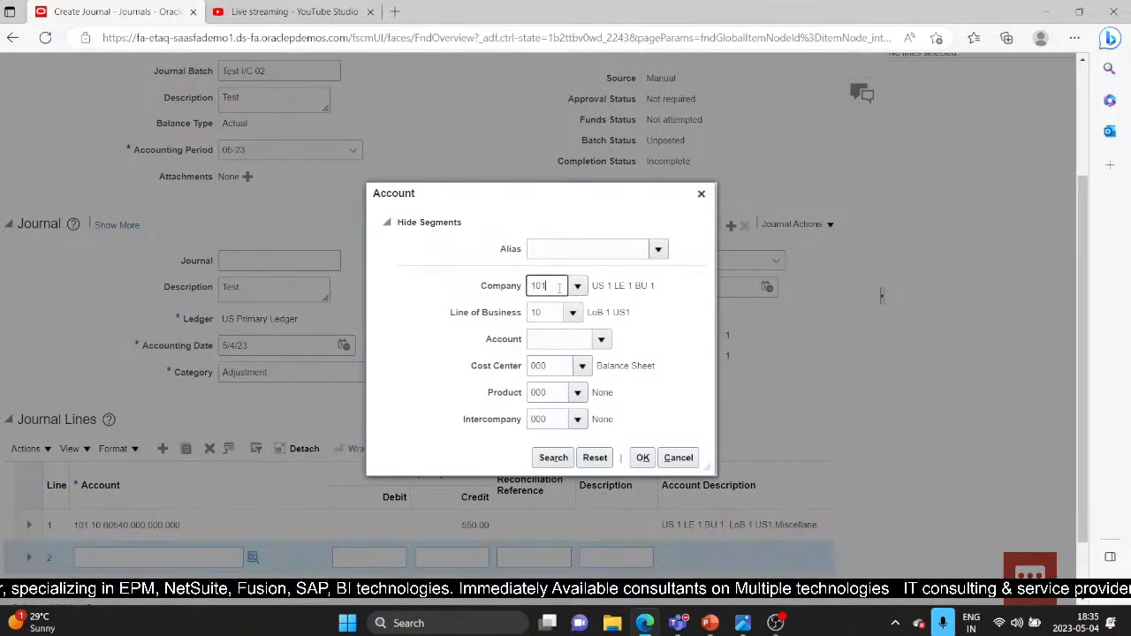
pyautogui.write('2')
pyautogui.press('Tab')
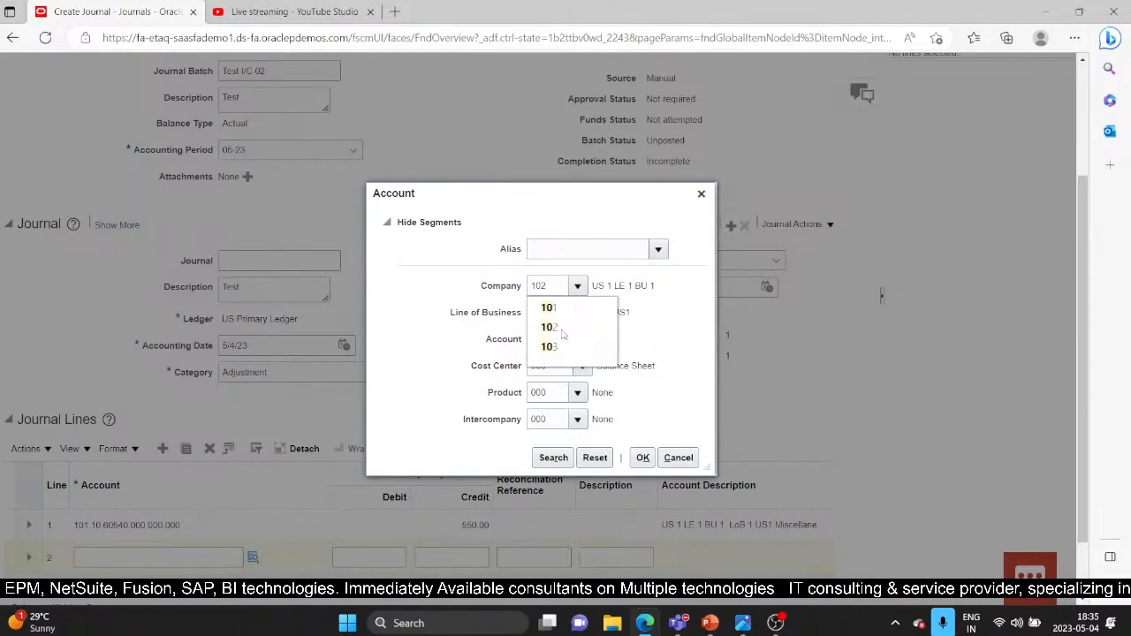
pyautogui.click(564, 333)
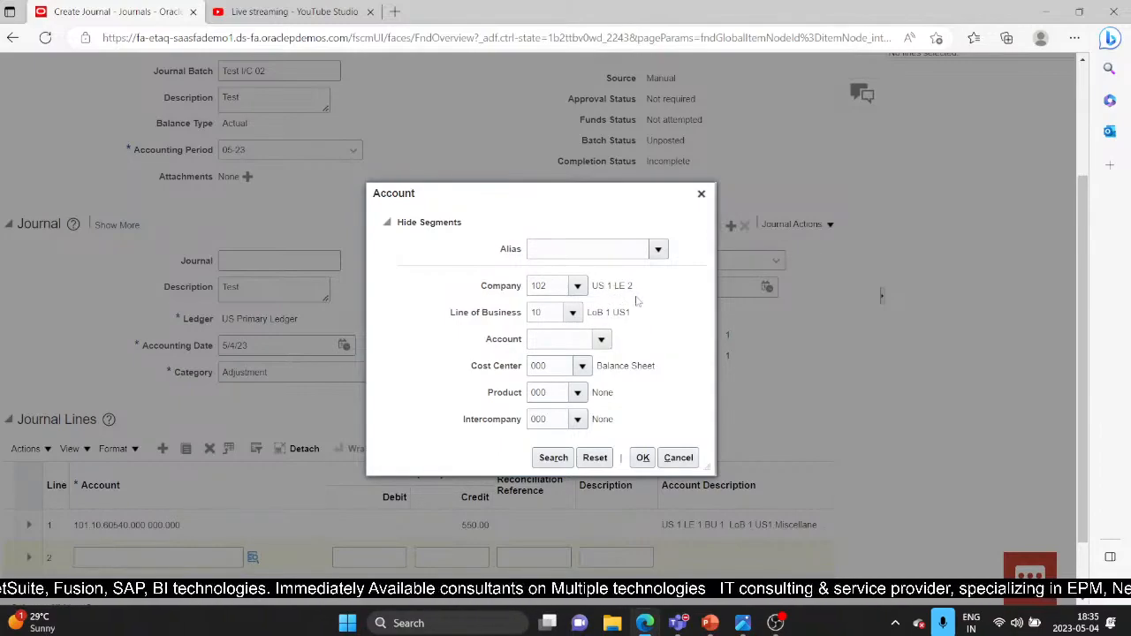
# Switch line 2's company segment to 101 and return it to 102
pyautogui.click(554, 286)
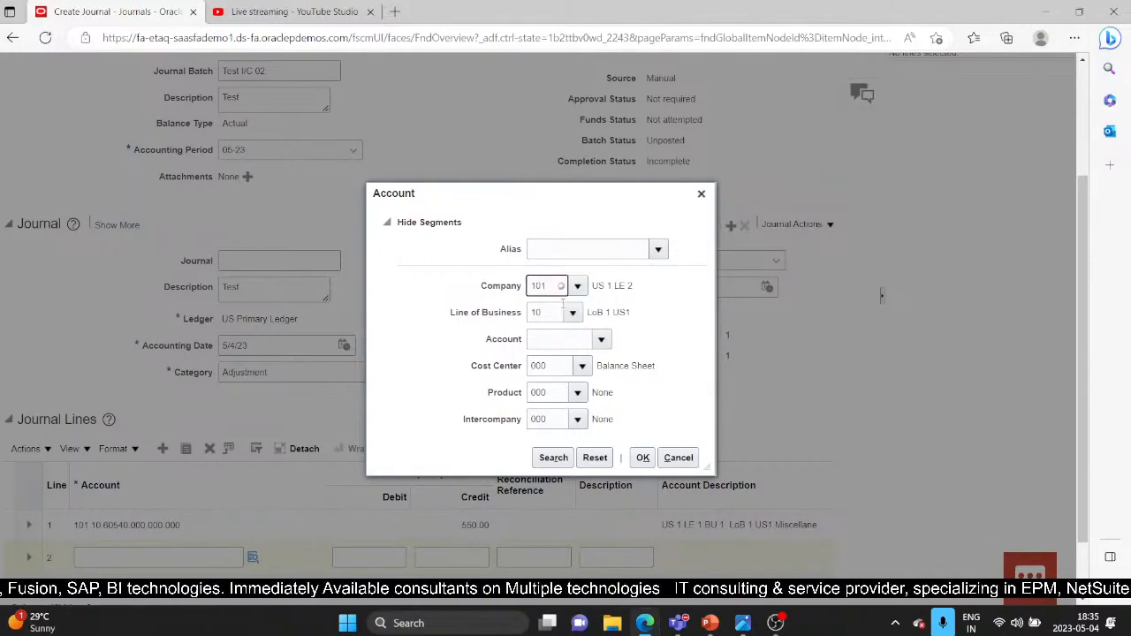
pyautogui.click(573, 312)
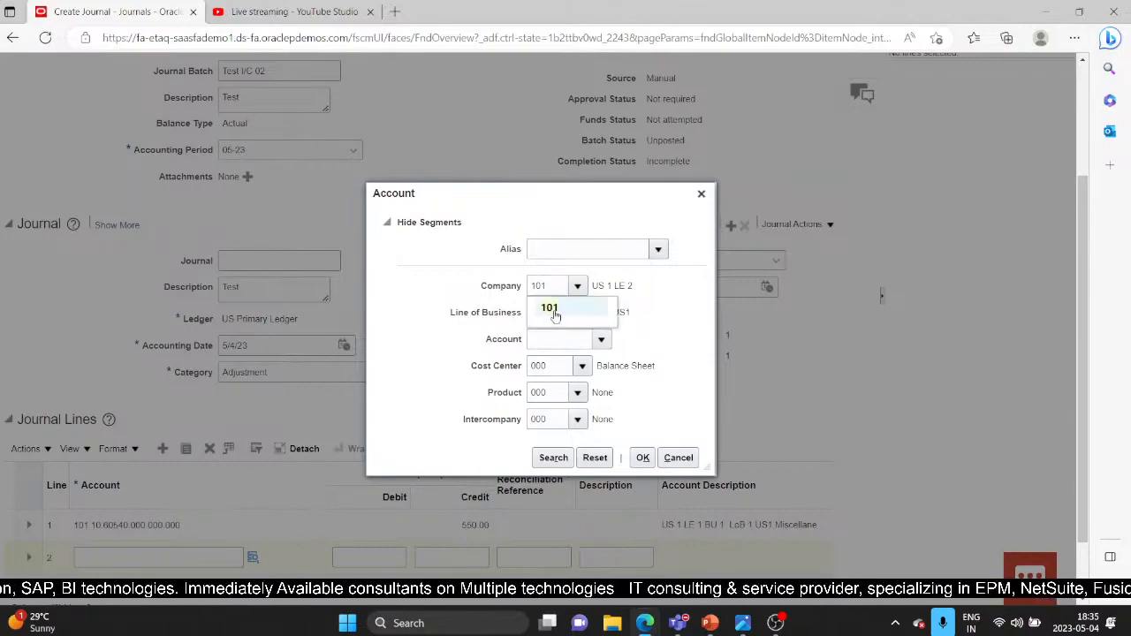
pyautogui.click(553, 311)
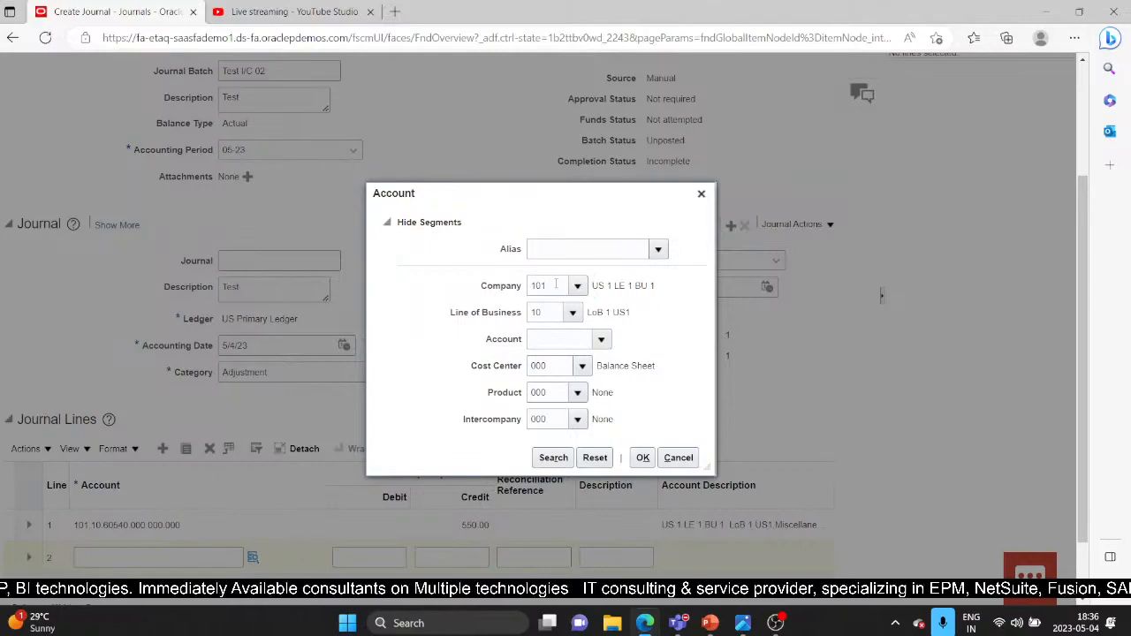
pyautogui.click(556, 284)
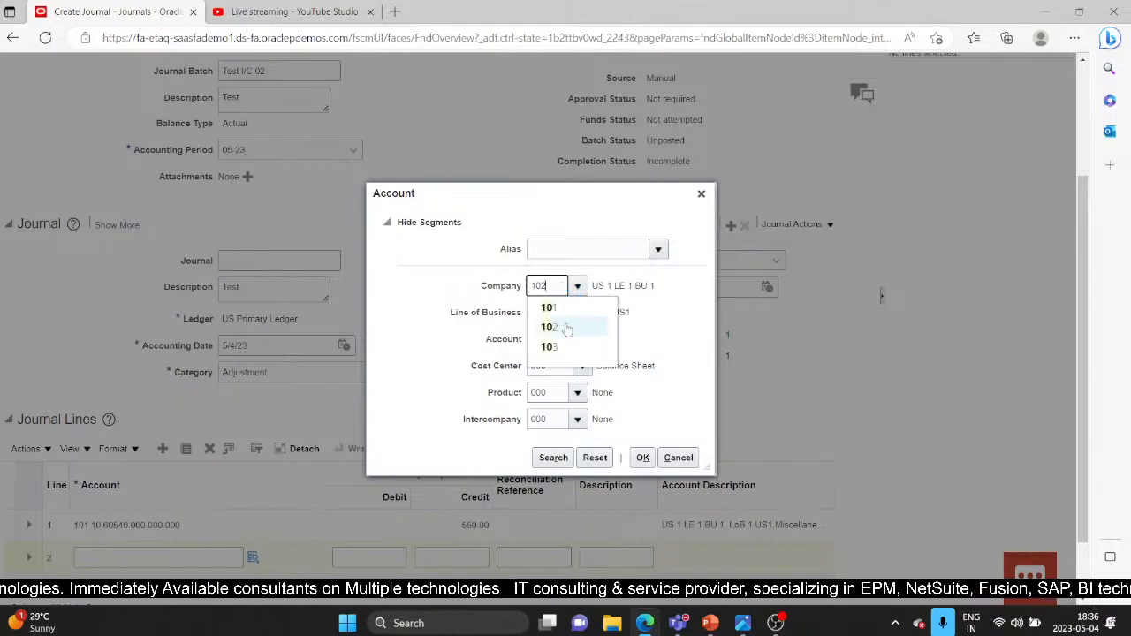
pyautogui.click(566, 324)
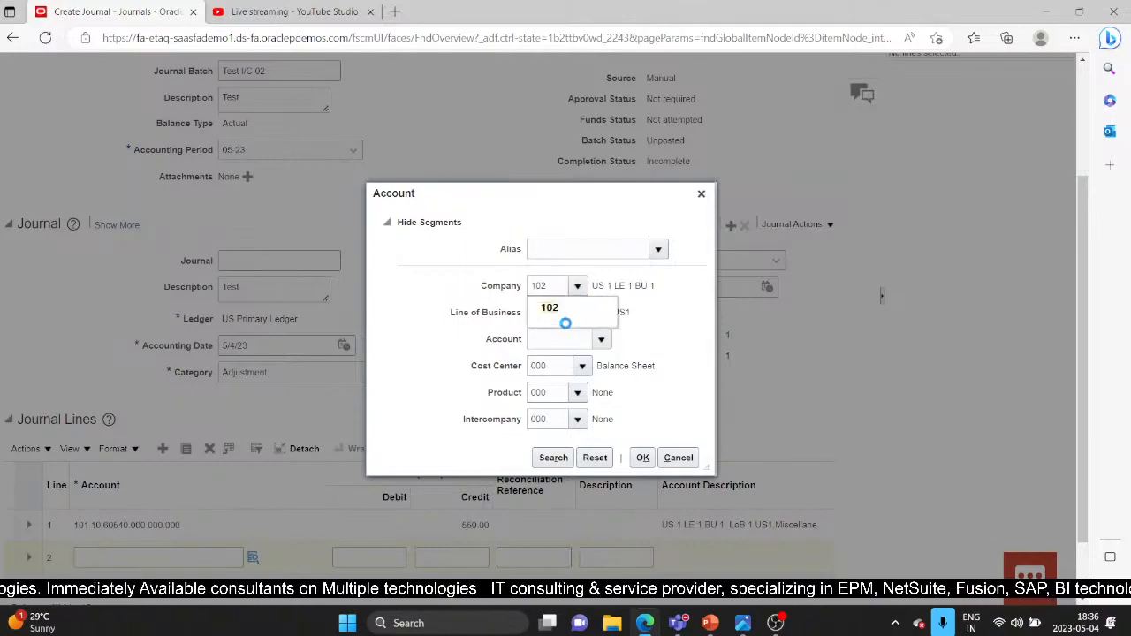
pyautogui.click(563, 312)
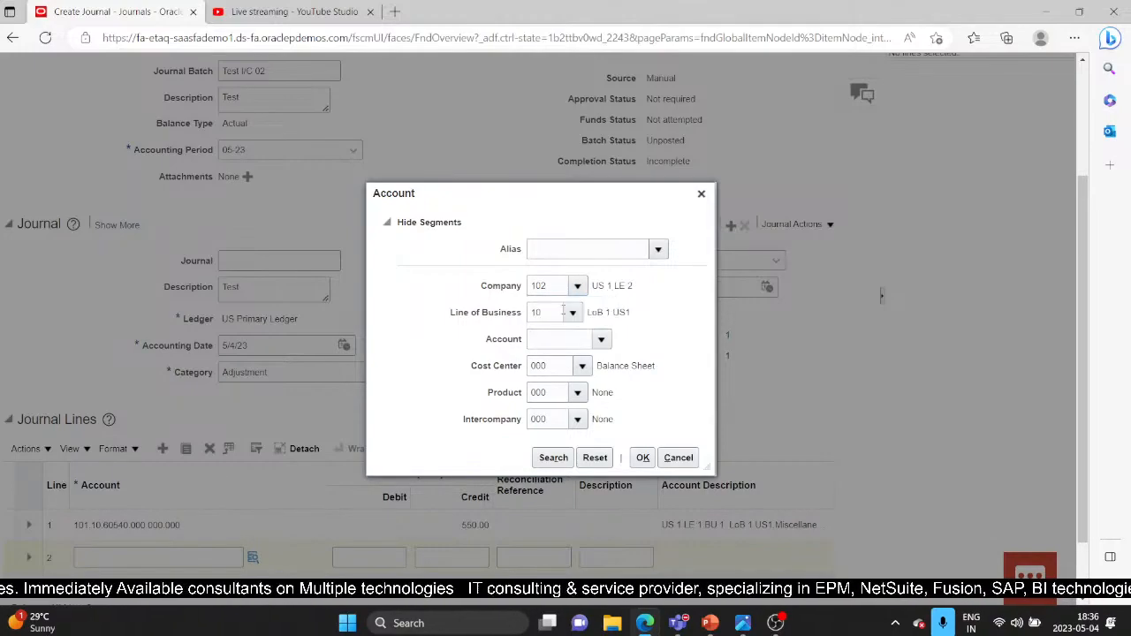
# Choose 18100 I/C Receivable as the account segment for line 2
pyautogui.click(578, 338)
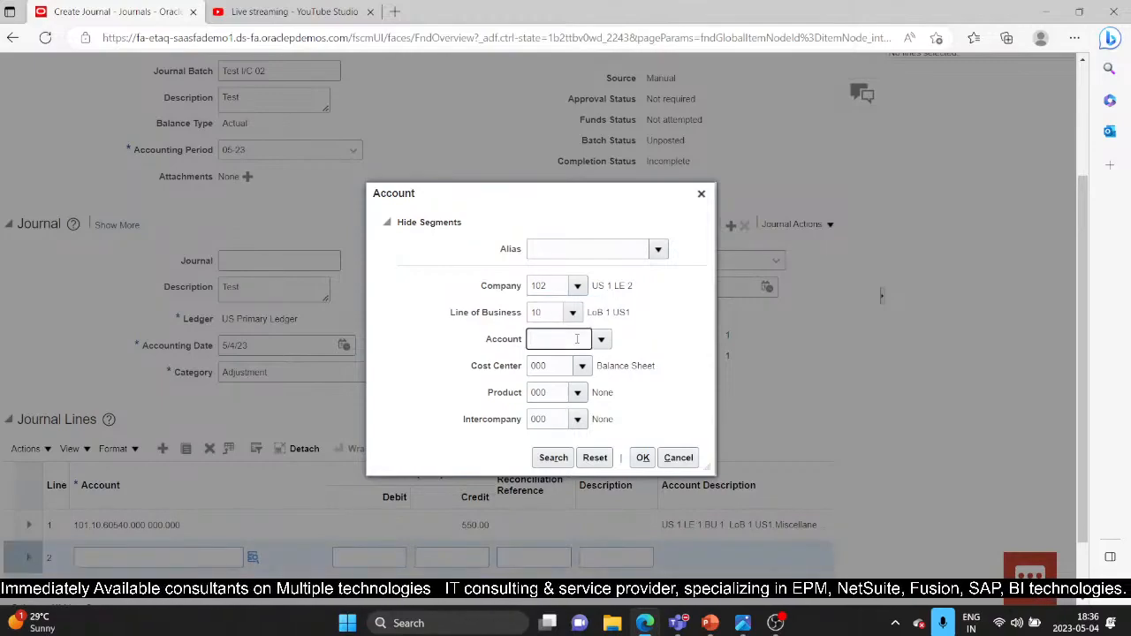
pyautogui.click(602, 340)
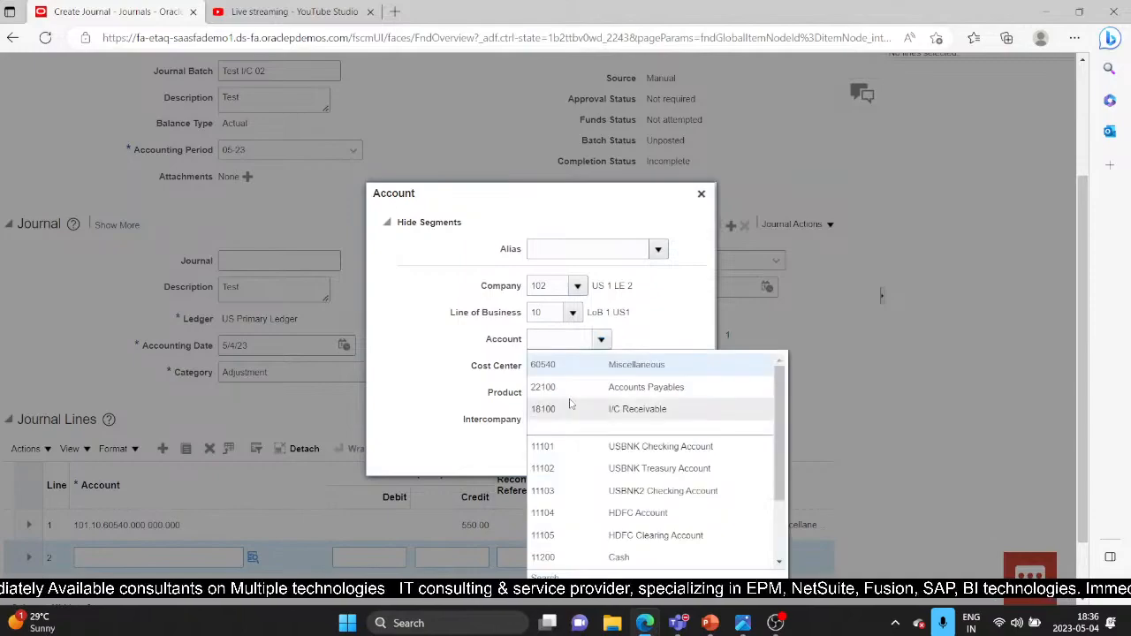
pyautogui.click(571, 405)
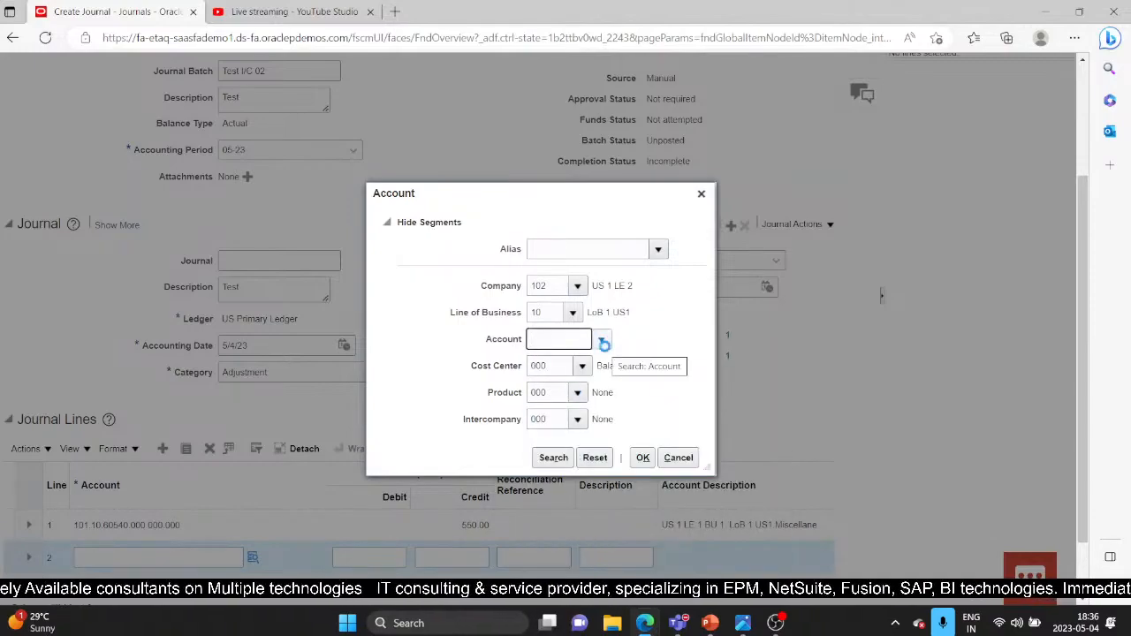
# Search account descriptions for "recruiting" and apply 65410 Recruiting expenses as line 2's account segment
pyautogui.click(602, 341)
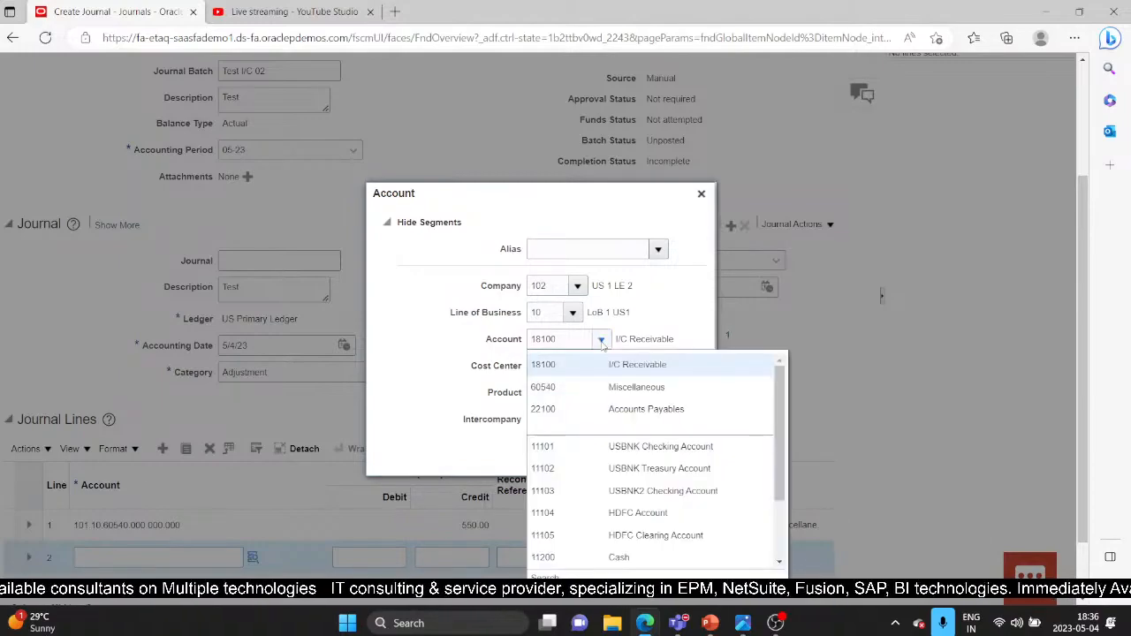
pyautogui.click(551, 575)
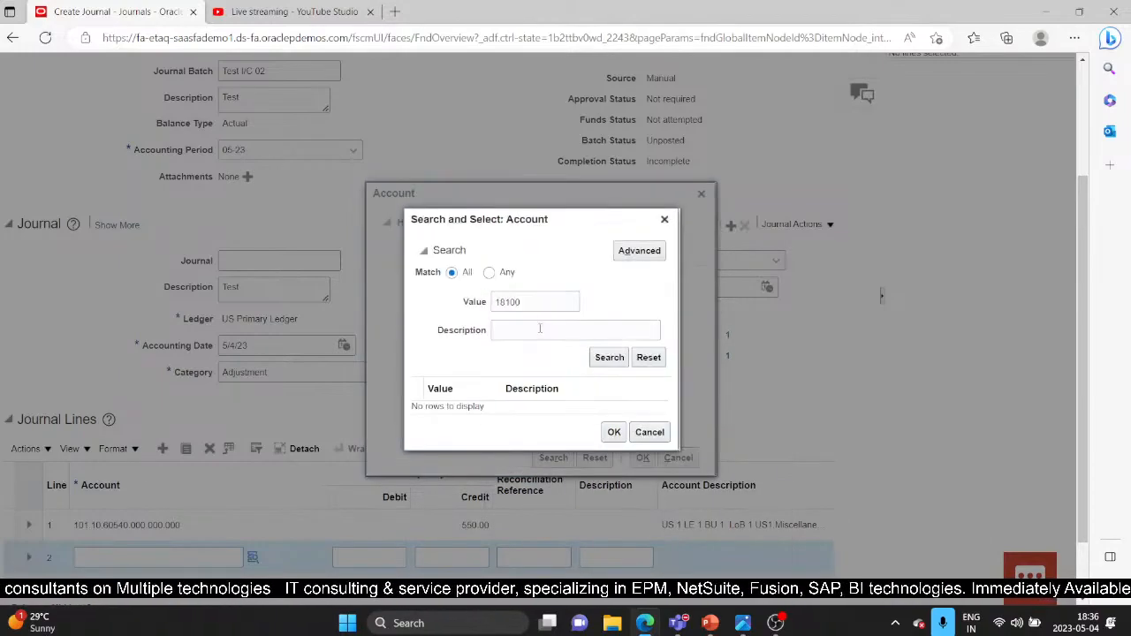
pyautogui.press('BackSpace')
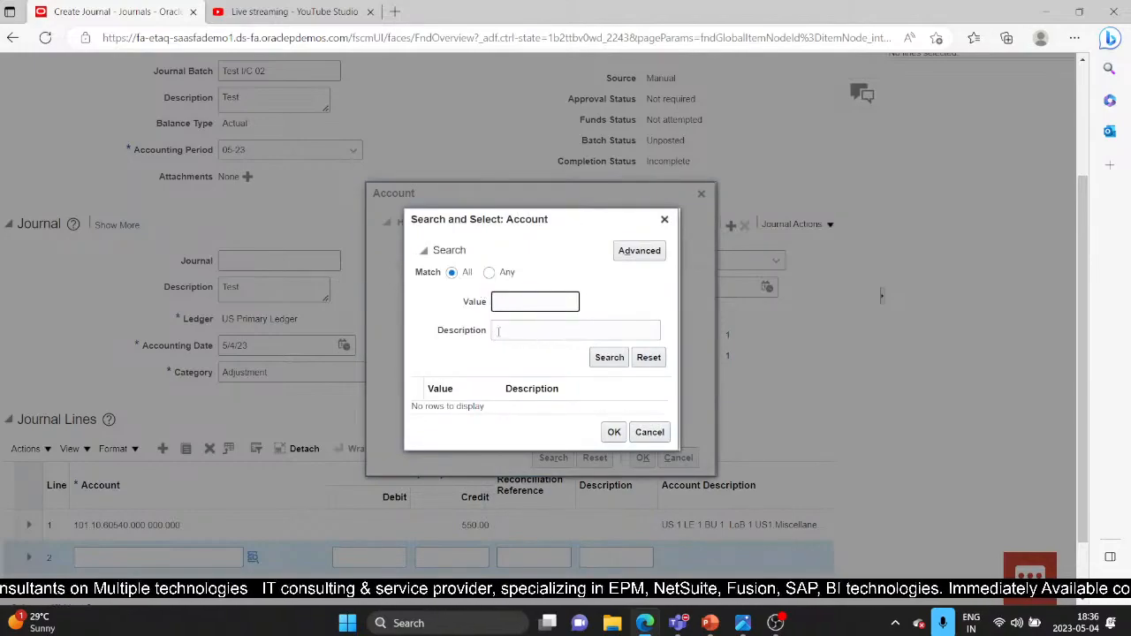
pyautogui.click(497, 331)
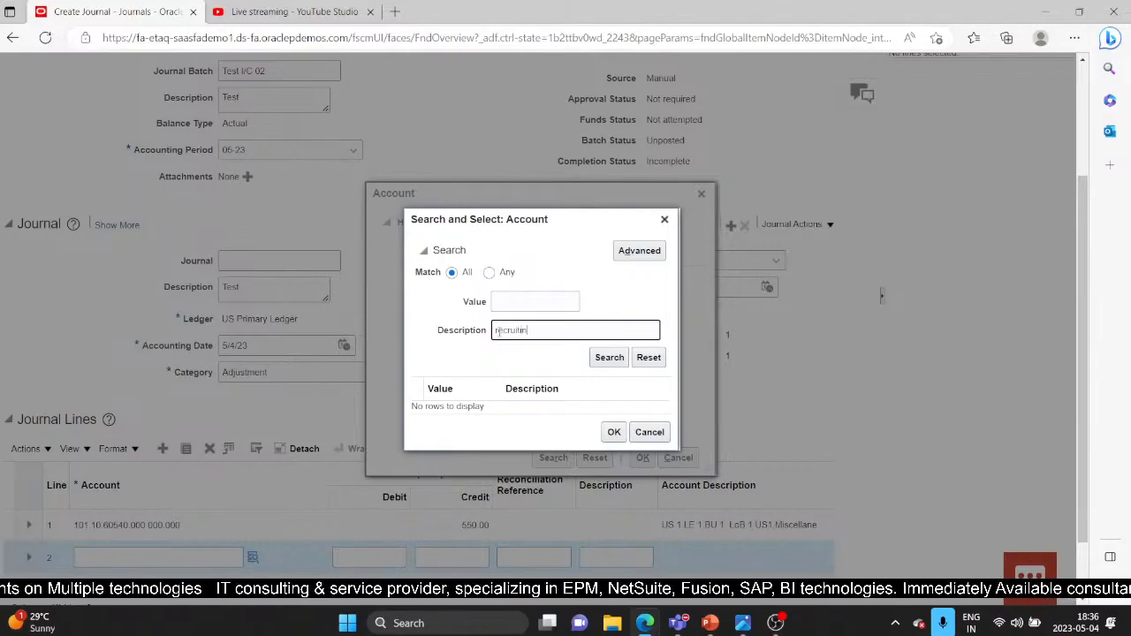
pyautogui.press('Return')
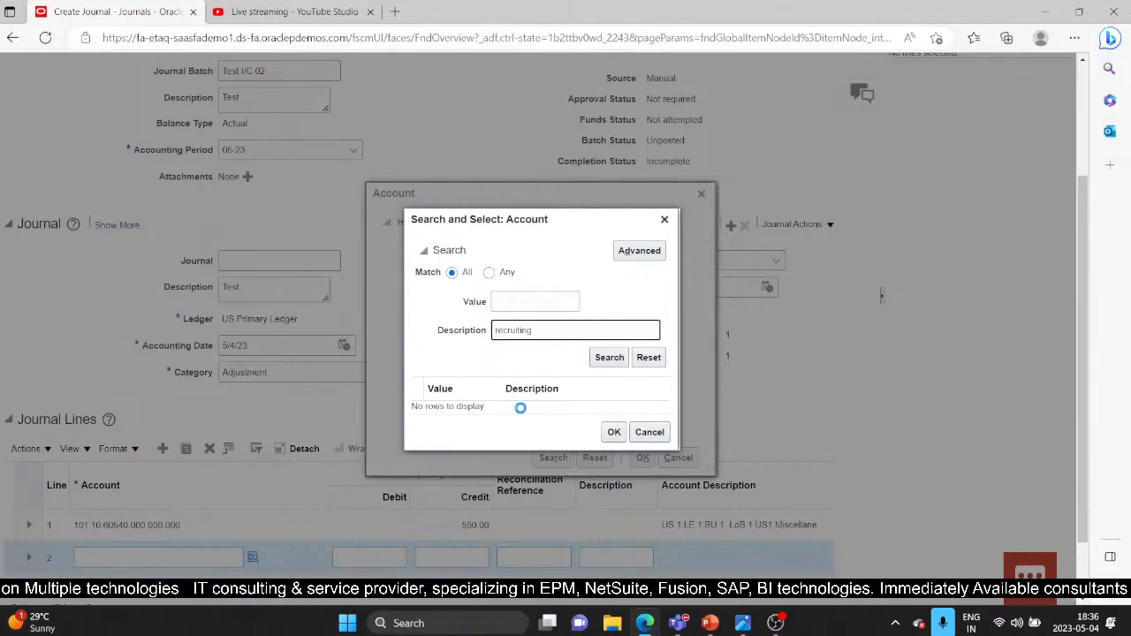
pyautogui.click(520, 407)
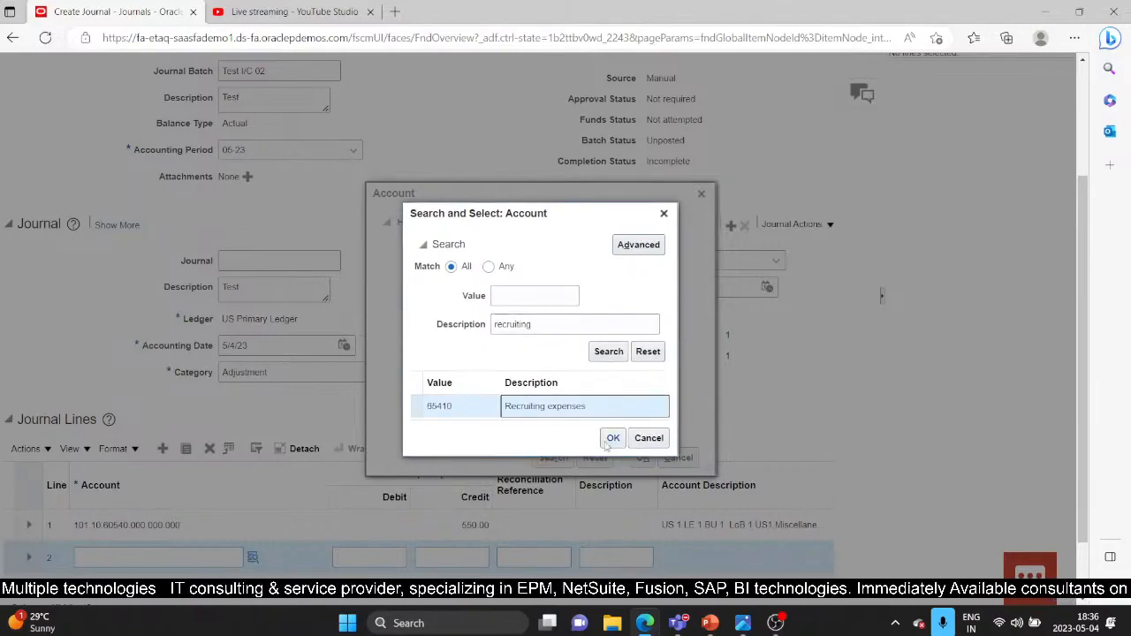
pyautogui.click(612, 439)
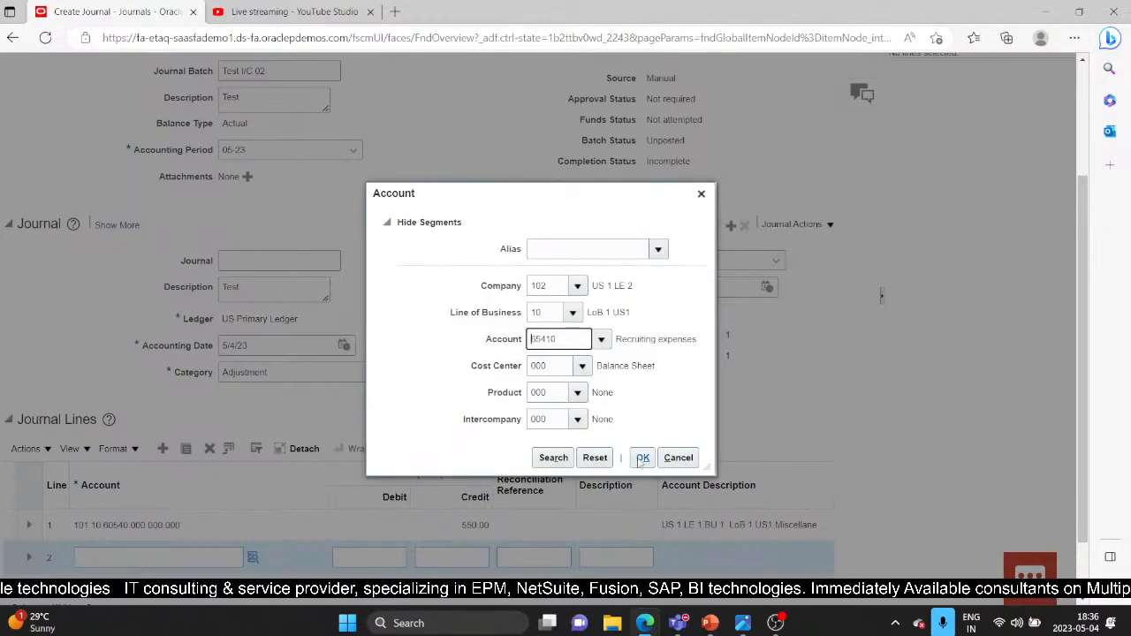
pyautogui.click(643, 459)
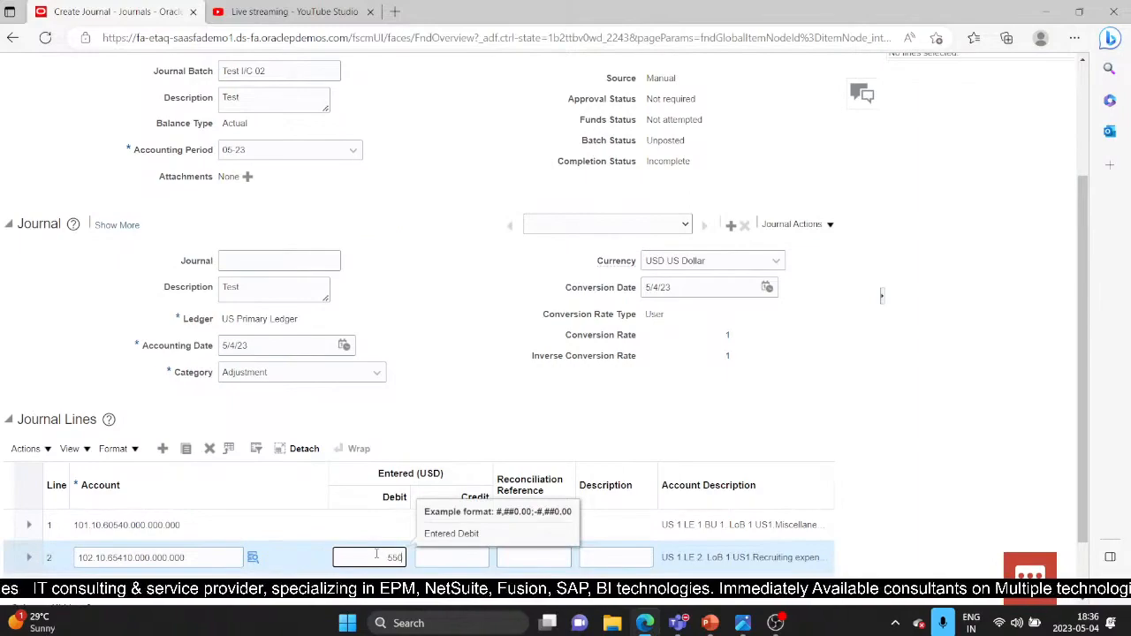
# Enter a debit of 550 USD on line 2, check the line totals, and save the journal
pyautogui.click(446, 392)
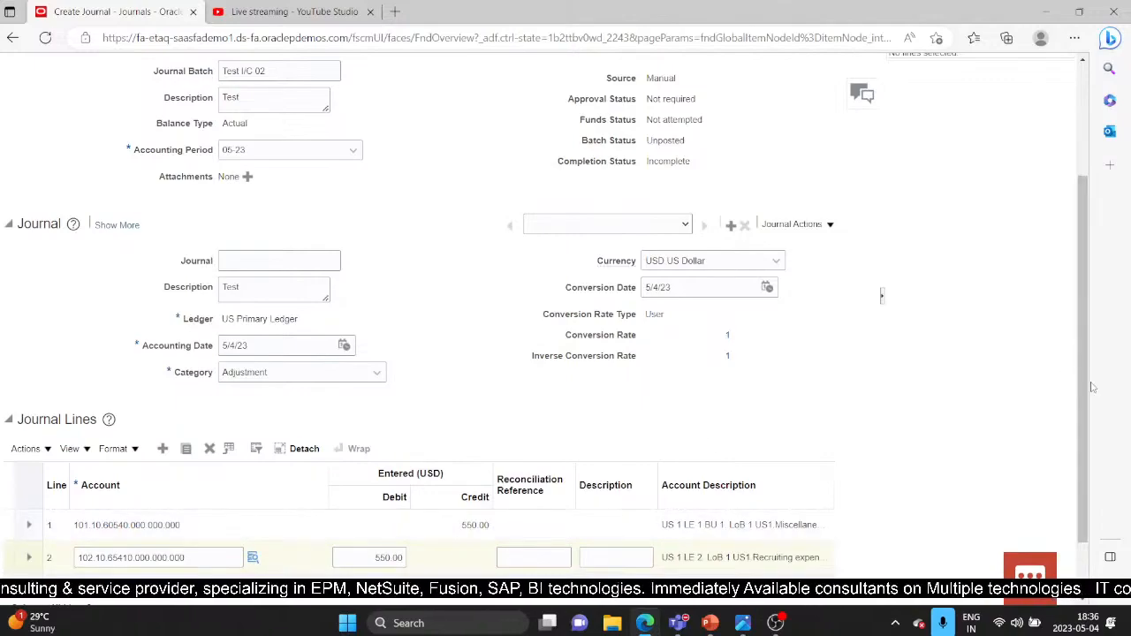
pyautogui.moveTo(1082, 385); pyautogui.dragTo(1082, 438)
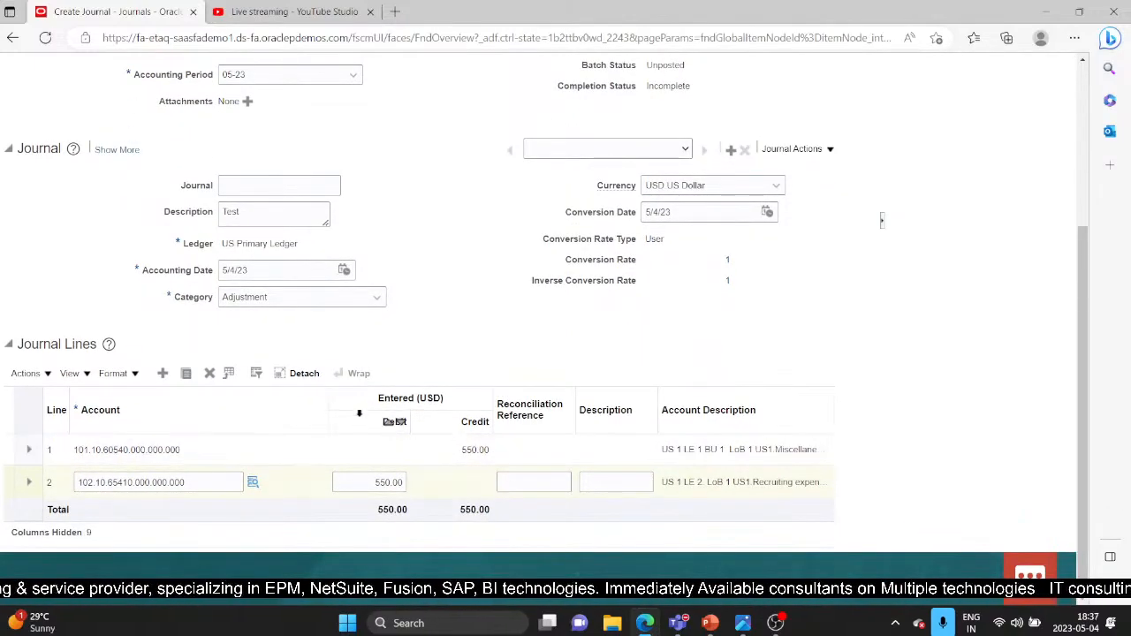
pyautogui.scroll(3, 635, 309)
pyautogui.click(659, 155)
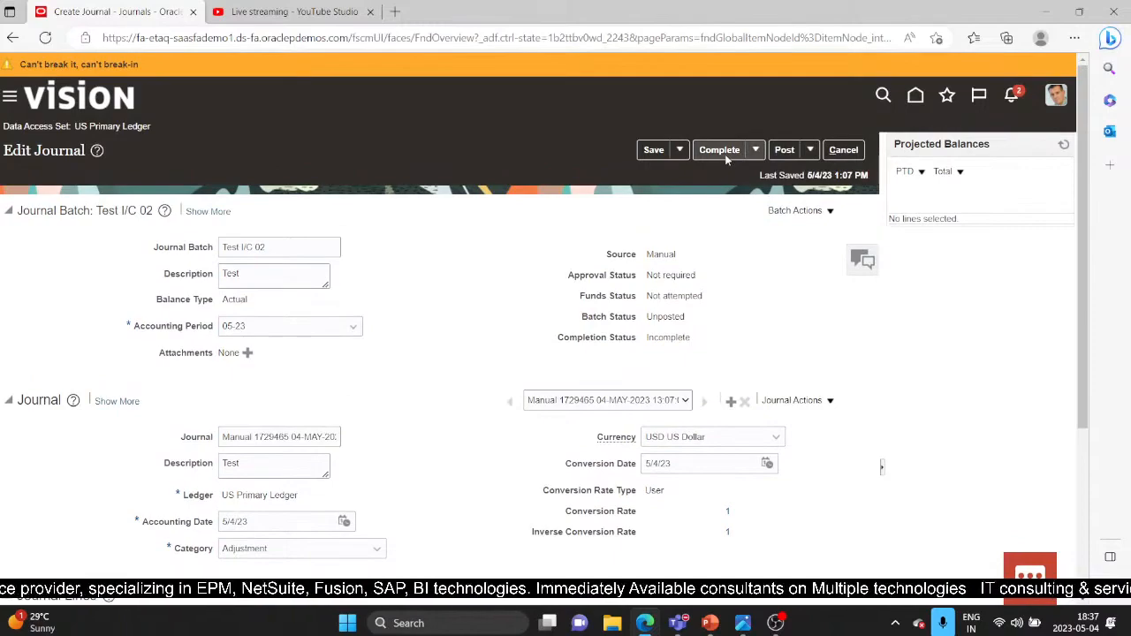
# Mark the Test I/C 02 journal batch as complete and post it
pyautogui.click(724, 152)
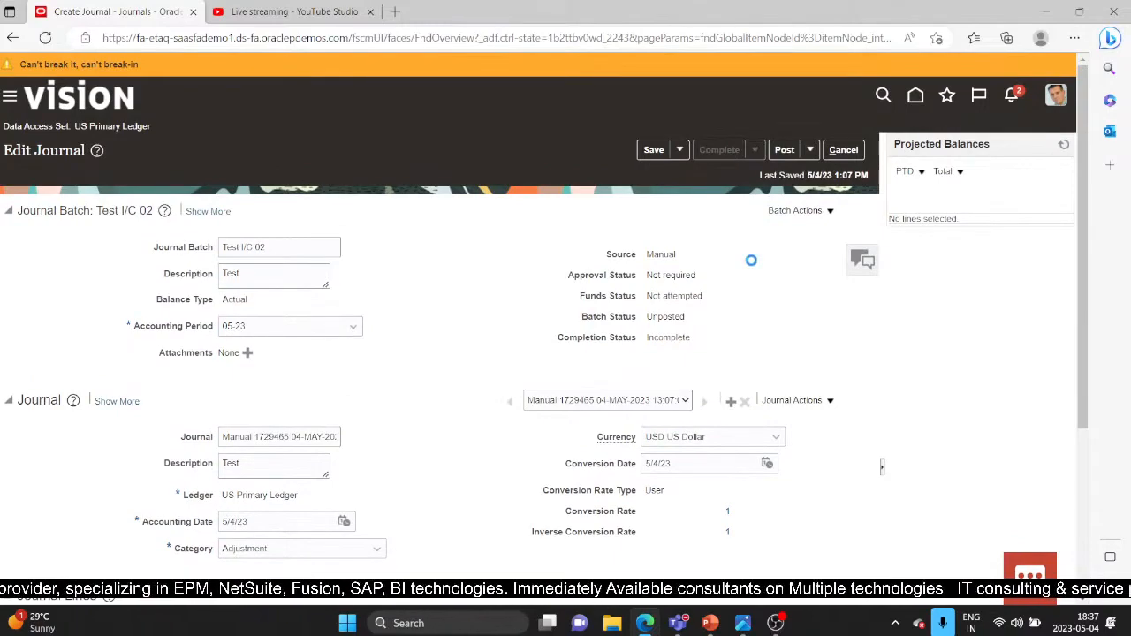
pyautogui.click(785, 150)
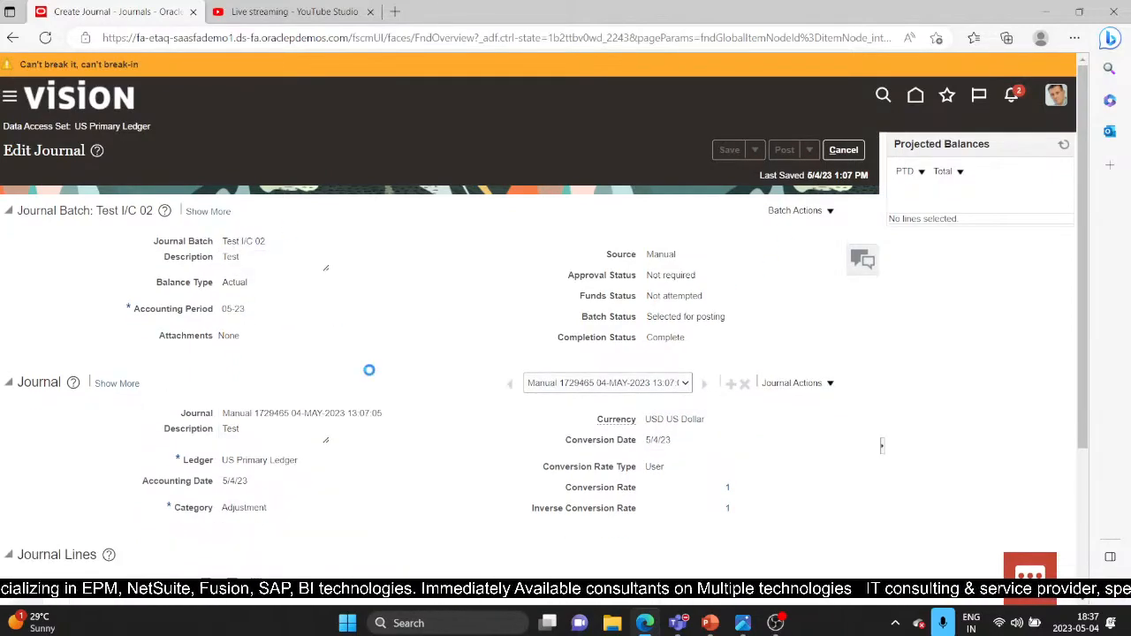
pyautogui.scroll(-1, 370, 370)
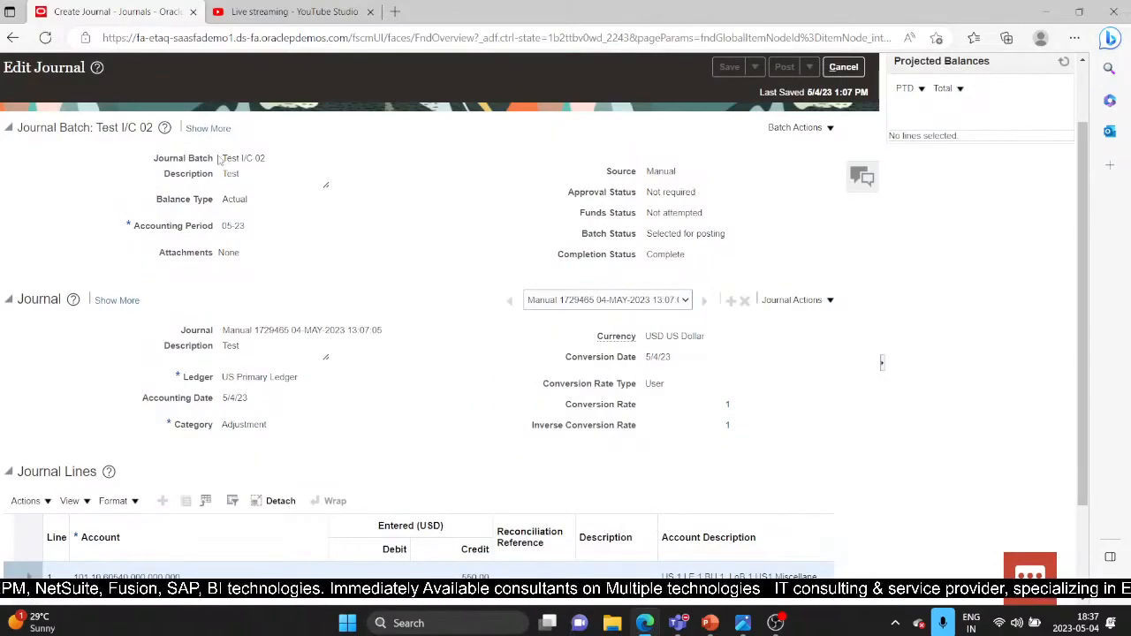
# Copy the journal batch name Test I/C 02 and return to the Journals work area
pyautogui.moveTo(225, 157); pyautogui.dragTo(273, 166)
pyautogui.hotkey('ctrl', 'c')
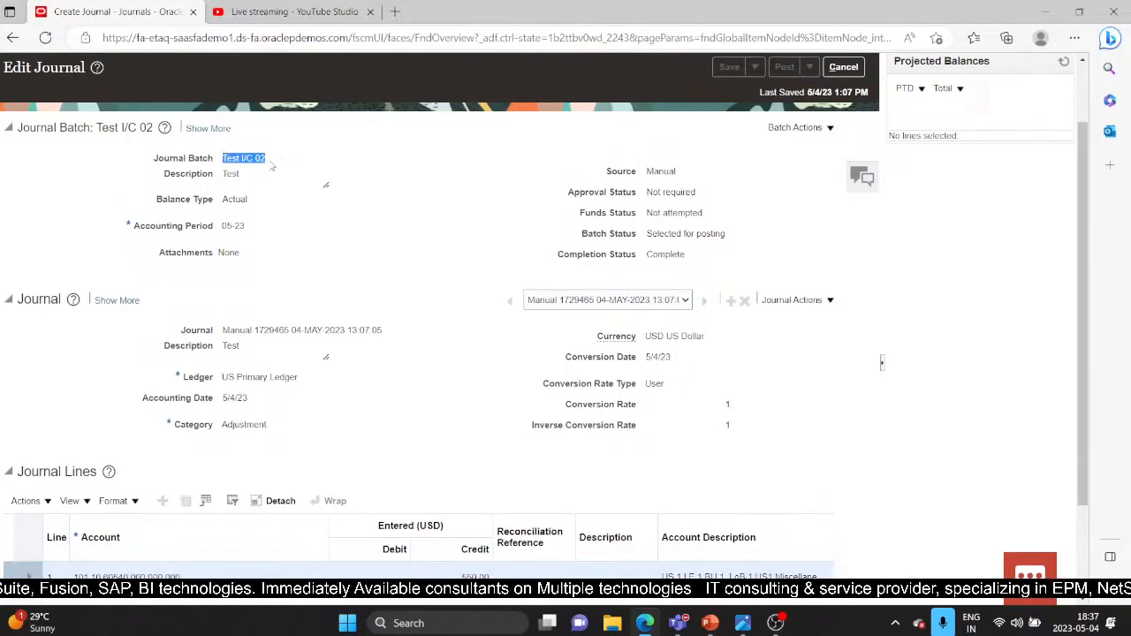
pyautogui.scroll(-1, 273, 372)
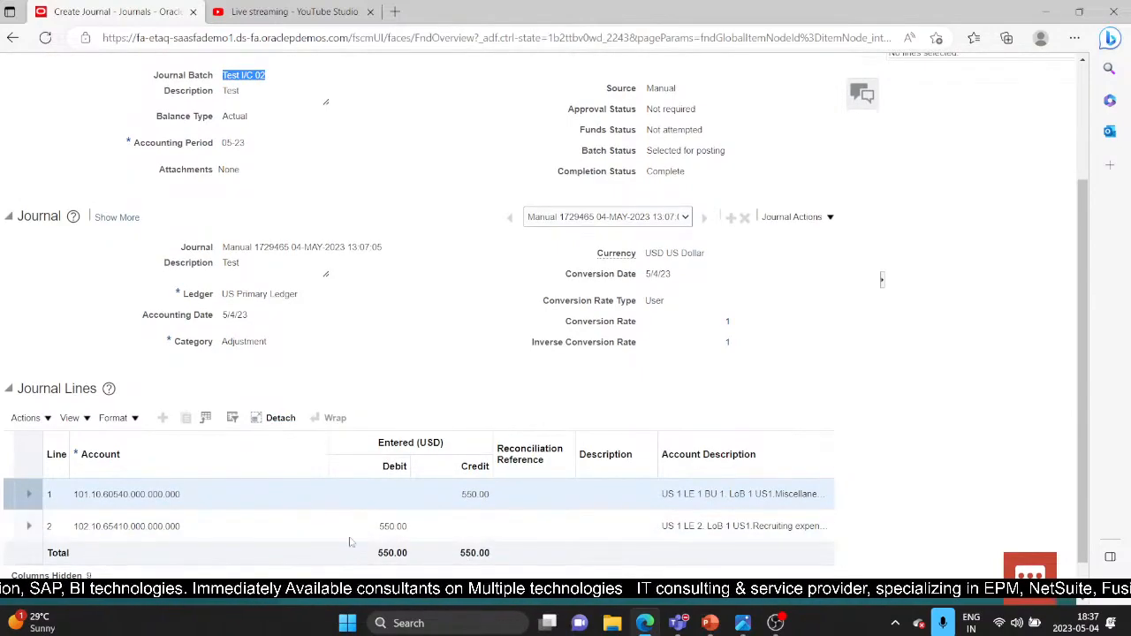
pyautogui.scroll(2, 347, 489)
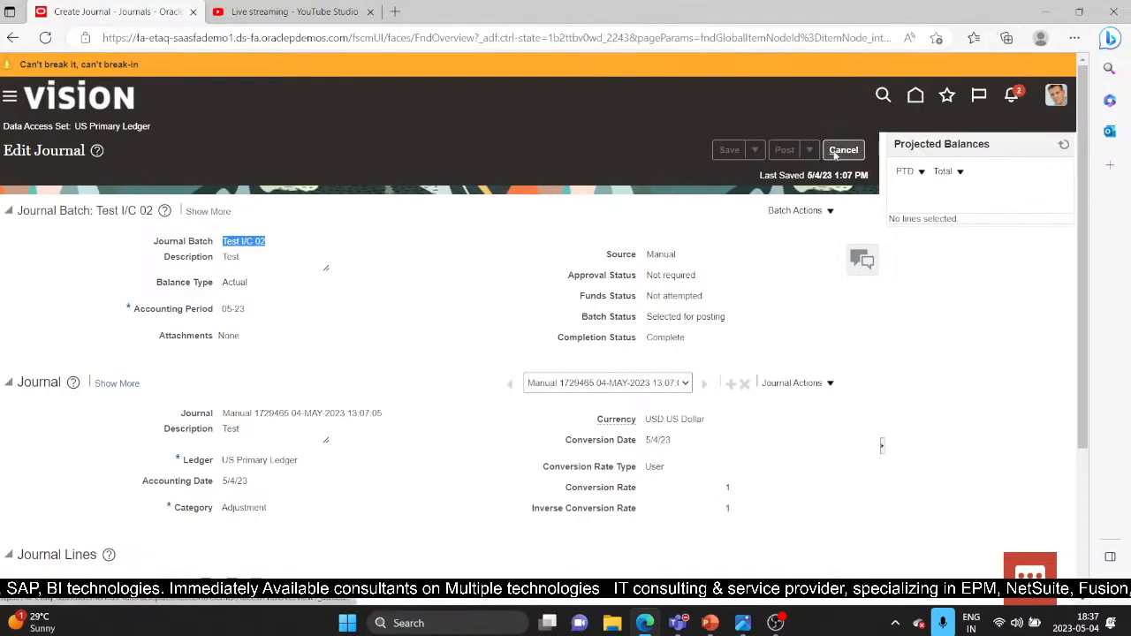
pyautogui.click(10, 95)
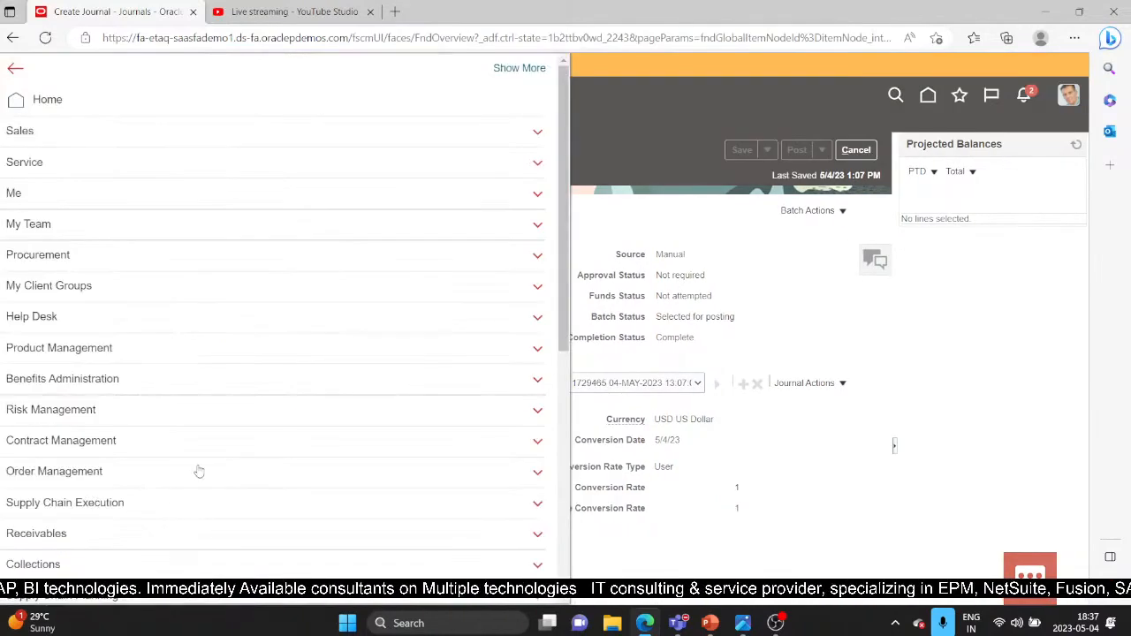
pyautogui.scroll(-3, 203, 472)
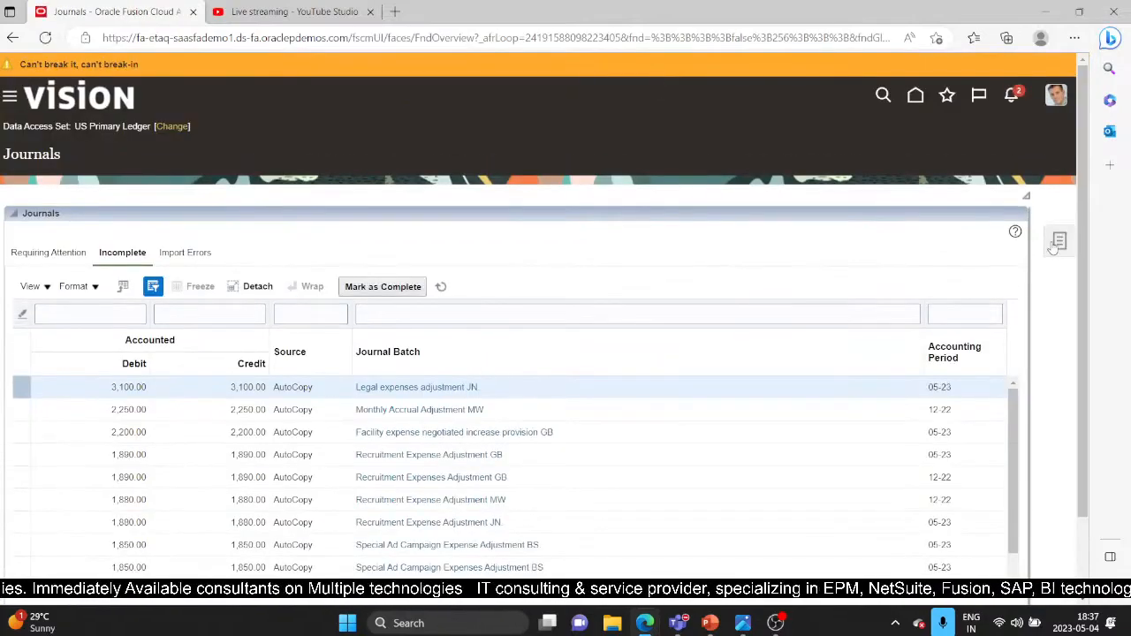
# Search Manage Journals for batches starting with Test I/C 02 in accounting period 05-23
pyautogui.click(1053, 249)
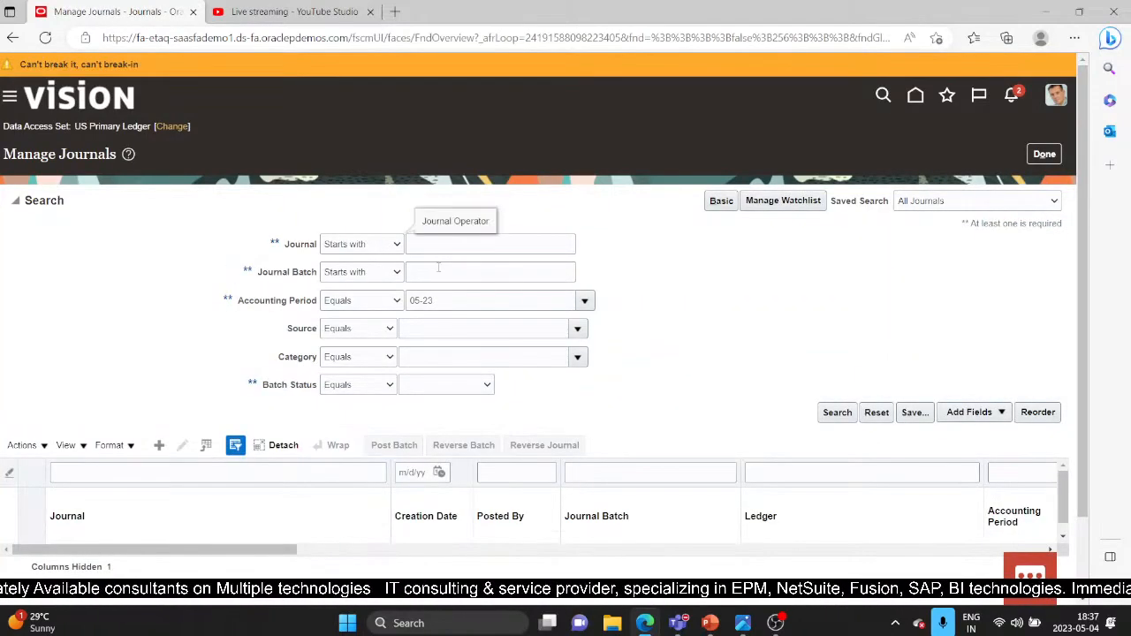
pyautogui.click(438, 272)
pyautogui.write('Test I/C 02')
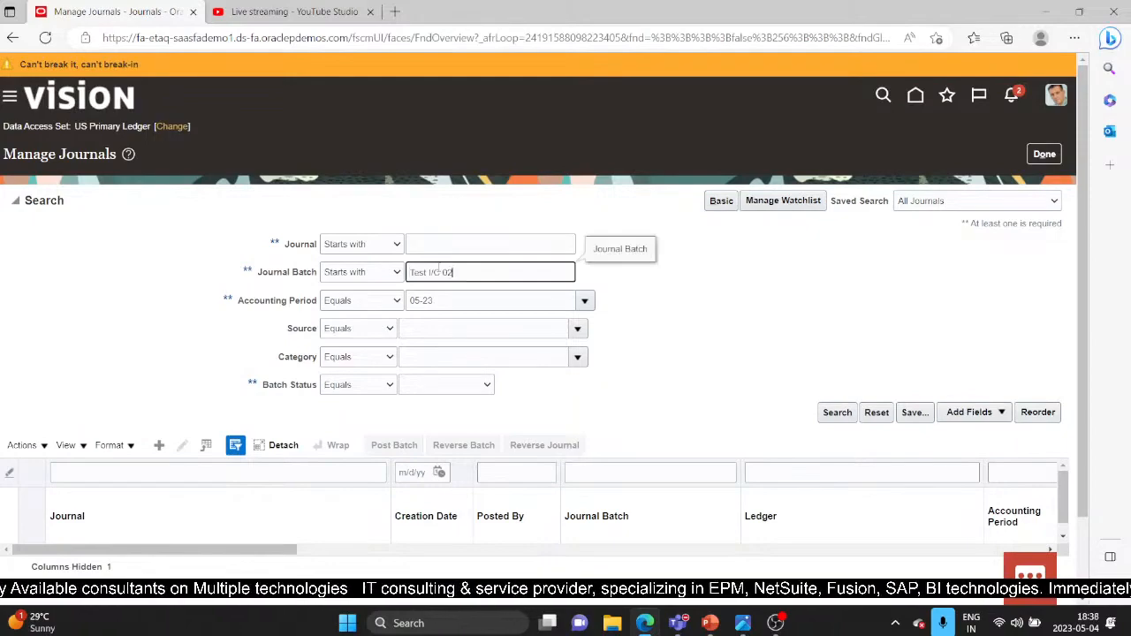
pyautogui.click(833, 415)
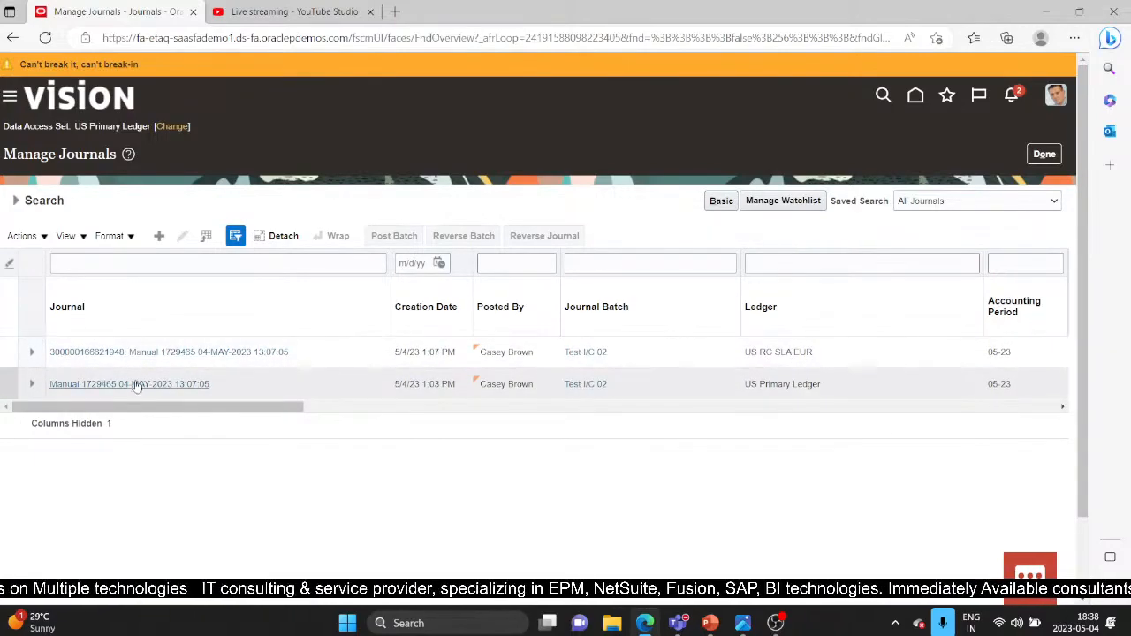
# Open the US Primary Ledger journal and examine the account segments of intercompany balancing lines 3 and 4
pyautogui.click(128, 383)
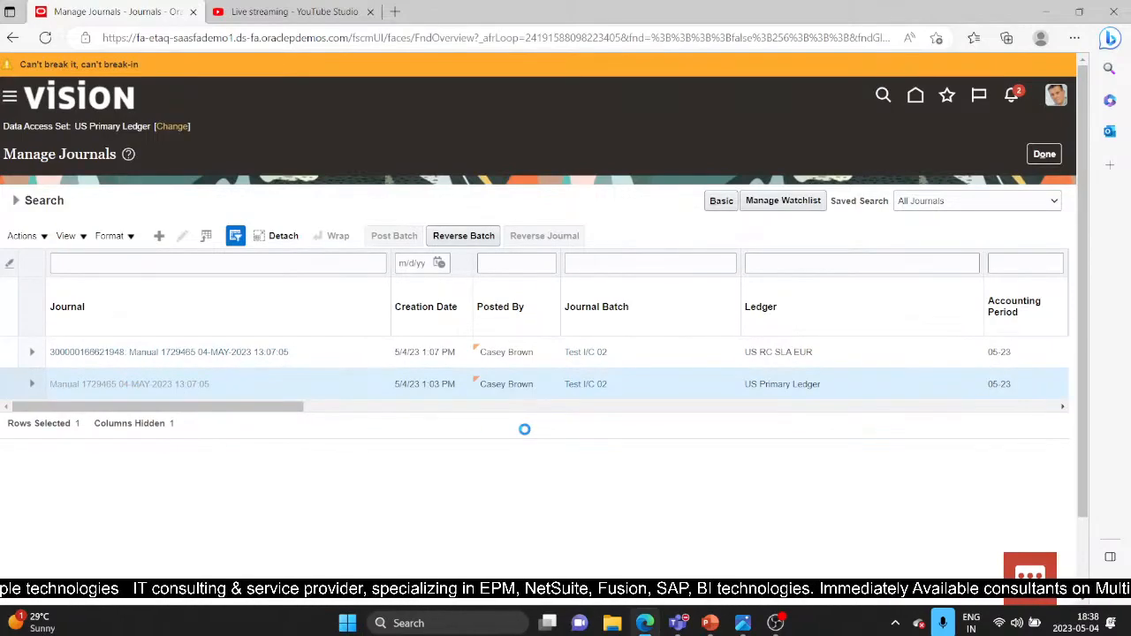
pyautogui.scroll(-3, 524, 430)
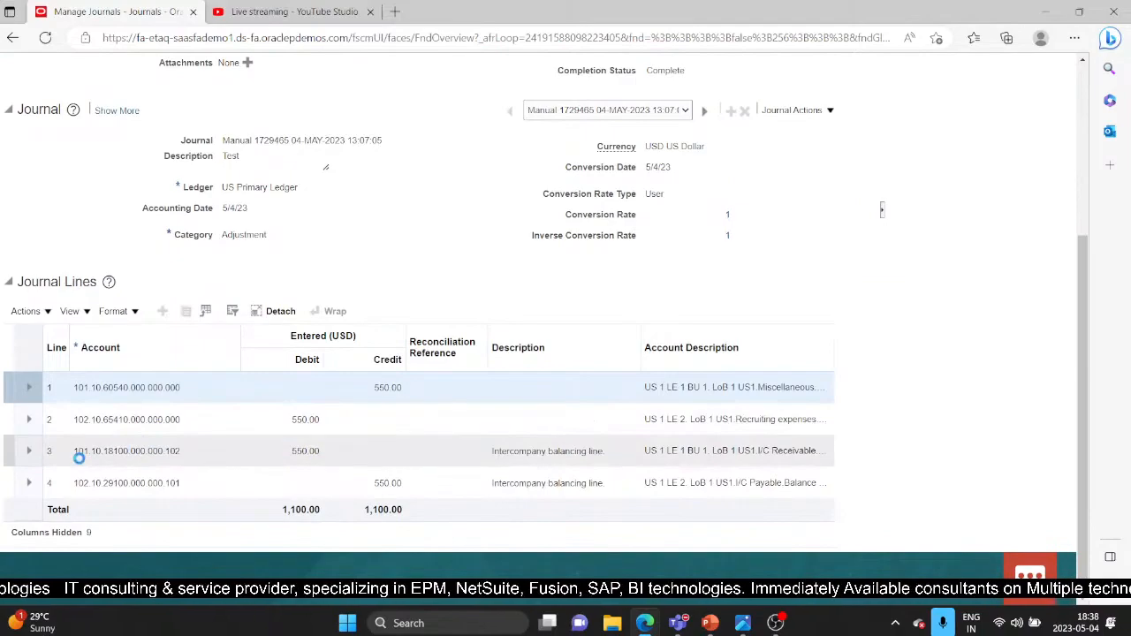
pyautogui.moveTo(202, 453)
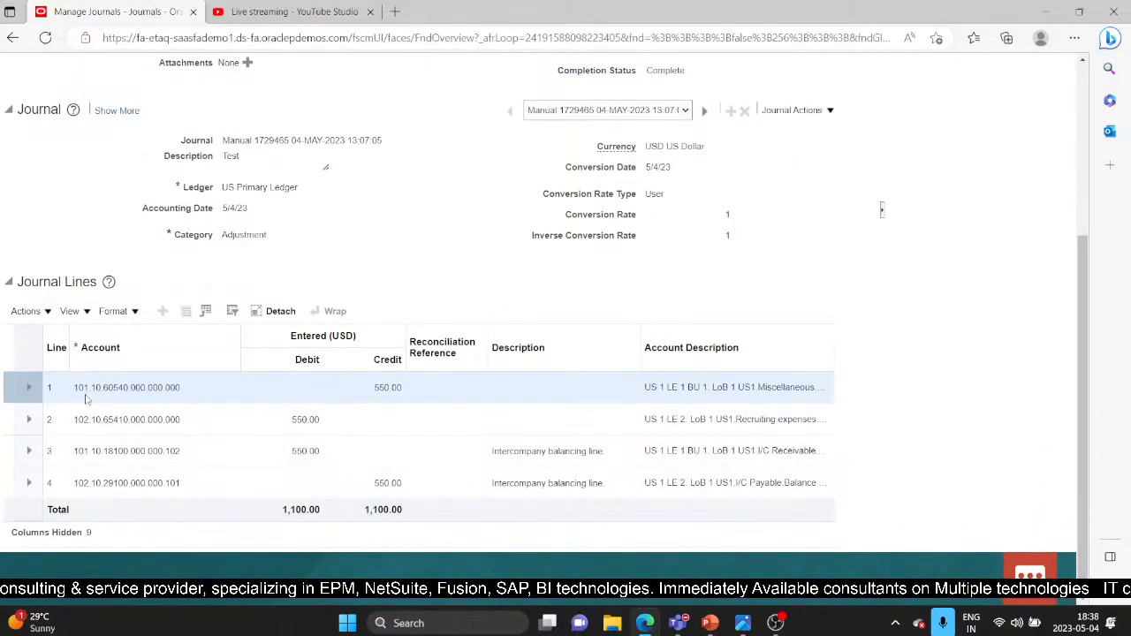
pyautogui.click(67, 453)
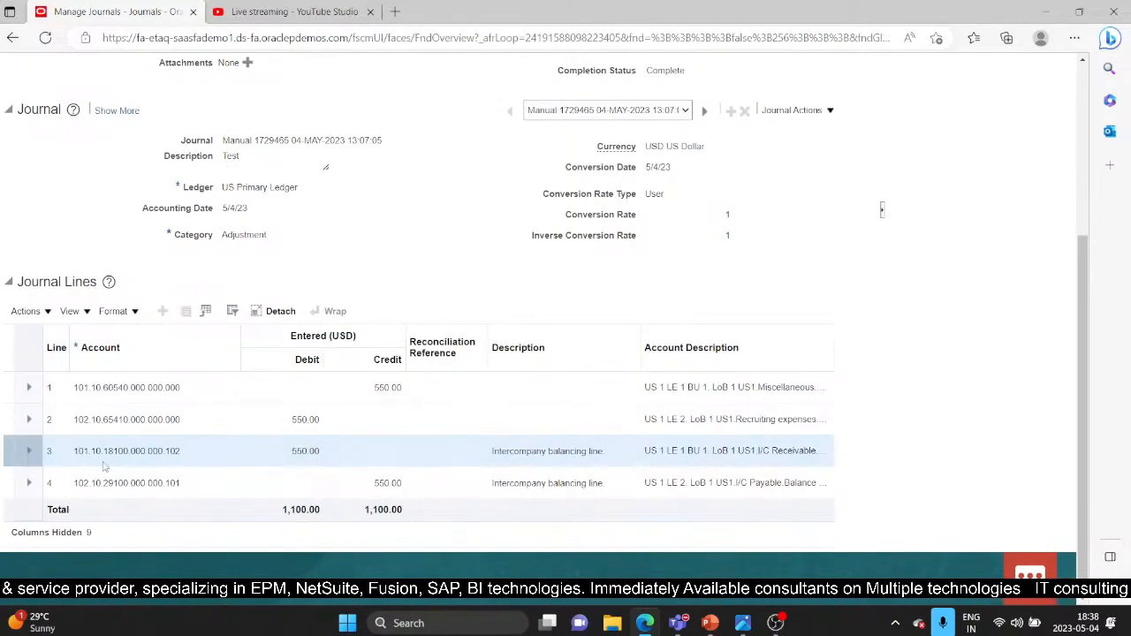
pyautogui.click(166, 451)
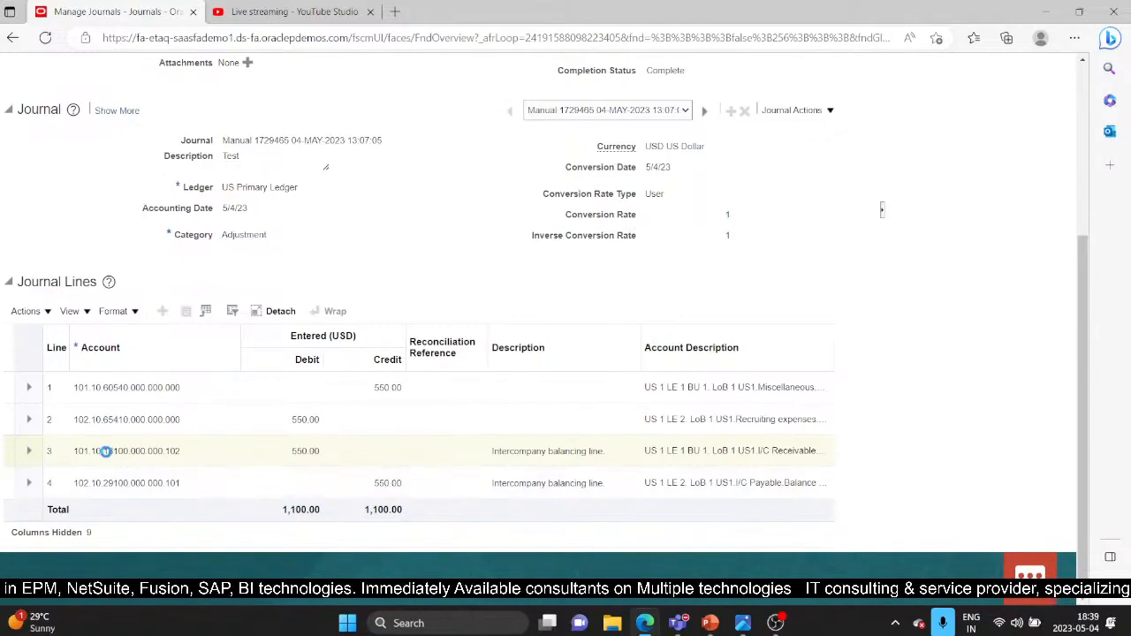
pyautogui.moveTo(106, 451)
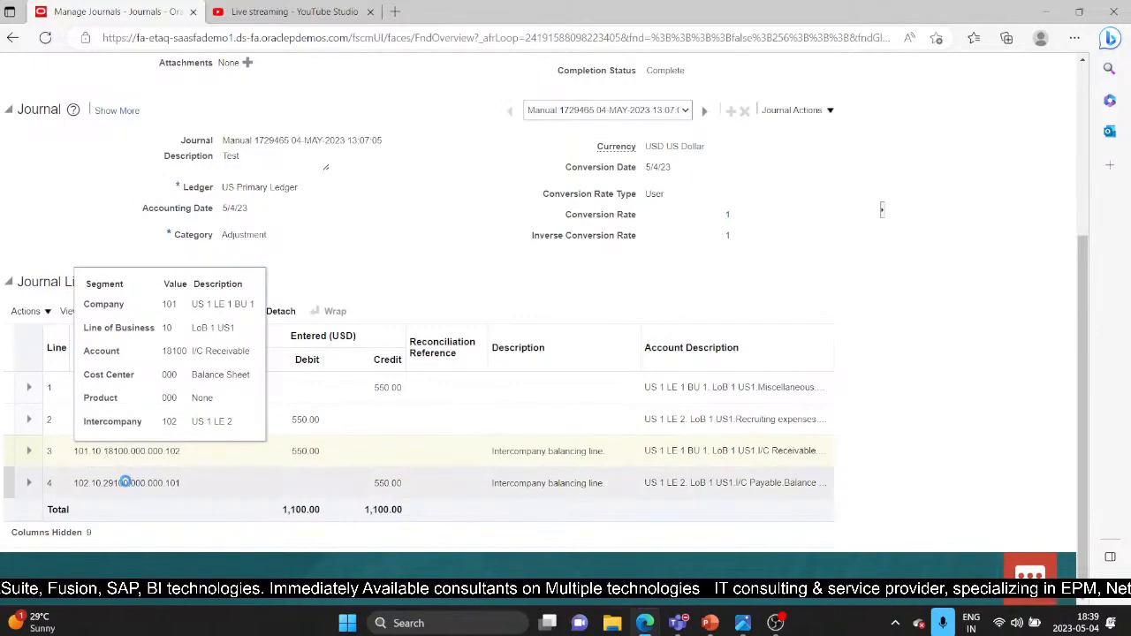
pyautogui.moveTo(126, 482)
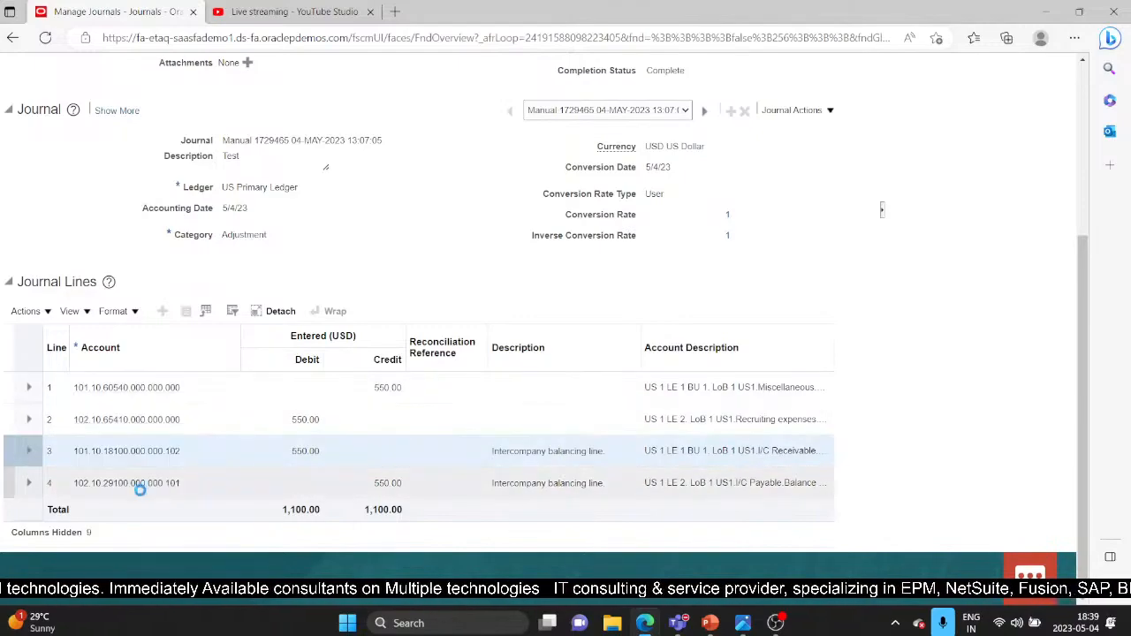
# Switch to the batch's US RC SLA EUR journal and review its header, entered USD and accounted EUR amounts, and line descriptions
pyautogui.scroll(1, 407, 223)
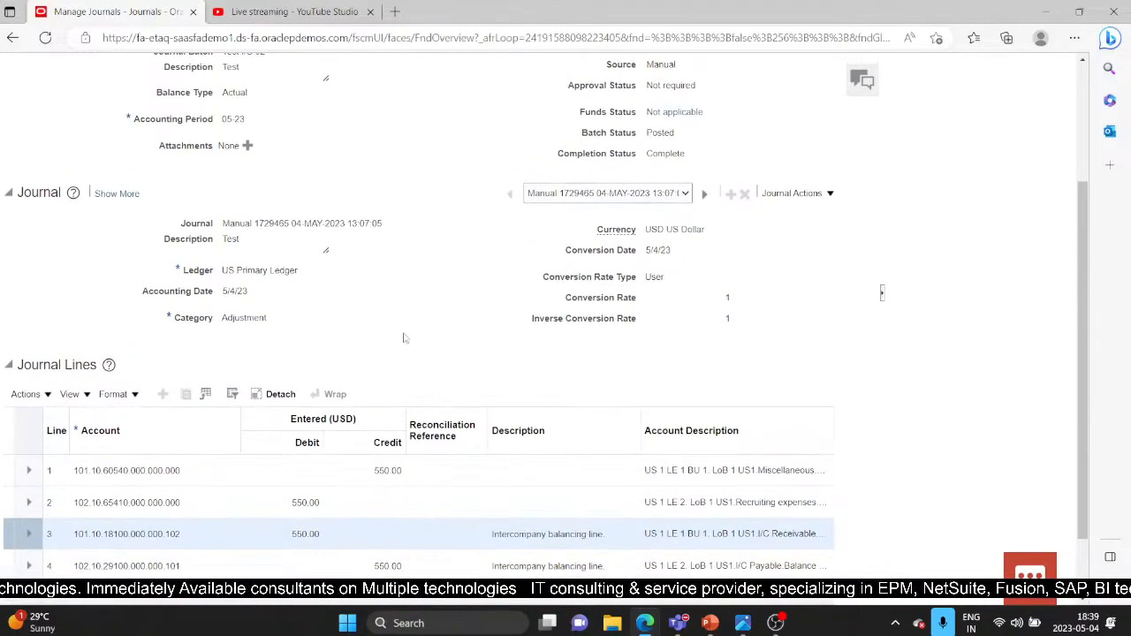
pyautogui.scroll(1, 415, 342)
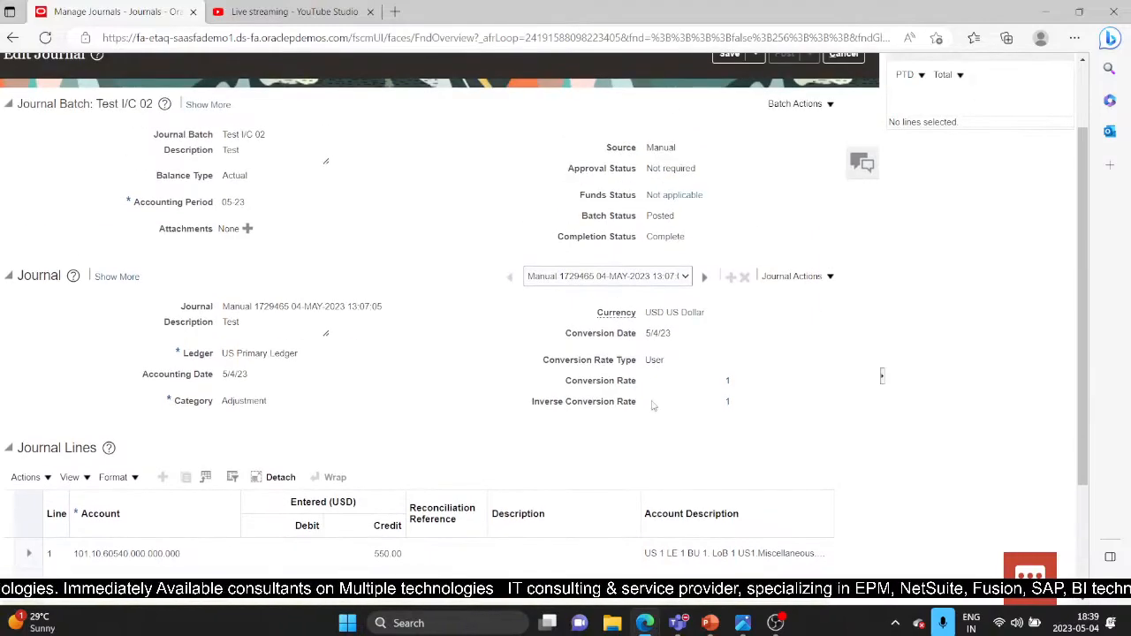
pyautogui.scroll(1, 426, 381)
pyautogui.click(694, 360)
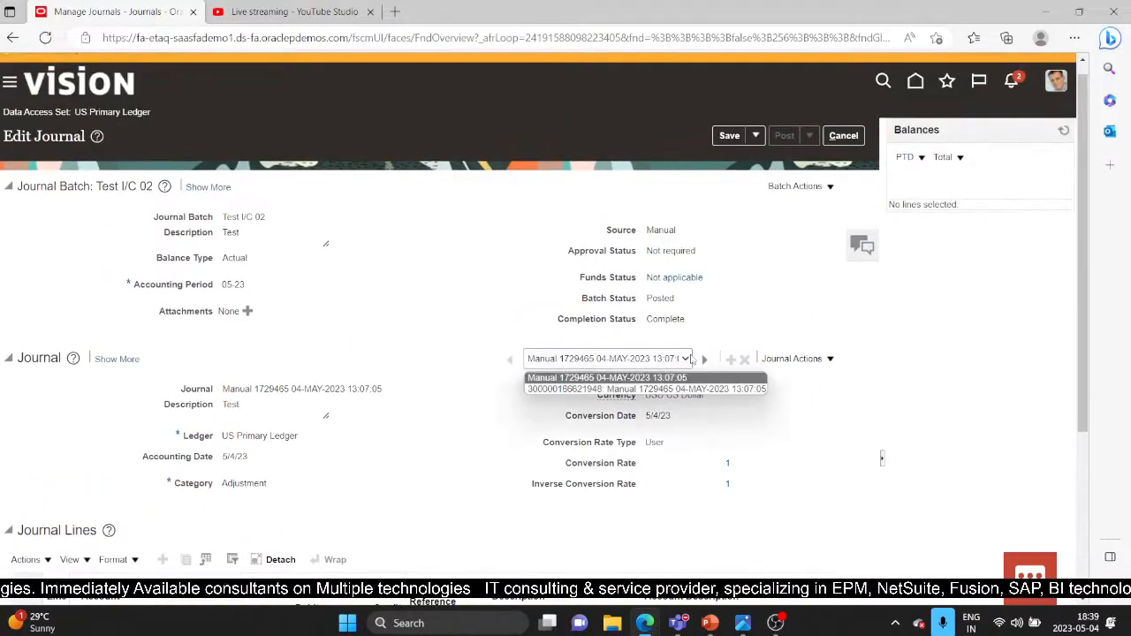
pyautogui.click(590, 390)
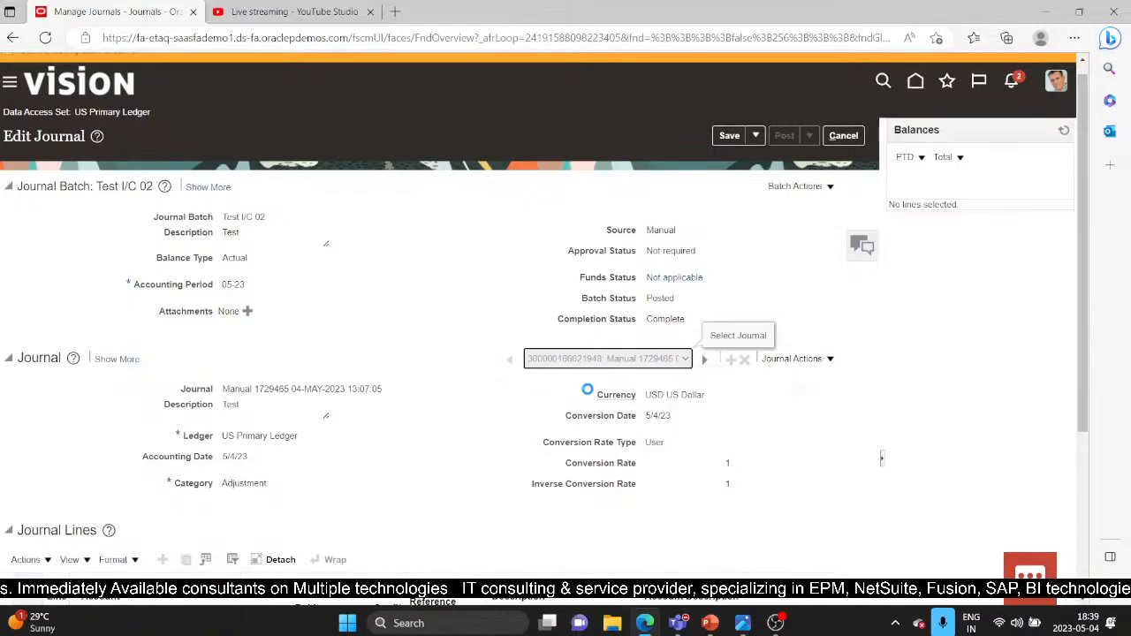
pyautogui.scroll(-3, 503, 415)
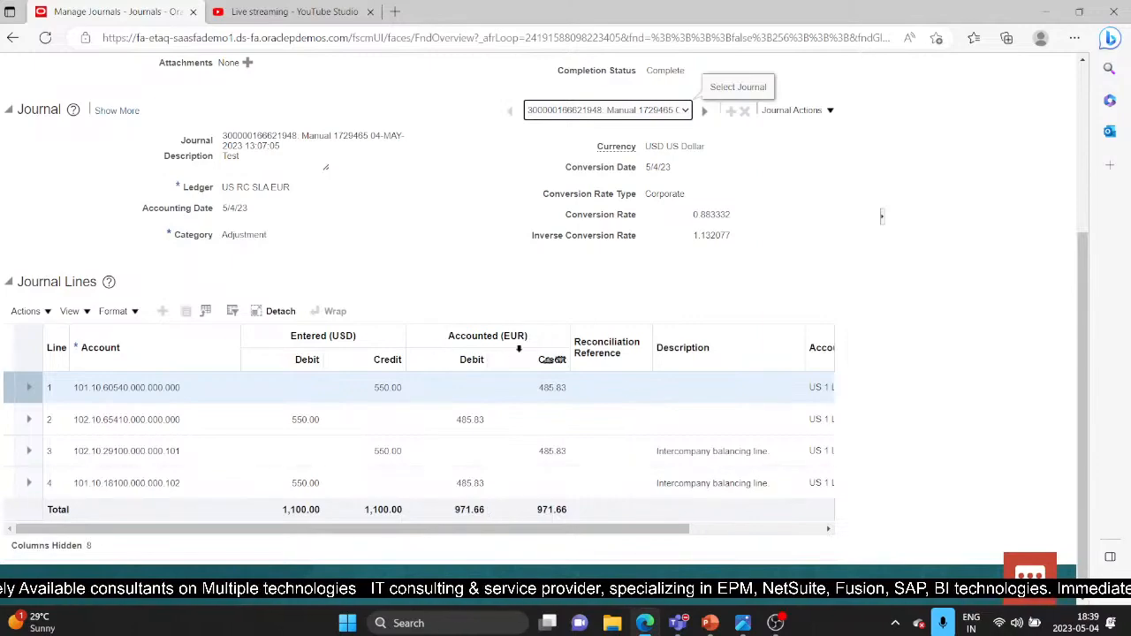
pyautogui.moveTo(566, 529); pyautogui.dragTo(549, 568)
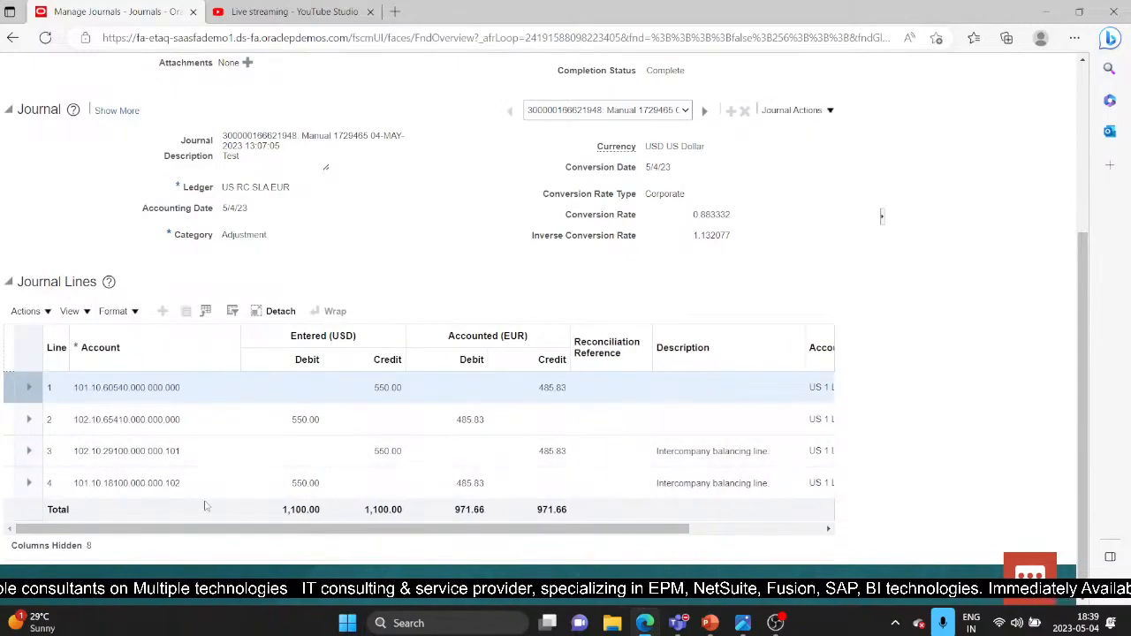
pyautogui.moveTo(678, 530); pyautogui.dragTo(770, 530)
pyautogui.scroll(3, 336, 398)
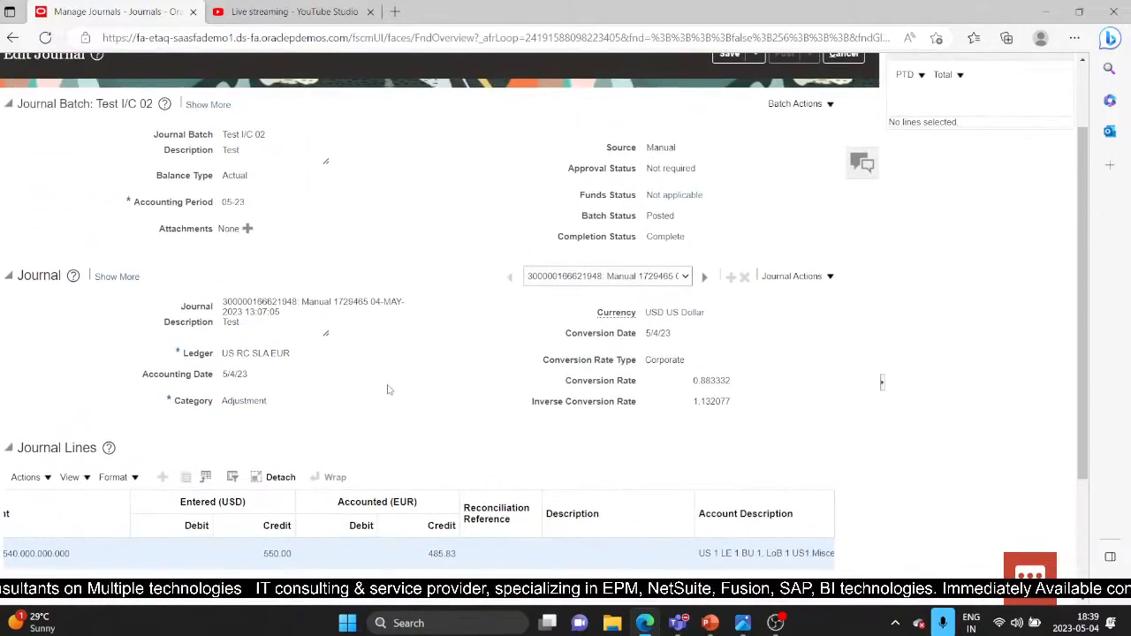
pyautogui.scroll(-2, 389, 389)
pyautogui.scroll(2, 321, 275)
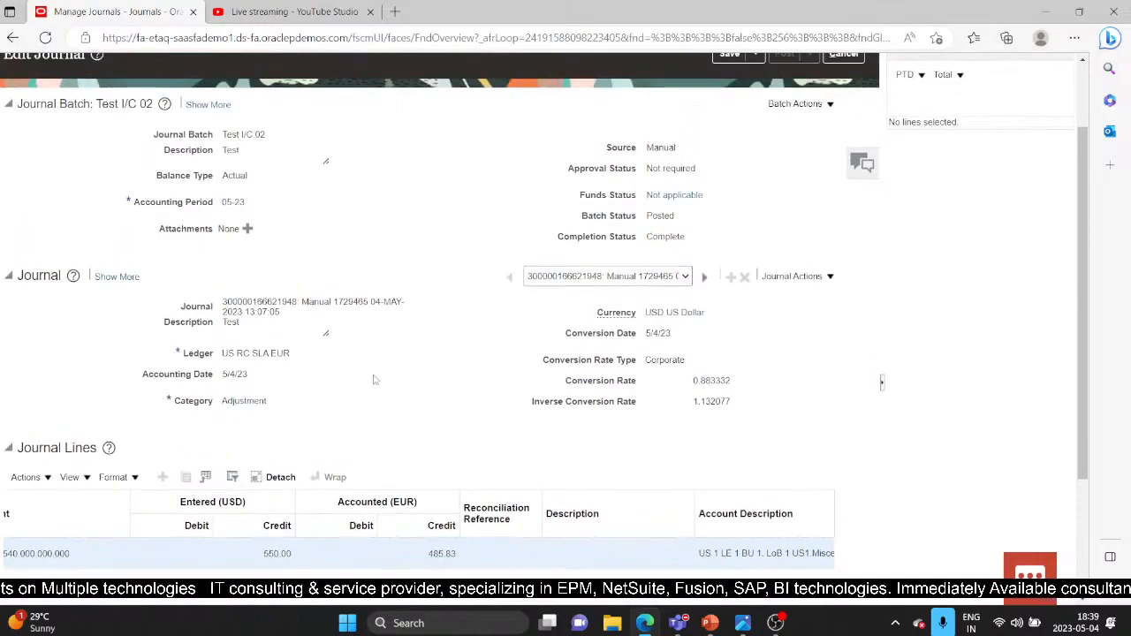
pyautogui.scroll(-4, 352, 548)
pyautogui.moveTo(354, 520); pyautogui.dragTo(250, 519)
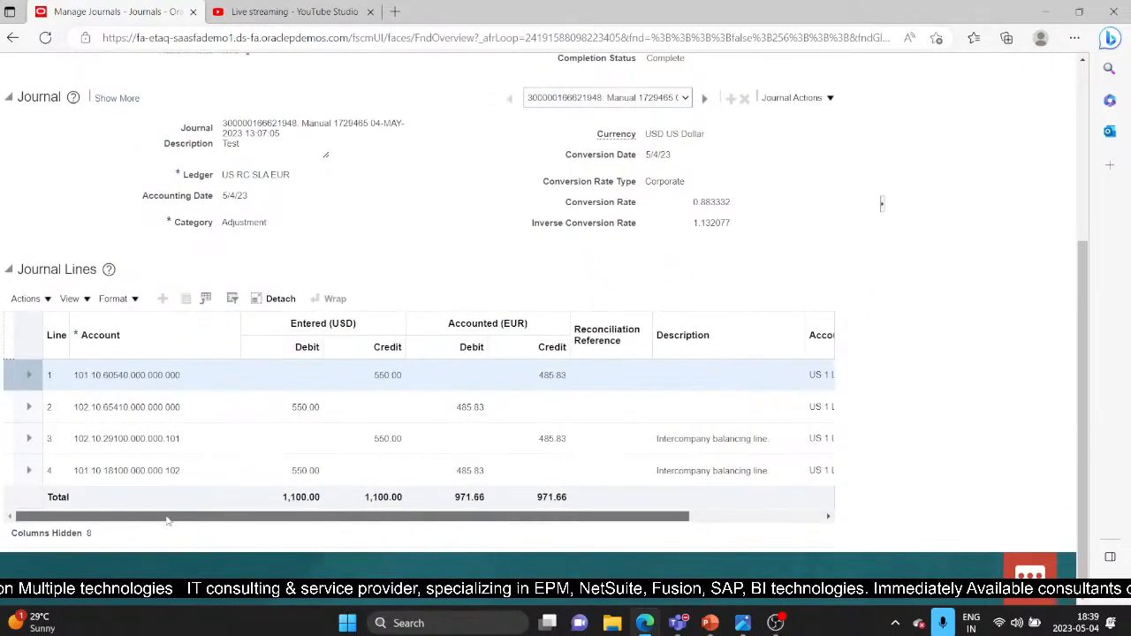
pyautogui.scroll(6, 306, 470)
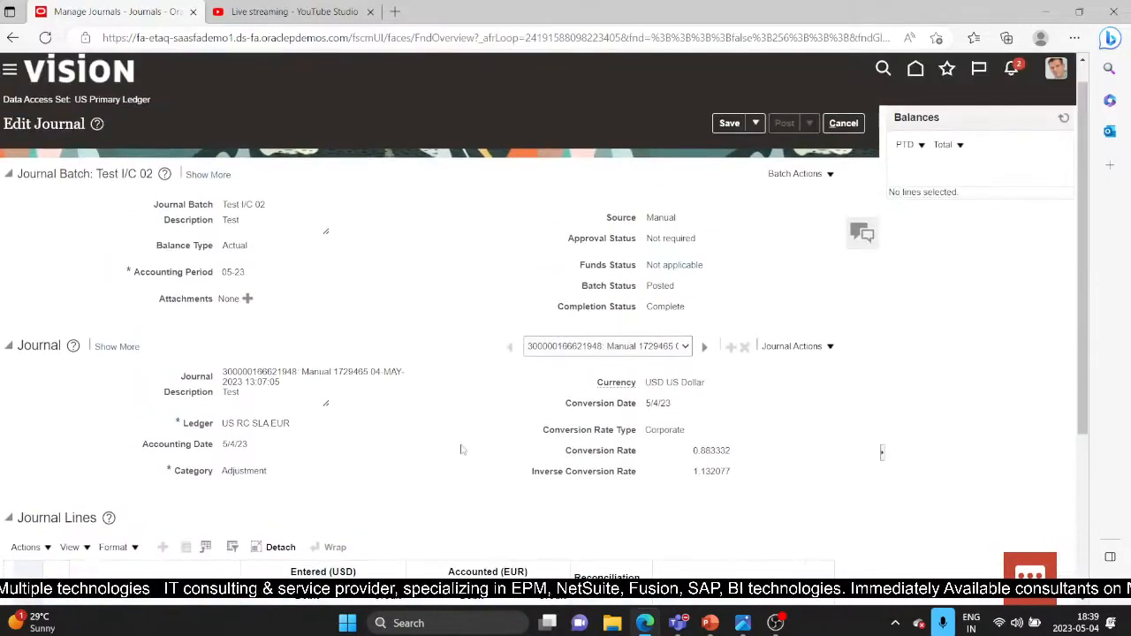
# Close the journal and the journal search, and open the Intercompany Accounting Transactions work area
pyautogui.click(843, 125)
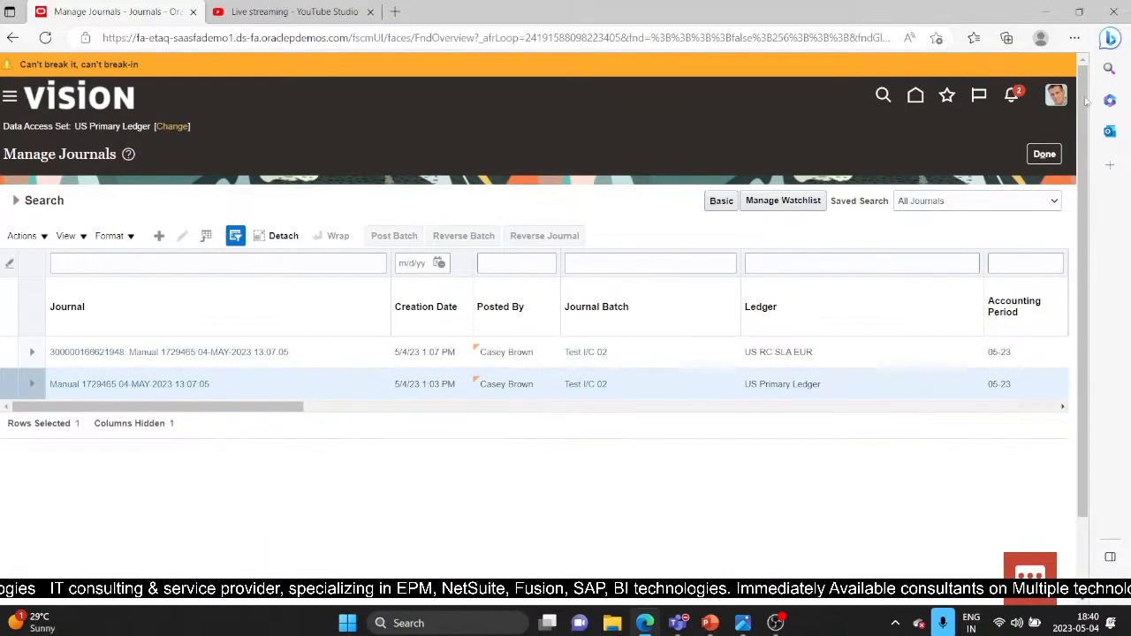
pyautogui.click(1052, 155)
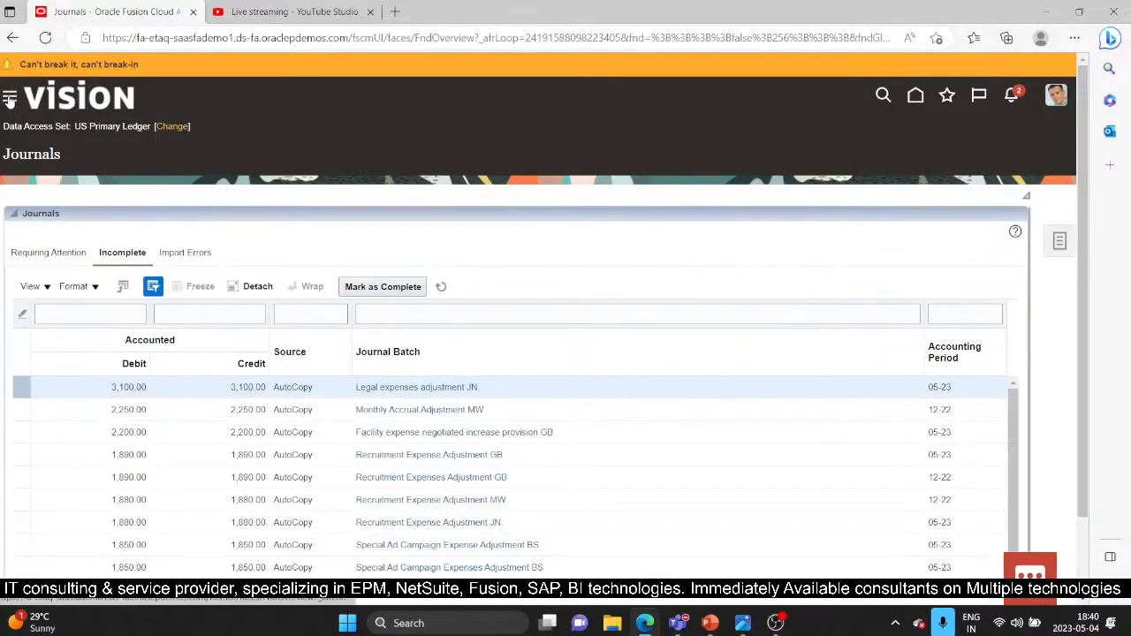
pyautogui.scroll(-5, 126, 469)
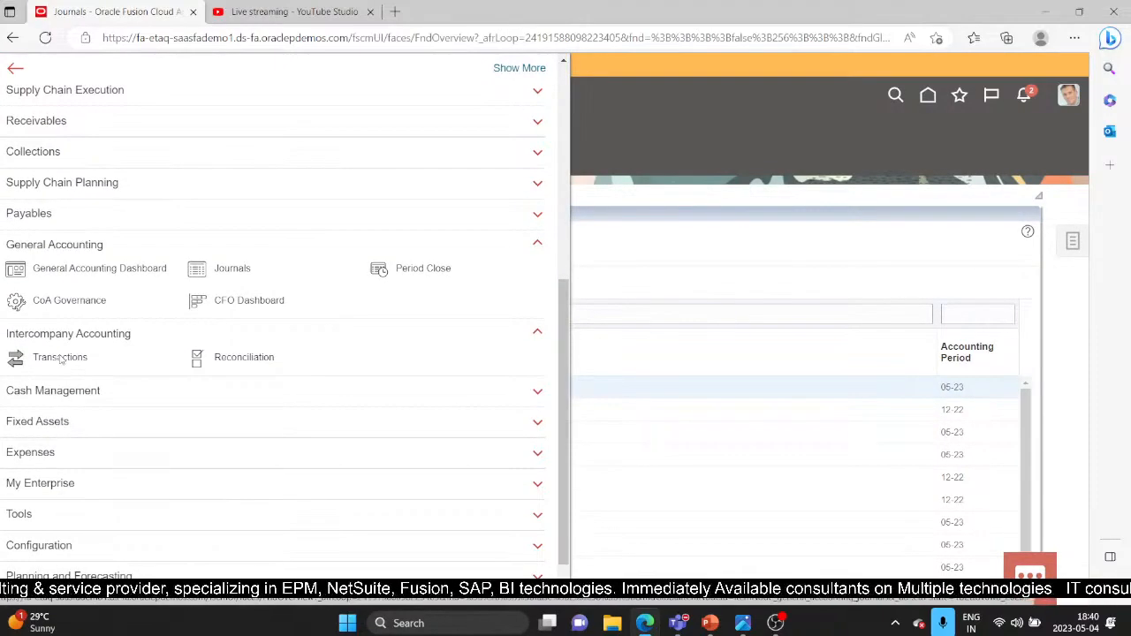
pyautogui.click(60, 357)
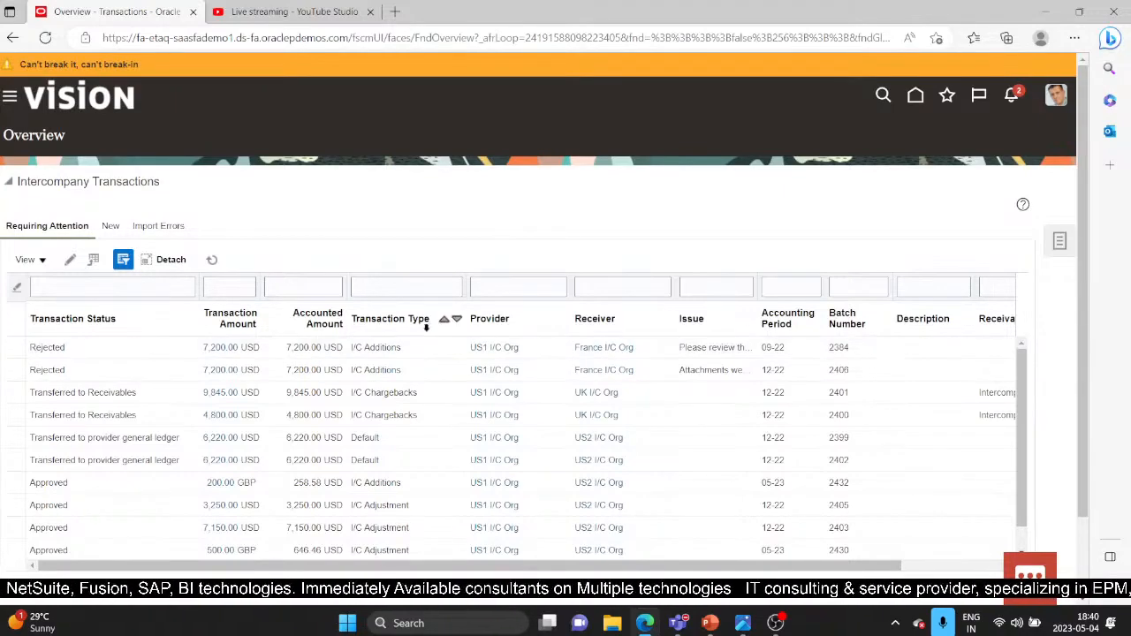
# Start a new intercompany transaction batch and look over its header, transactions and distributions sections
pyautogui.click(1061, 240)
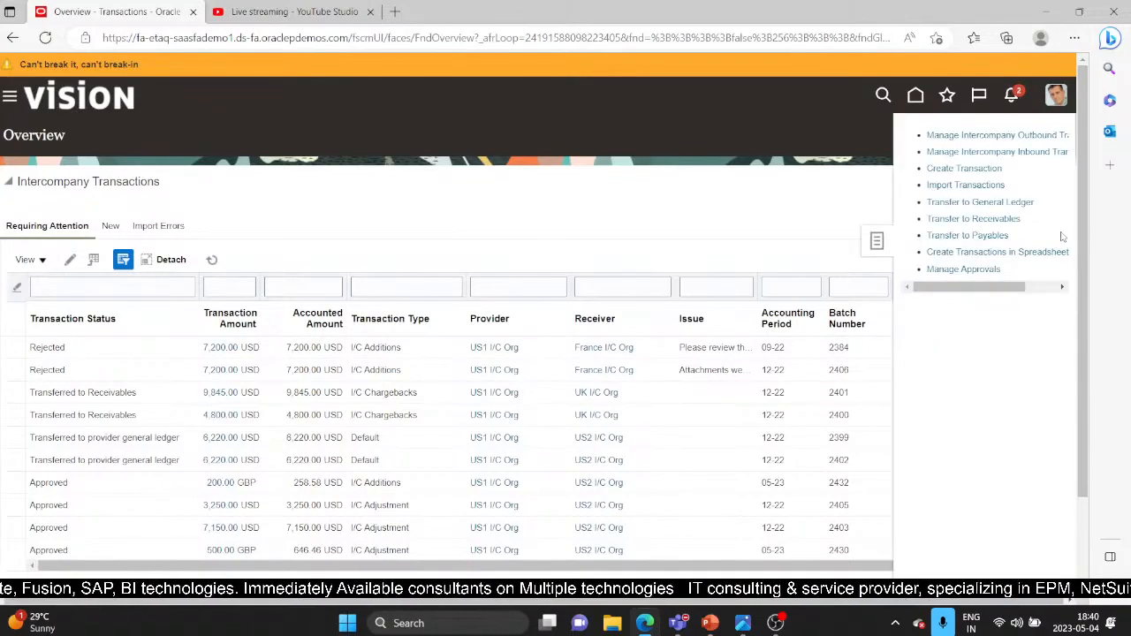
pyautogui.click(961, 169)
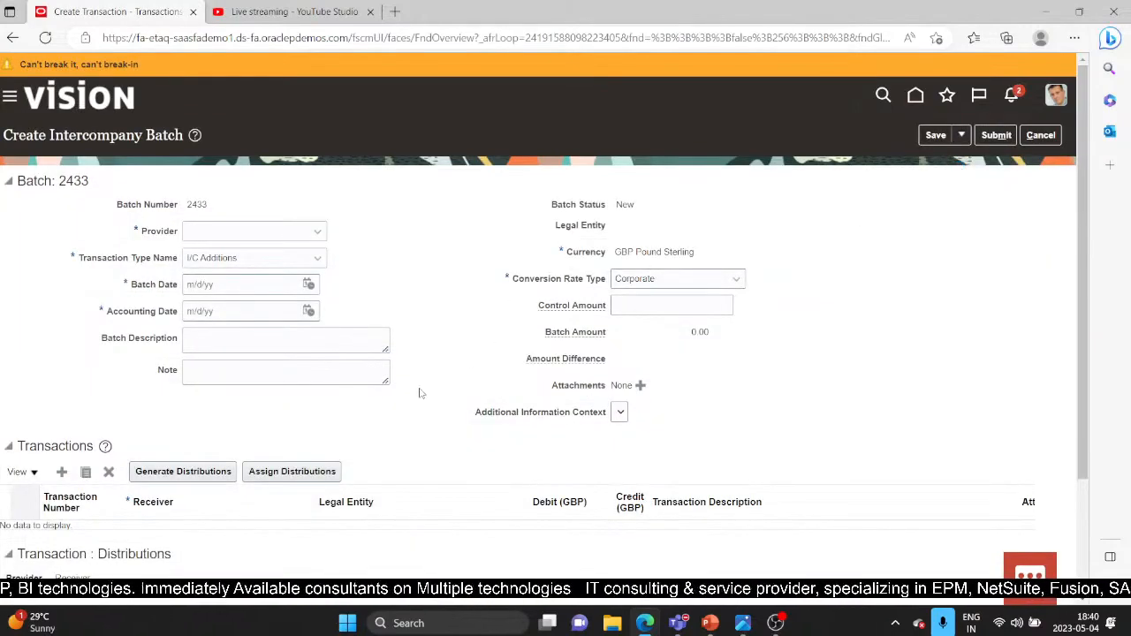
pyautogui.scroll(-1, 420, 394)
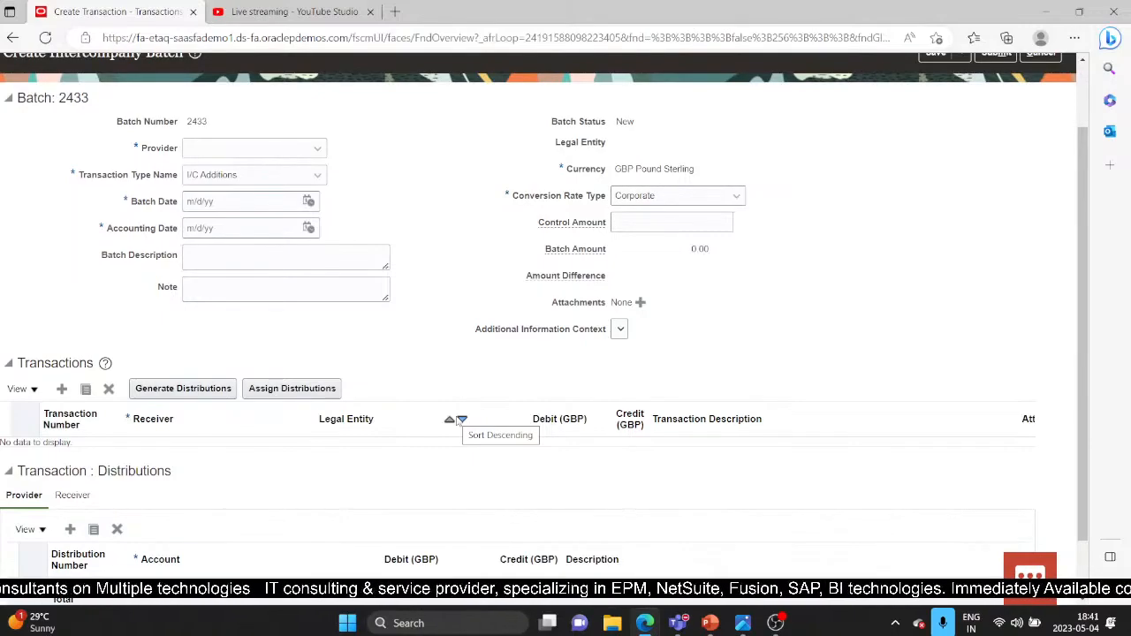
# Check the available providers and the sections of the new intercompany batch, and cancel the batch without saving it
pyautogui.scroll(2, 458, 415)
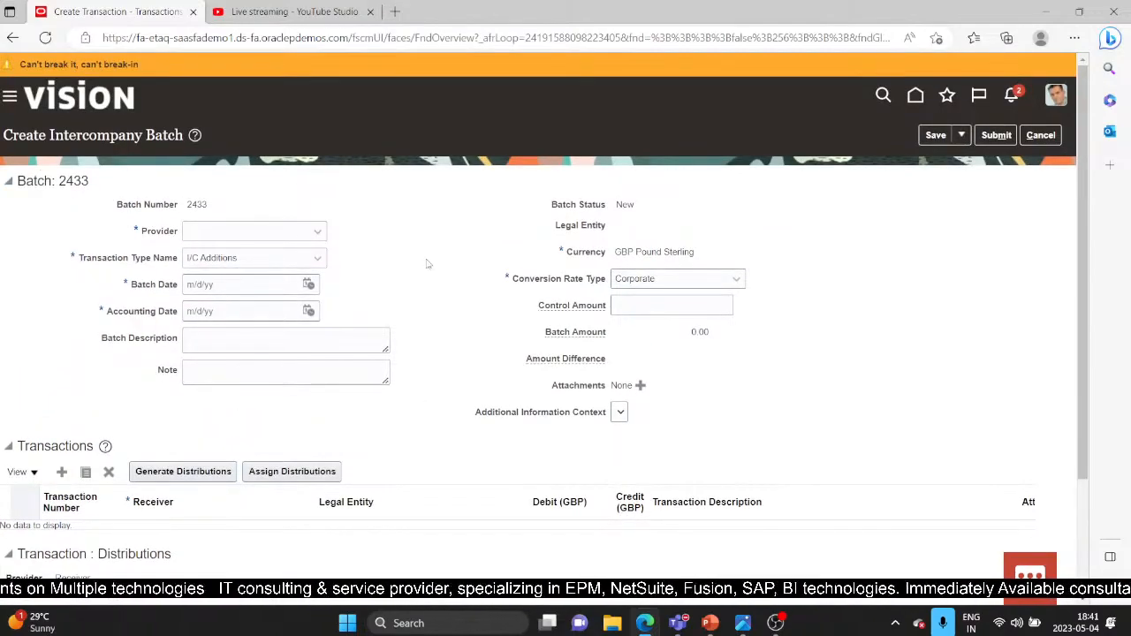
pyautogui.click(320, 233)
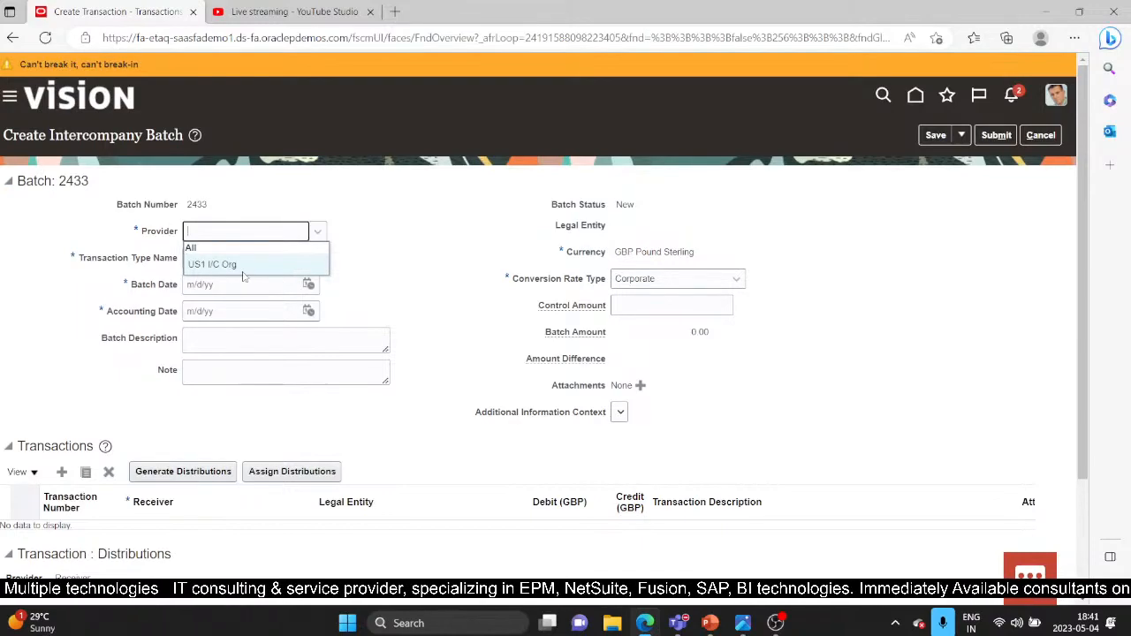
pyautogui.click(397, 265)
pyautogui.scroll(-2, 398, 265)
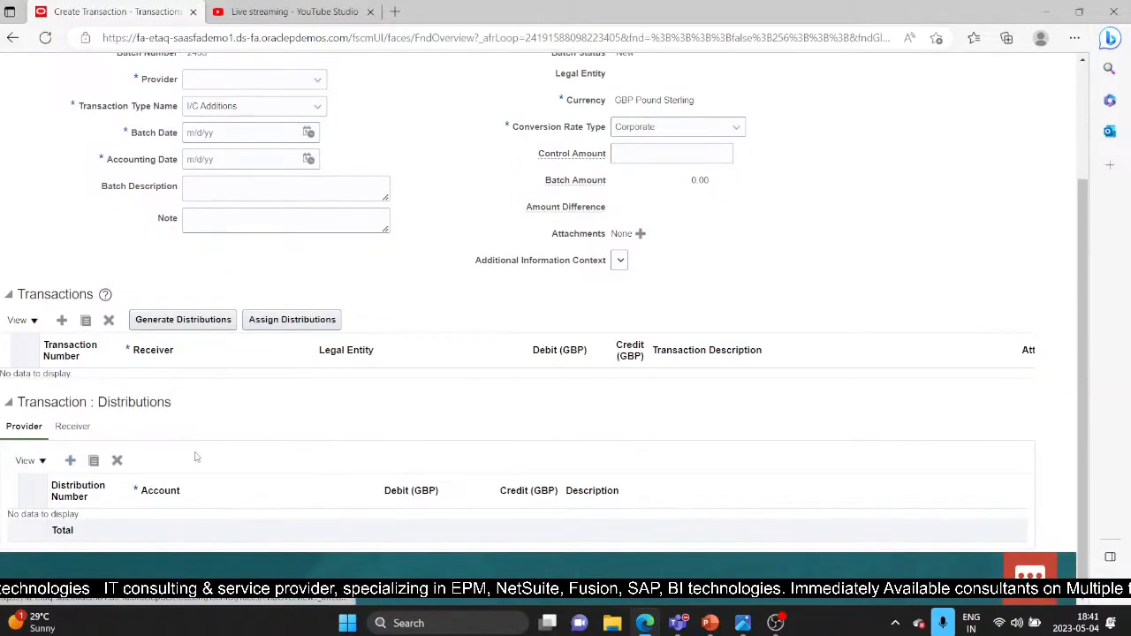
pyautogui.scroll(1, 269, 426)
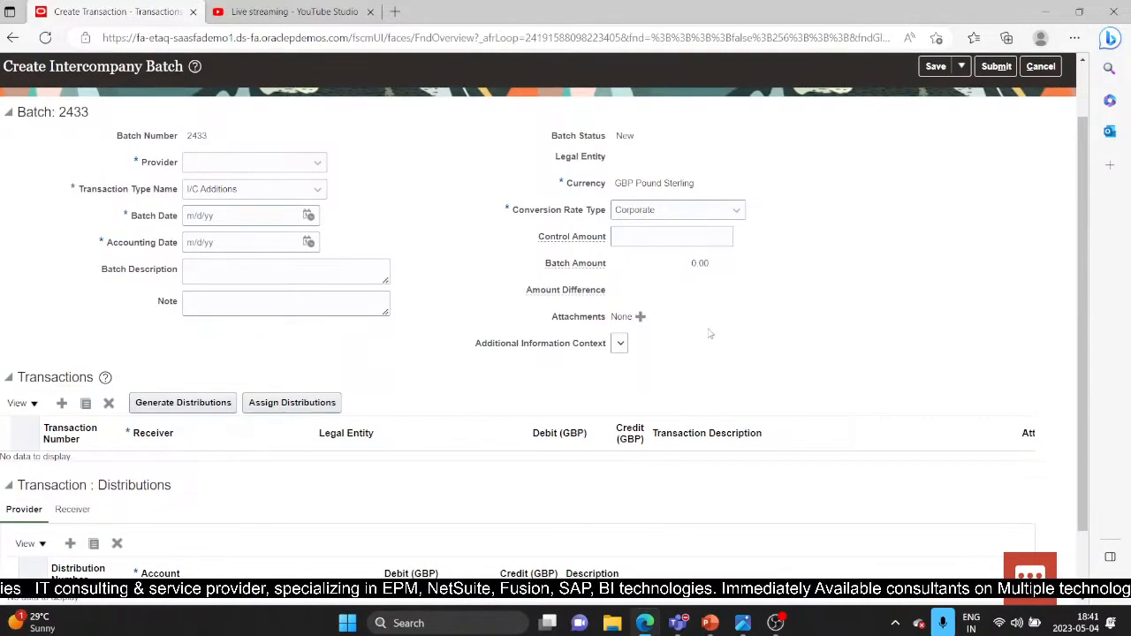
pyautogui.scroll(1, 764, 313)
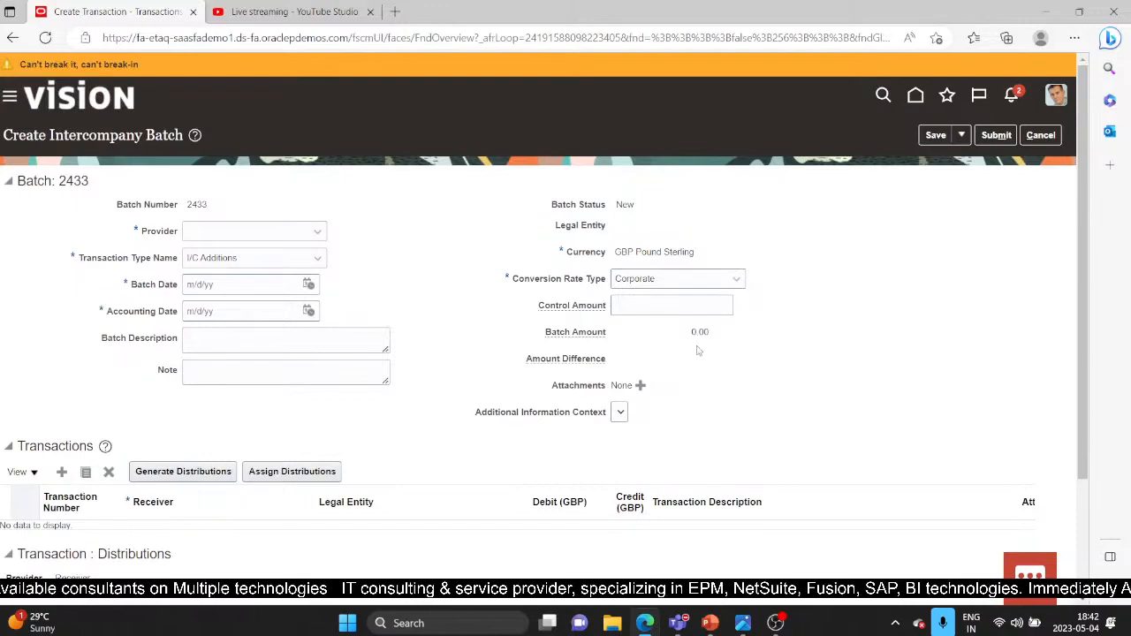
pyautogui.click(1040, 135)
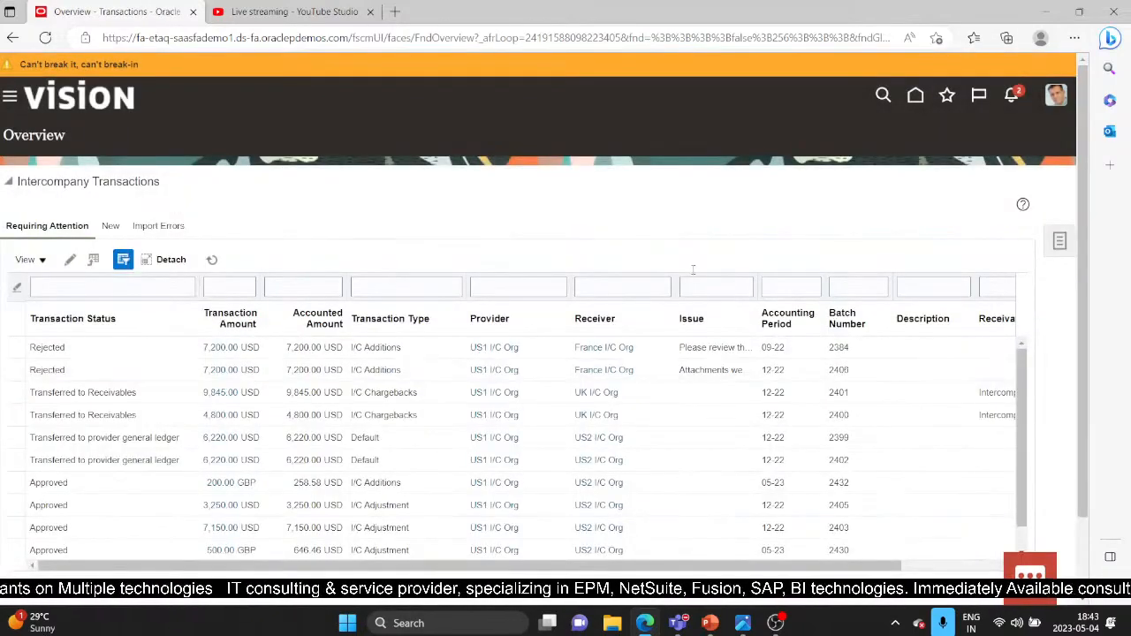
# Look through the task list of the intercompany transactions overview, including the transfer tasks, and close it
pyautogui.click(1058, 249)
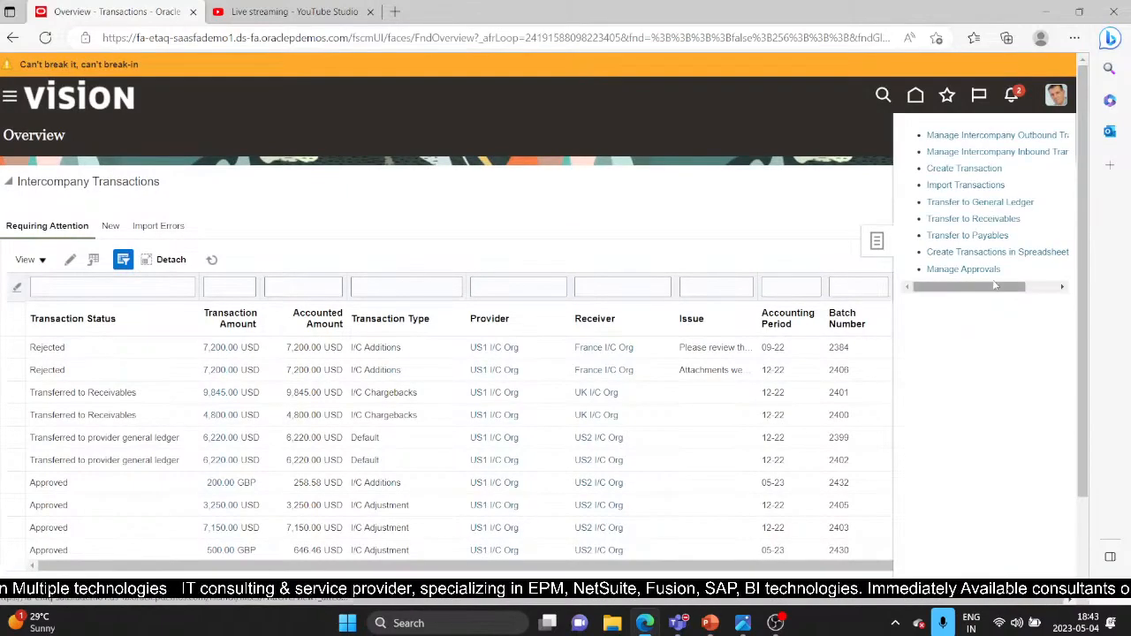
pyautogui.moveTo(999, 292)
pyautogui.mouseDown()
pyautogui.moveTo(1037, 296)
pyautogui.moveTo(1017, 298)
pyautogui.mouseUp()
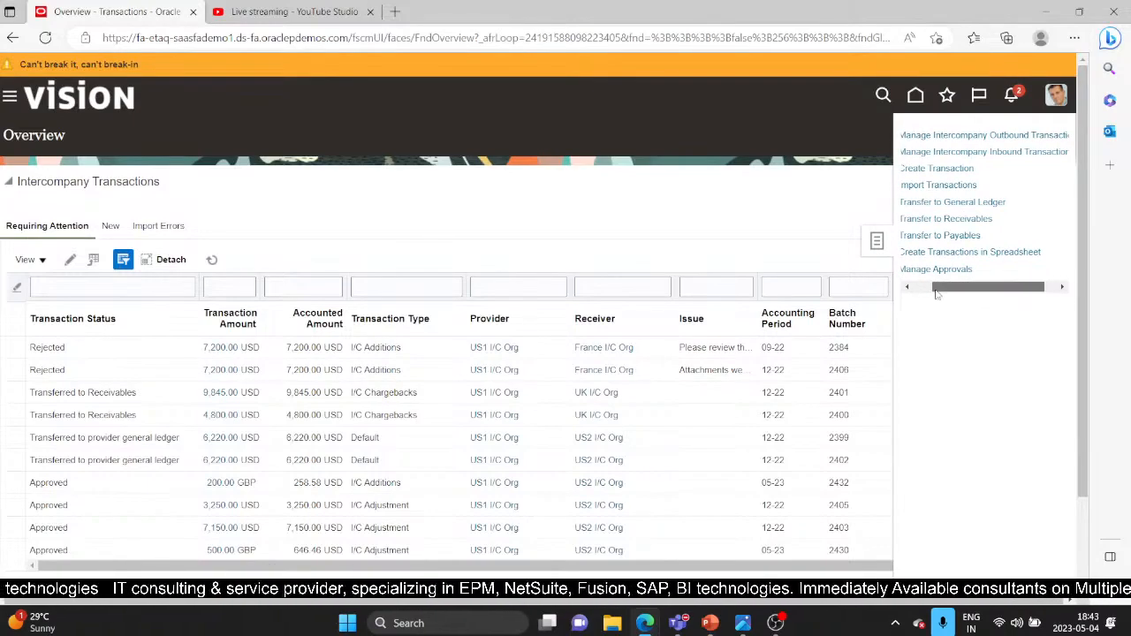
pyautogui.click(907, 287)
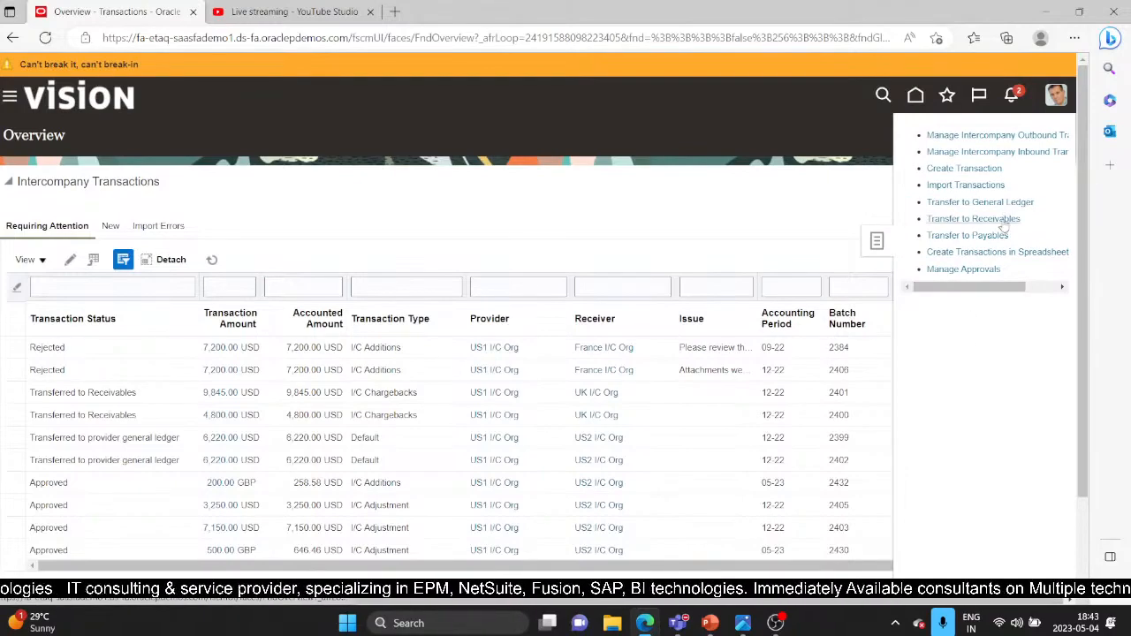
pyautogui.click(683, 211)
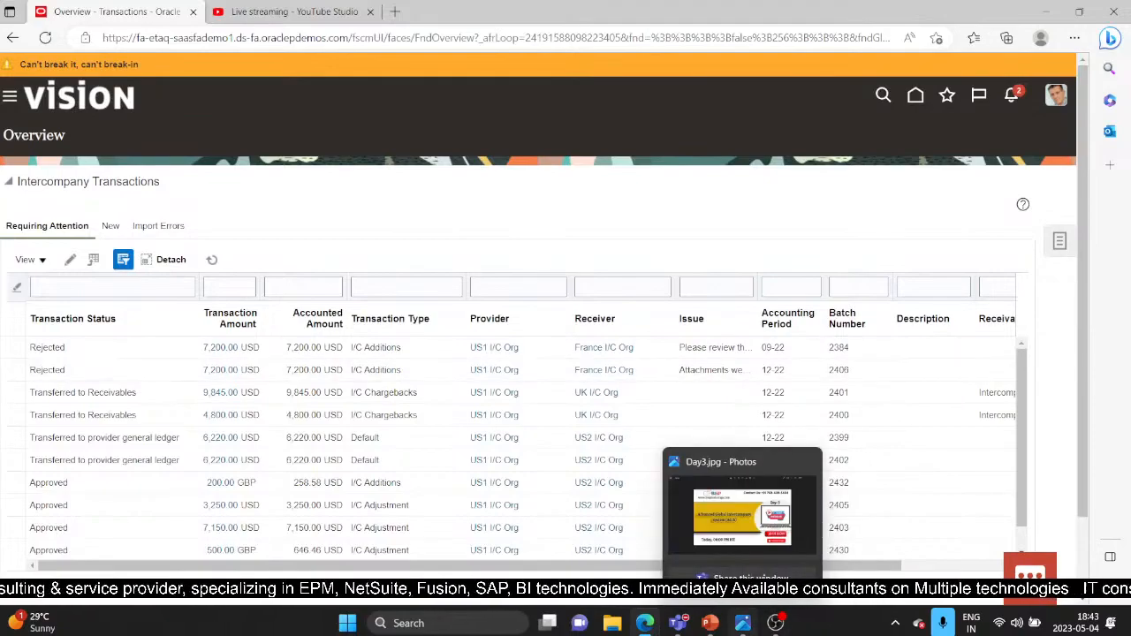
# Switch to the PowerPoint presentation and show its closing Thank You slide as a full-screen slide show
pyautogui.click(709, 623)
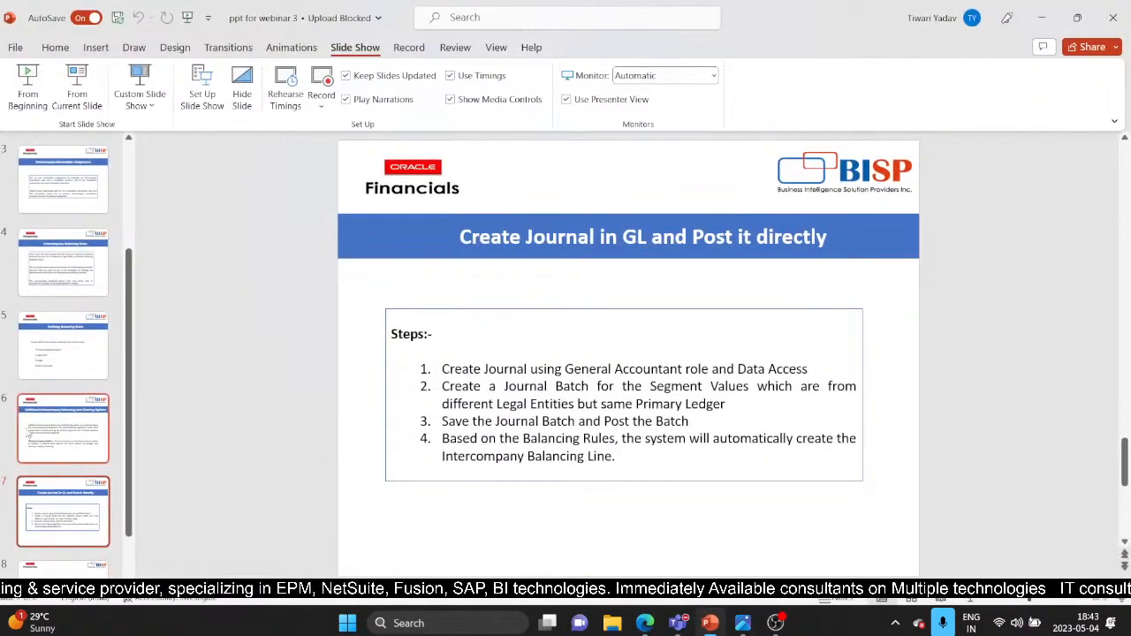
pyautogui.click(55, 566)
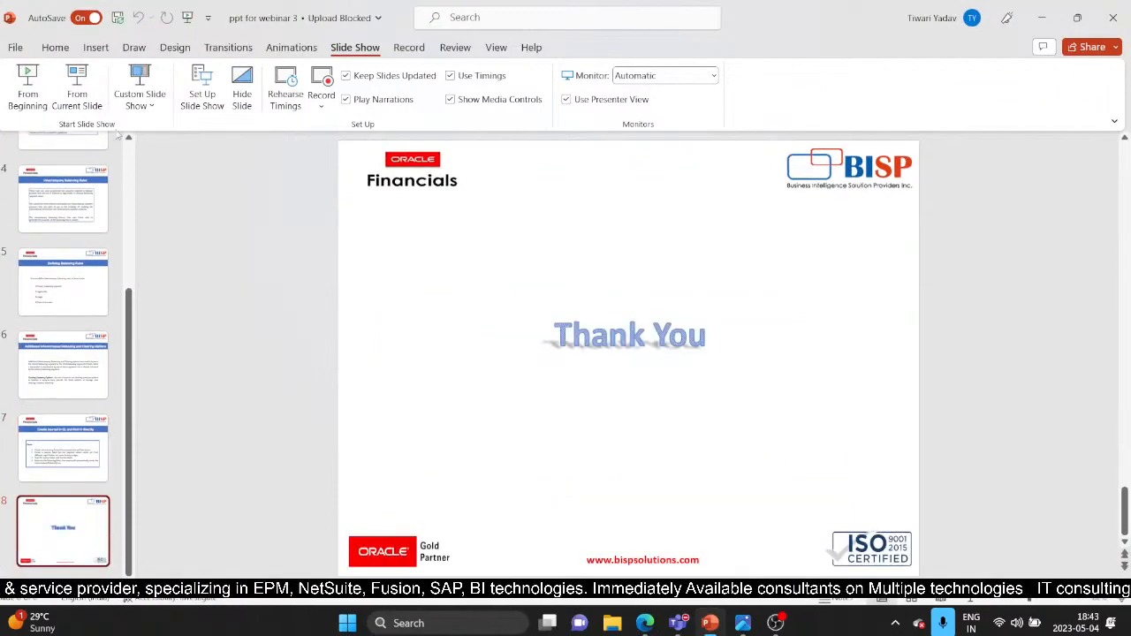
pyautogui.click(63, 106)
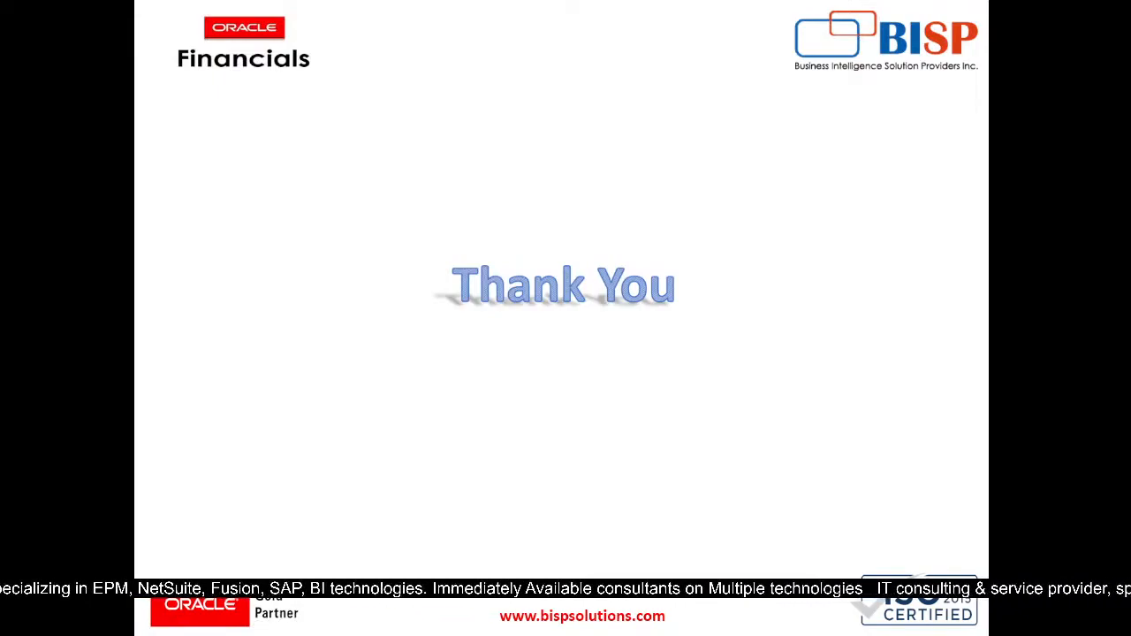
# Switch to YouTube Studio in the Edge browser and end the live webinar stream
pyautogui.press('super')
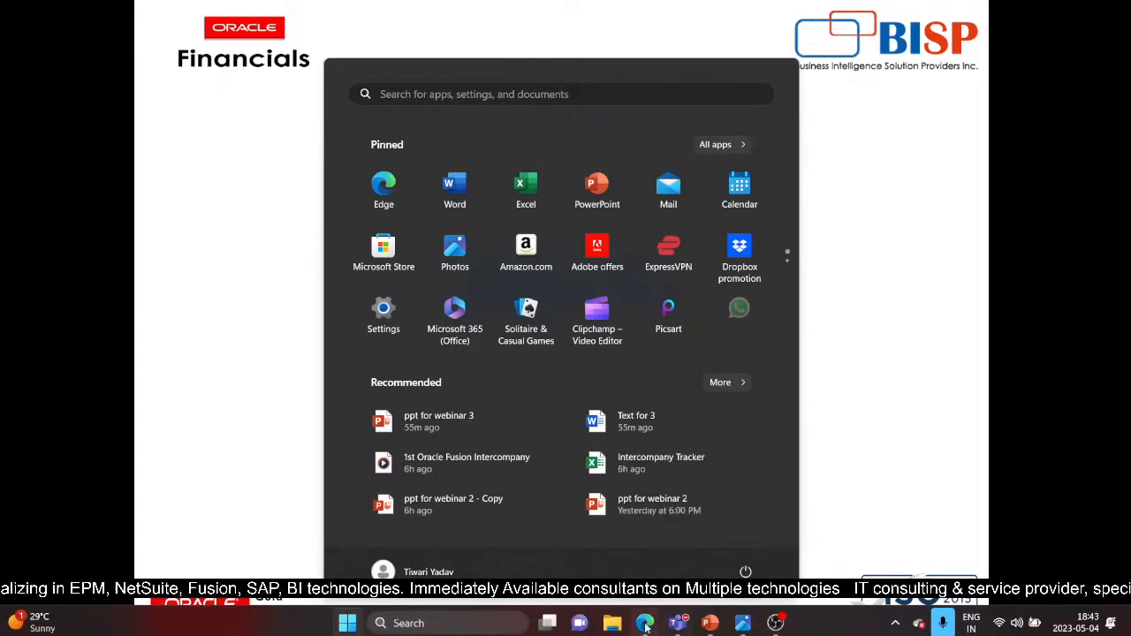
pyautogui.click(648, 623)
pyautogui.click(286, 12)
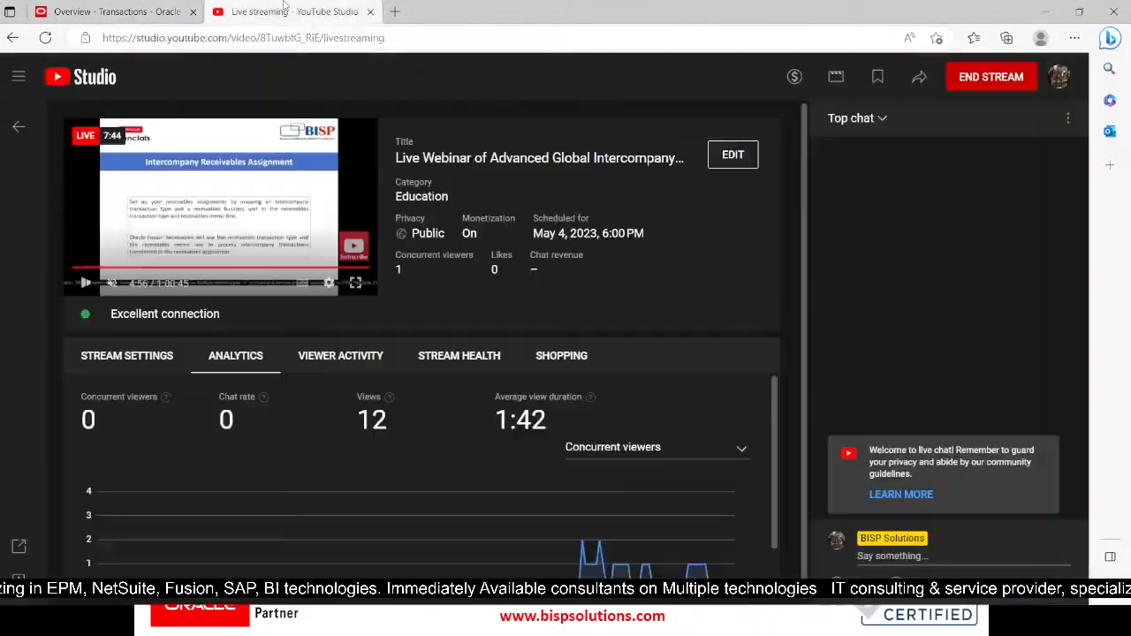
pyautogui.click(983, 78)
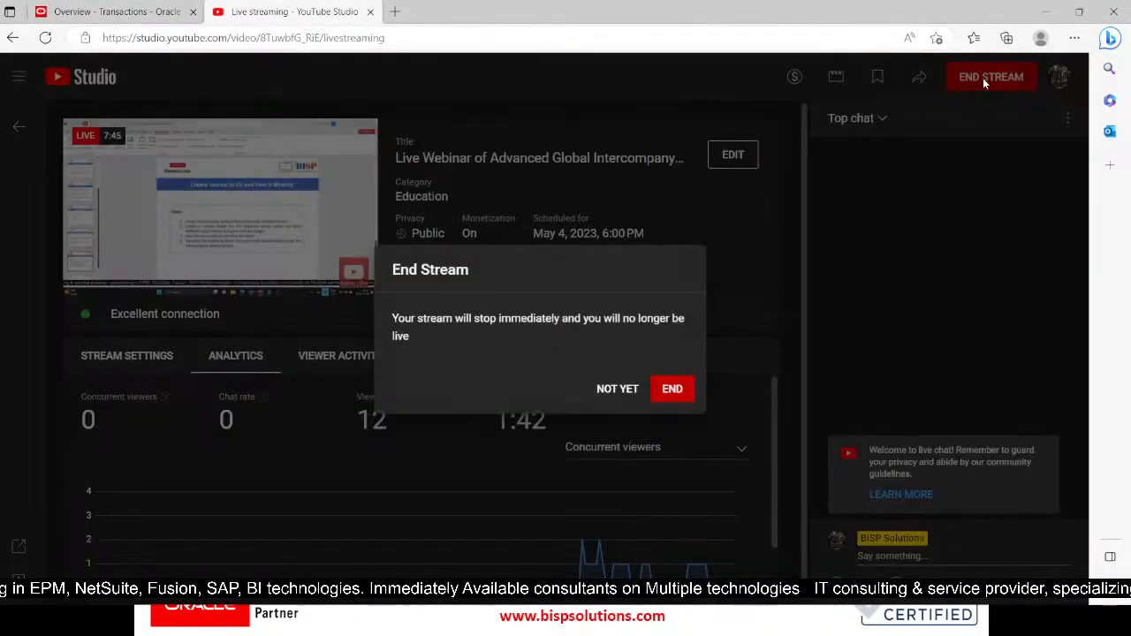
pyautogui.click(670, 392)
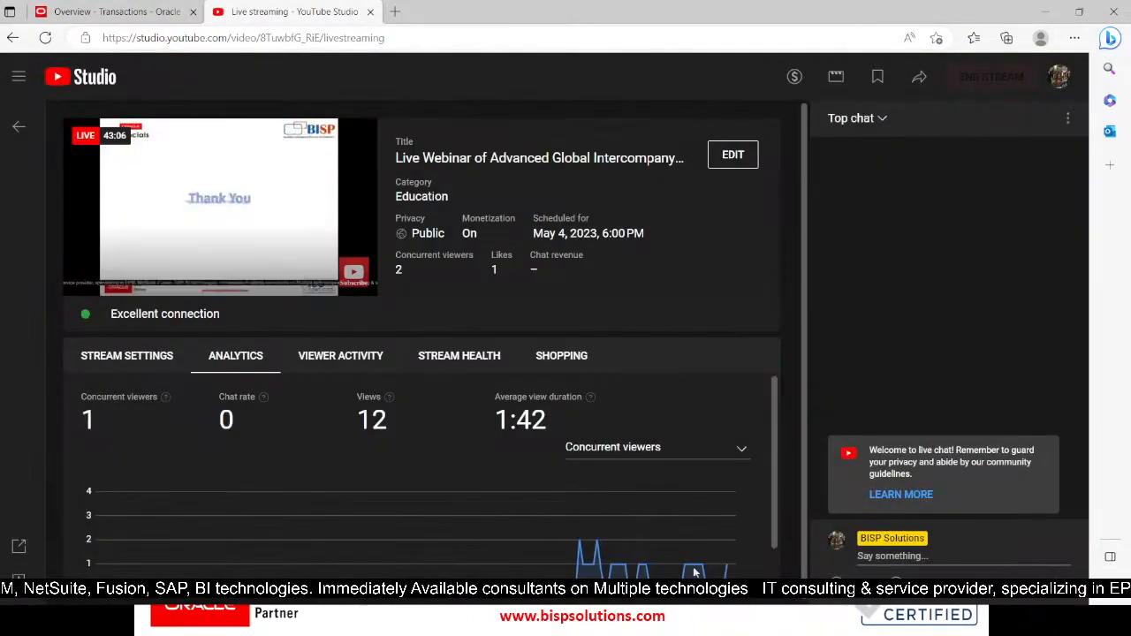